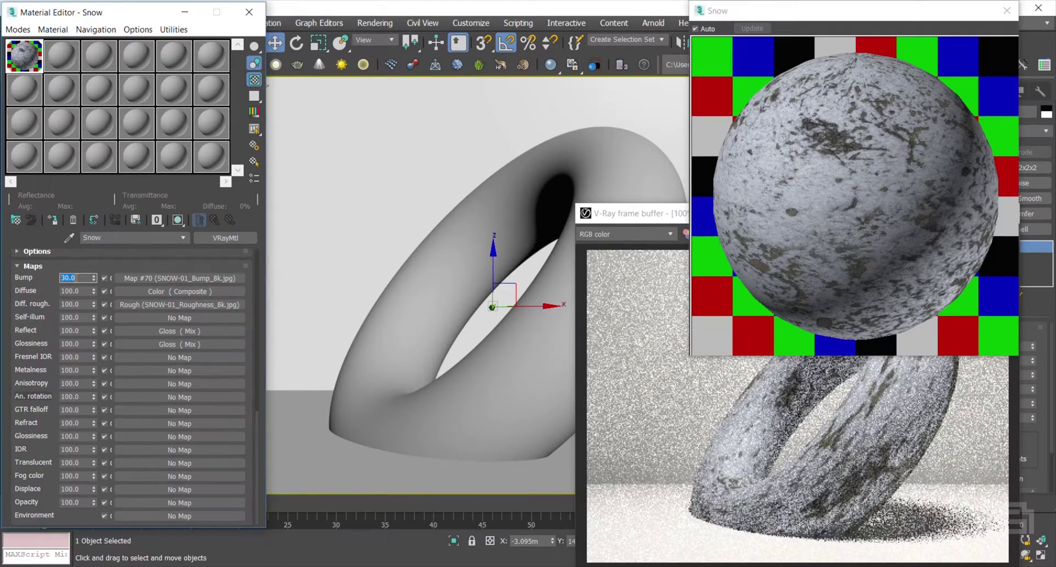
Load SNOW-01_Depth_8k.tif as the second colour of the displacement Mix map and set the mix amount to 60
click(236, 360)
drag(314, 513, 184, 306)
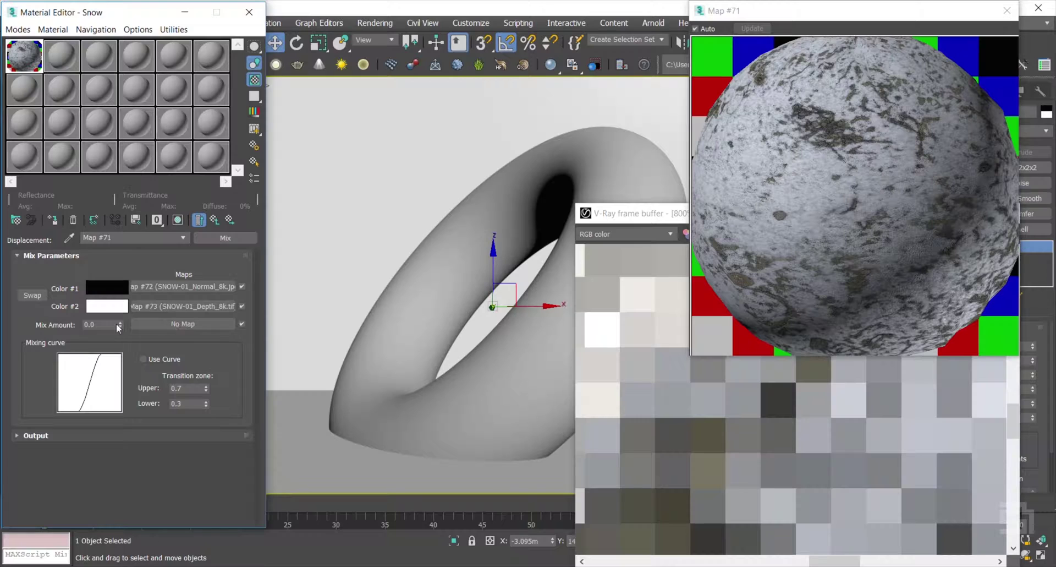
double_click(99, 324)
text(60)
key(Return)
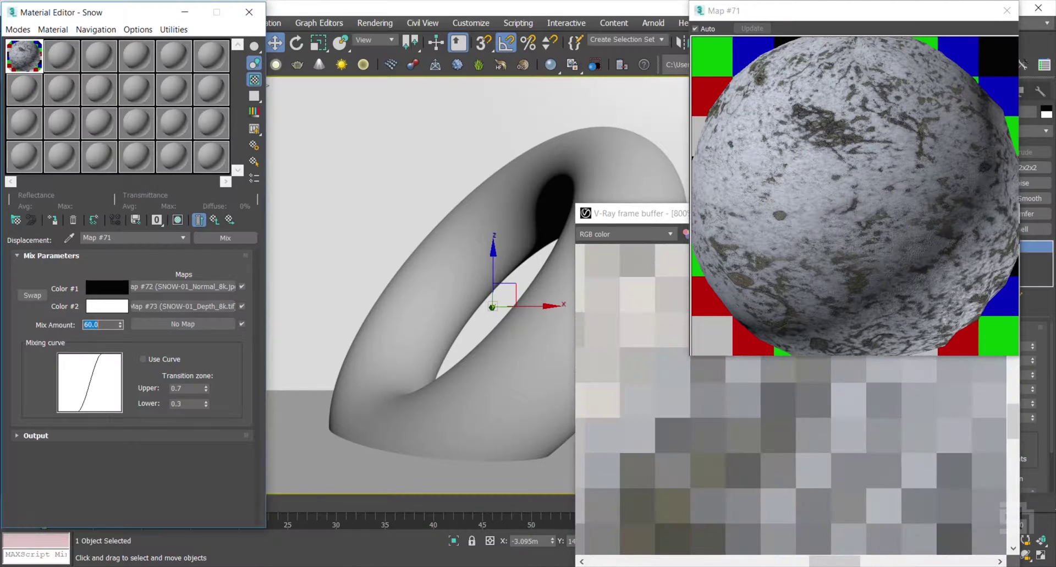
click(135, 238)
click(134, 262)
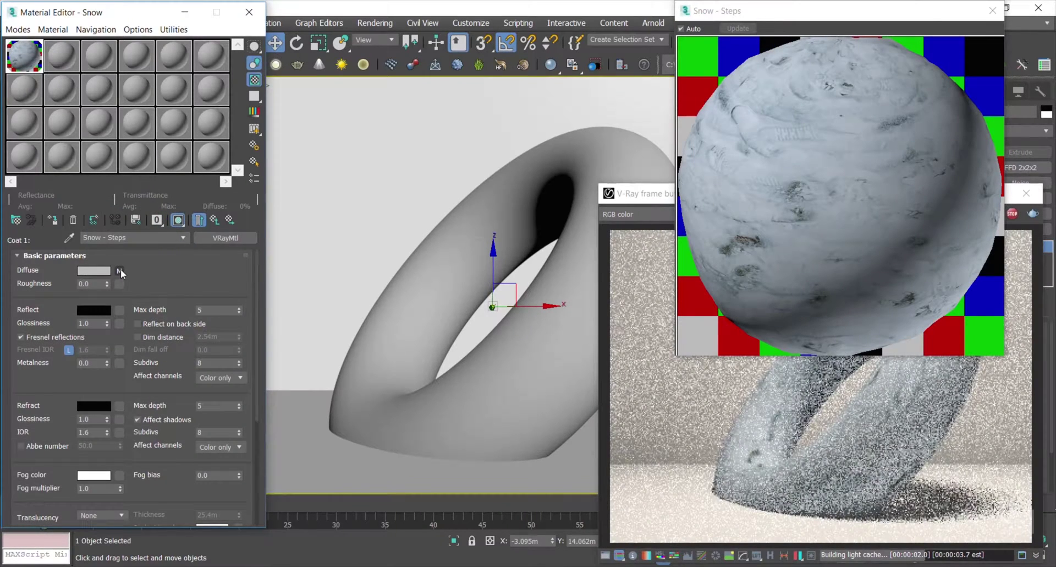
Set Layer 2 of the Snow - Steps material's diffuse Composite map to the Multiply blend mode
click(120, 271)
click(160, 312)
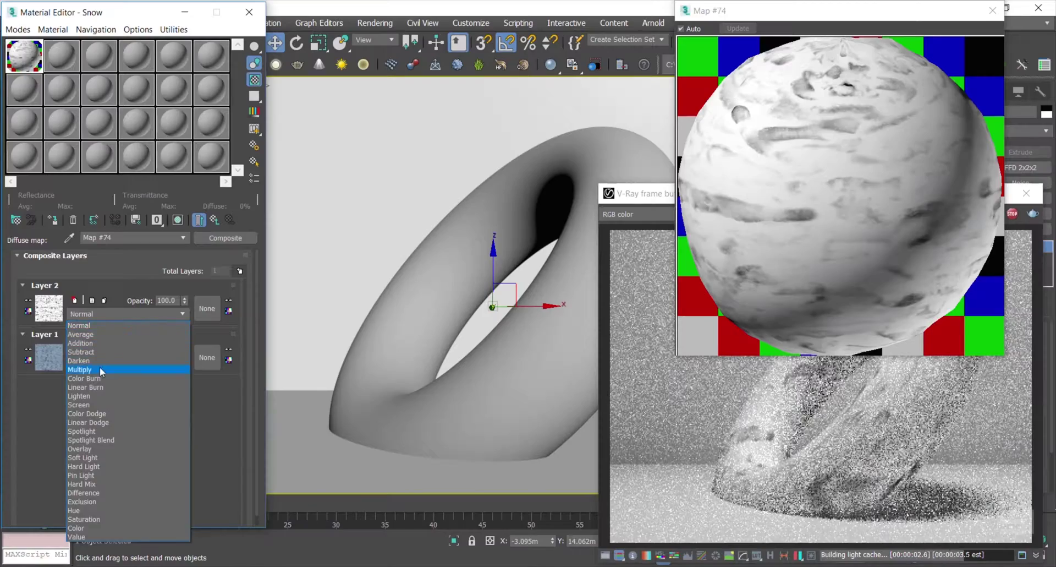
click(100, 369)
Assign a Noise map as the blend amount of the first coat in the Snow blend material
click(135, 238)
click(110, 246)
click(158, 307)
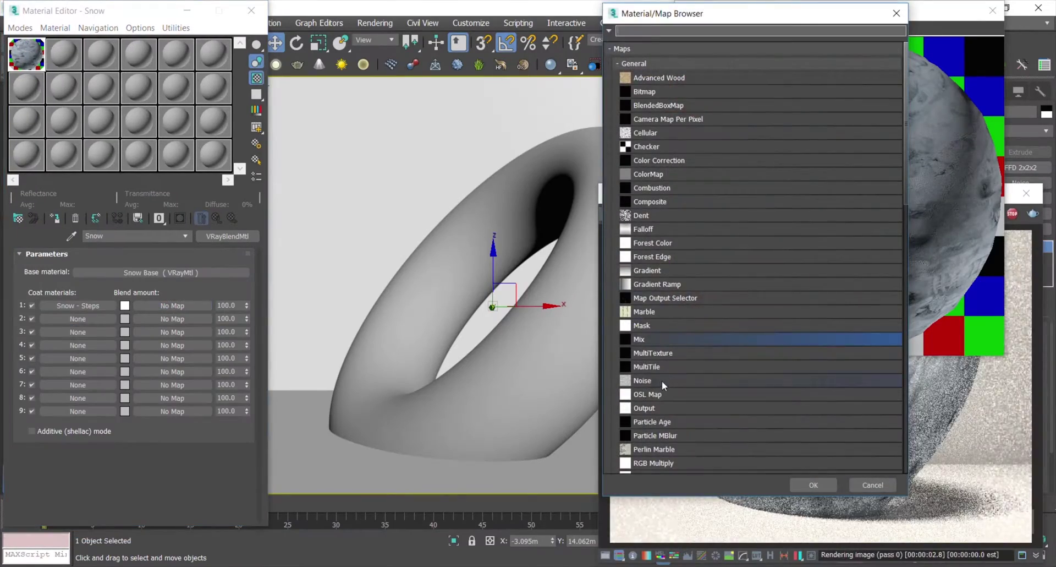
double_click(660, 380)
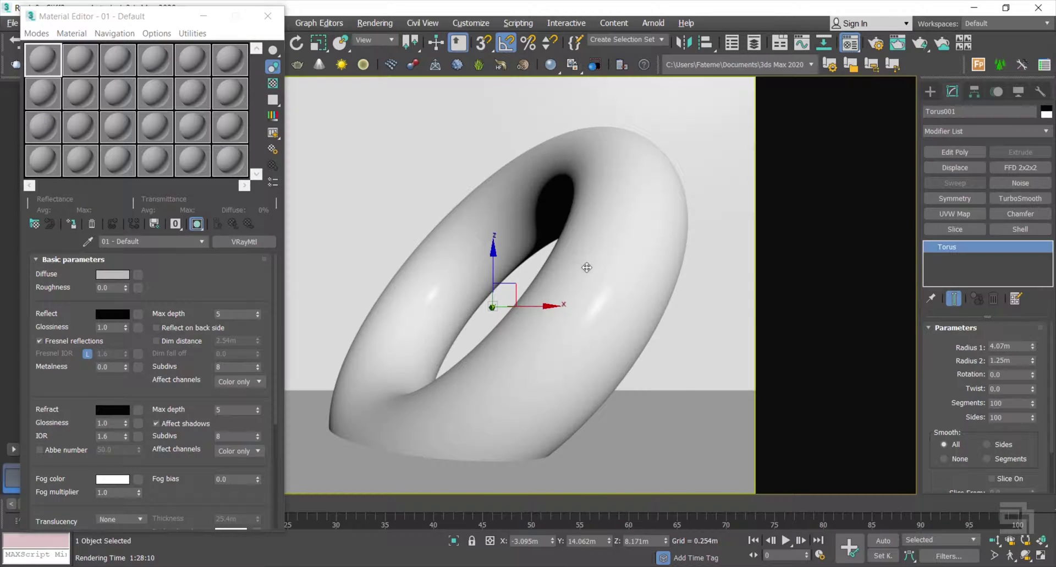
Rename the 01 - Default material to Snow and show a checkered background in its sample preview
key(p)
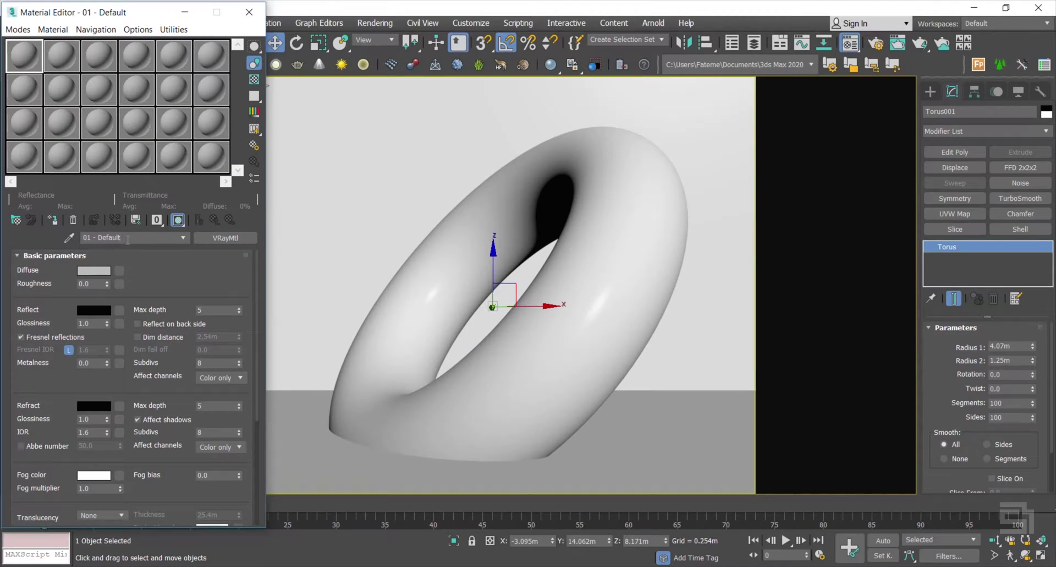
drag(128, 239, 45, 239)
text(Snow)
click(254, 80)
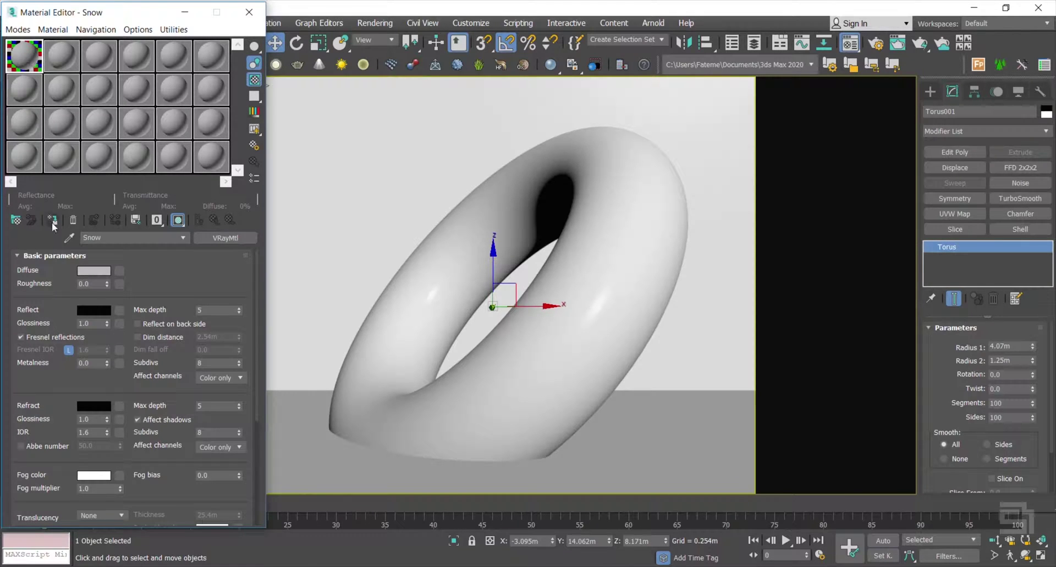
Assign the Snow material to the torus
click(594, 282)
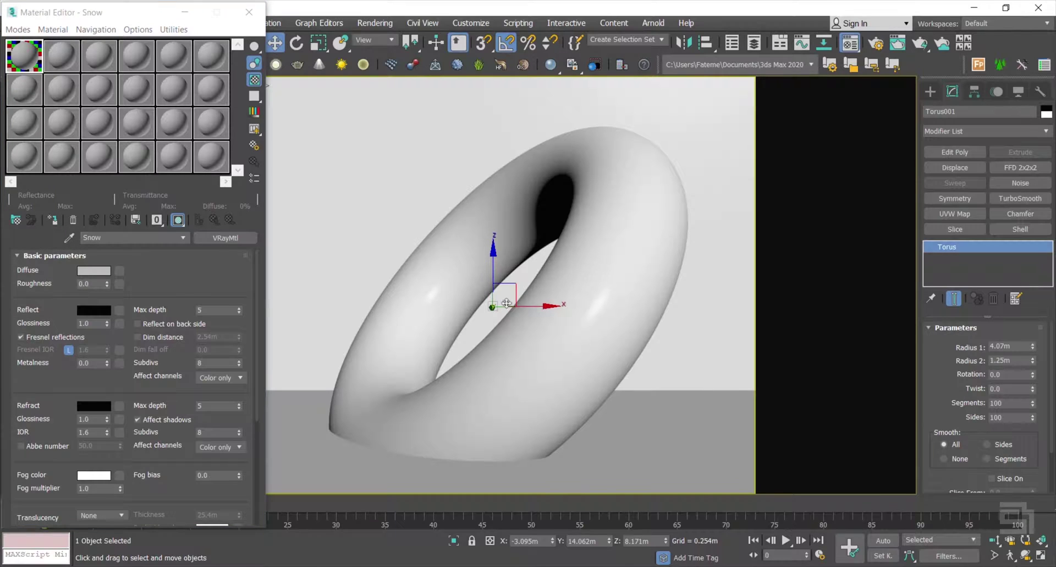
click(53, 220)
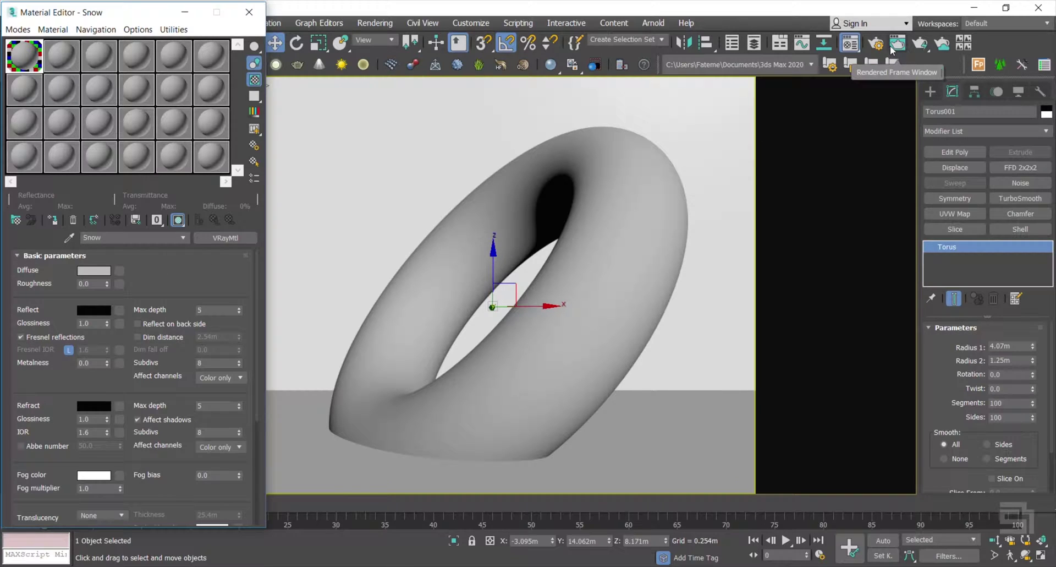
Switch the V-Ray image sampler type to Progressive in the render setup and start interactive rendering (IPR)
key(F10)
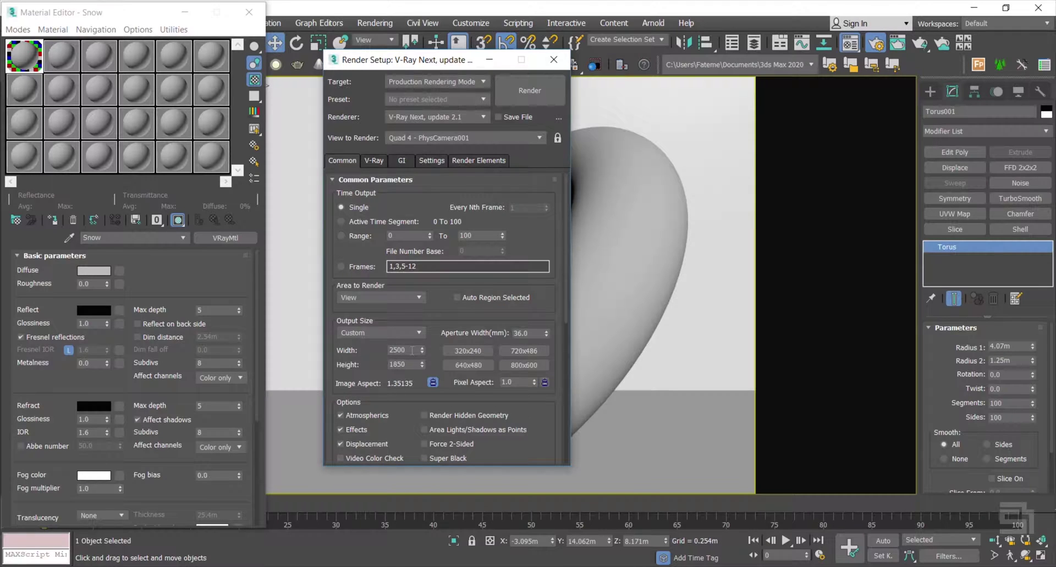
drag(408, 350, 377, 351)
click(382, 161)
click(394, 267)
click(398, 282)
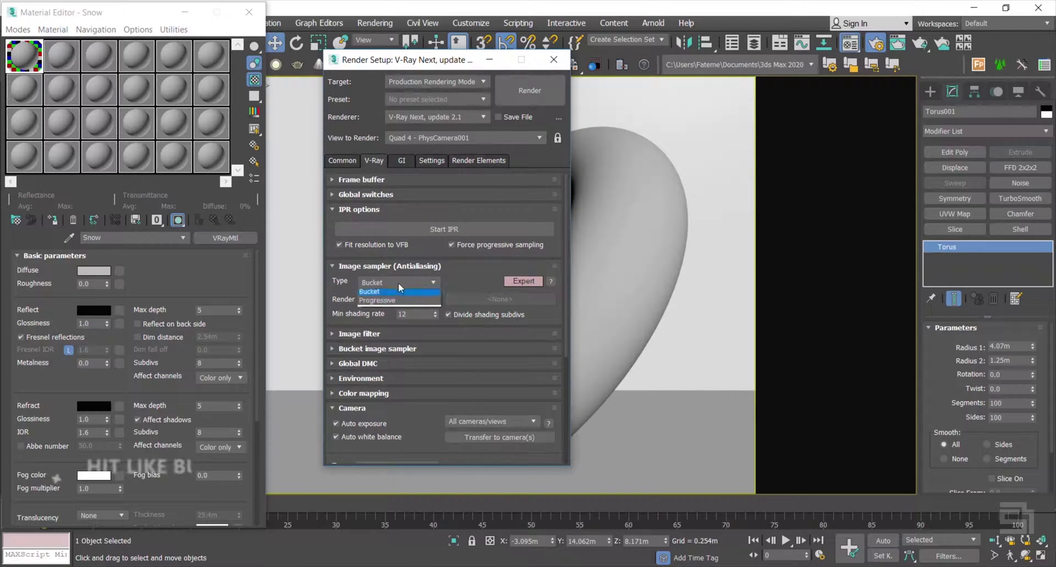
click(385, 300)
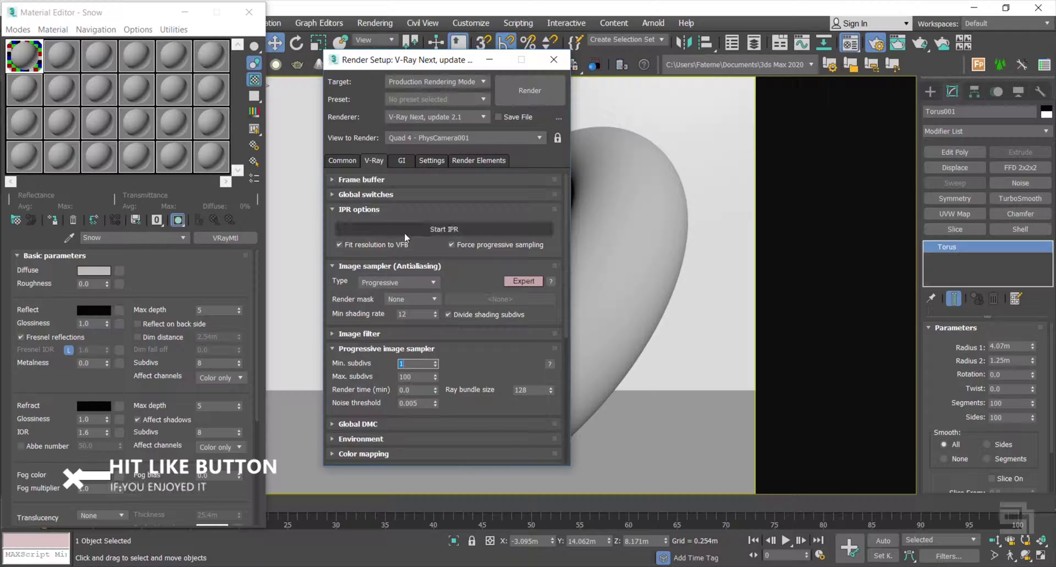
click(440, 230)
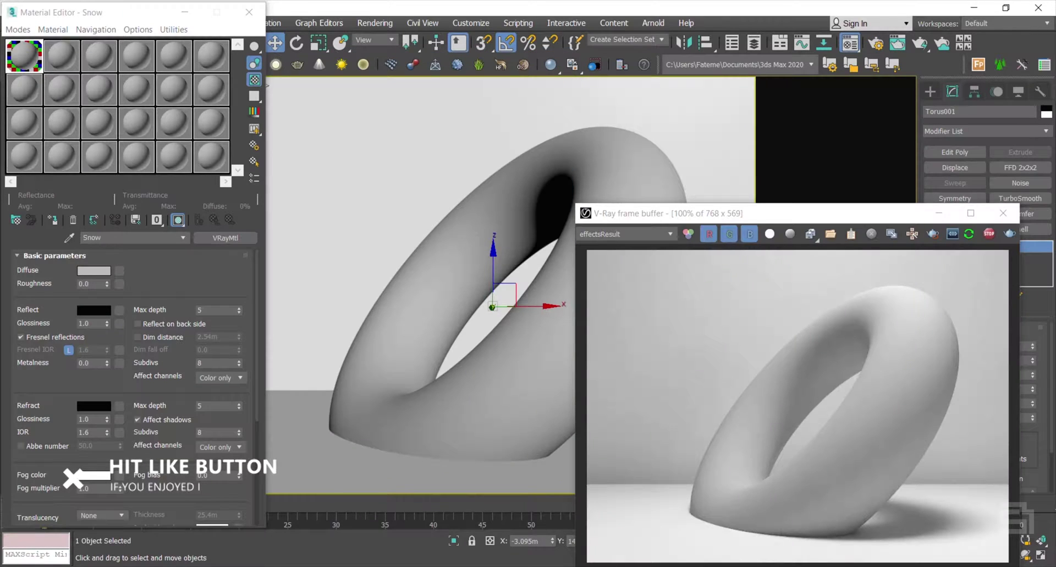
Load SNOW-01_Color_8k.jpg from the SNOW-01_250x10cm folder as the Snow material's diffuse map
click(377, 521)
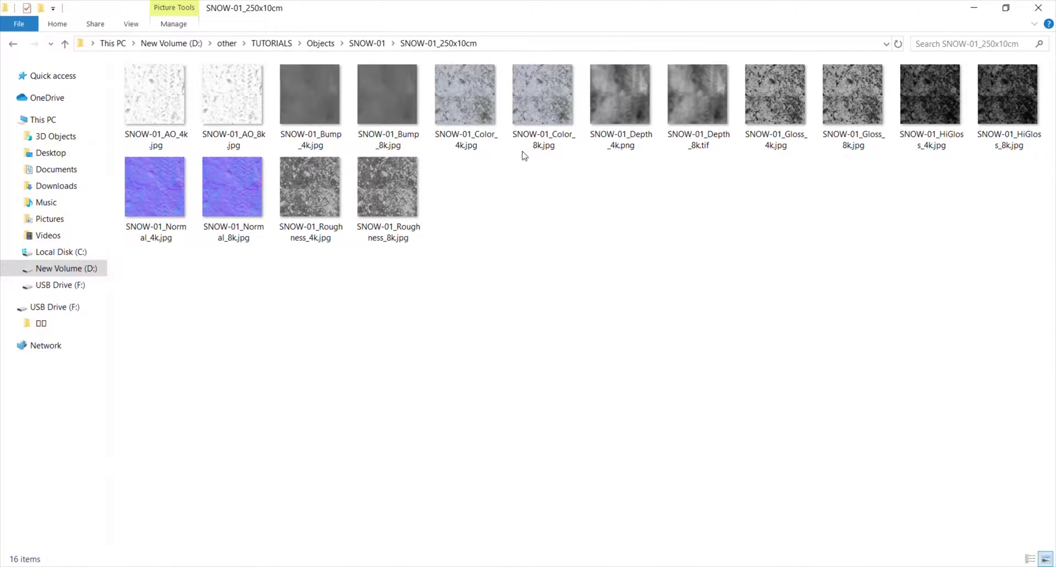
click(542, 117)
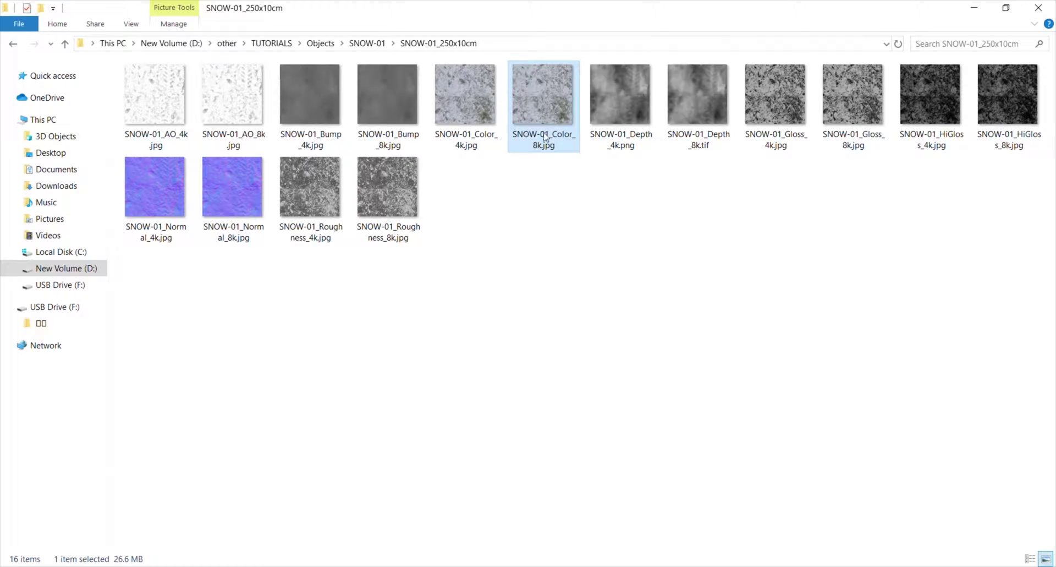
drag(530, 150, 118, 270)
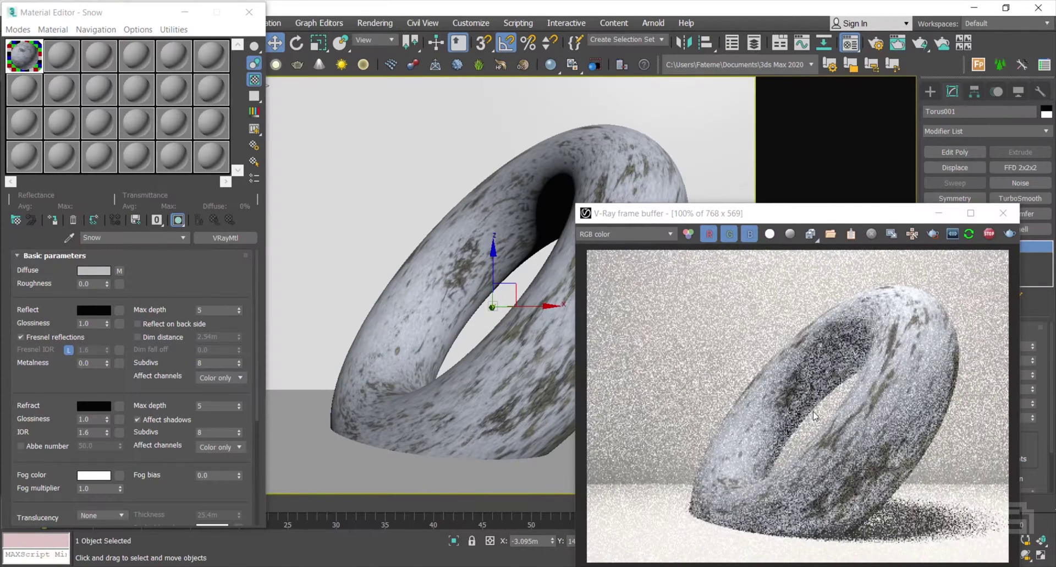
Set the blur of the Snow material's diffuse bitmap to 0.3
scroll(153, 286, down, 1)
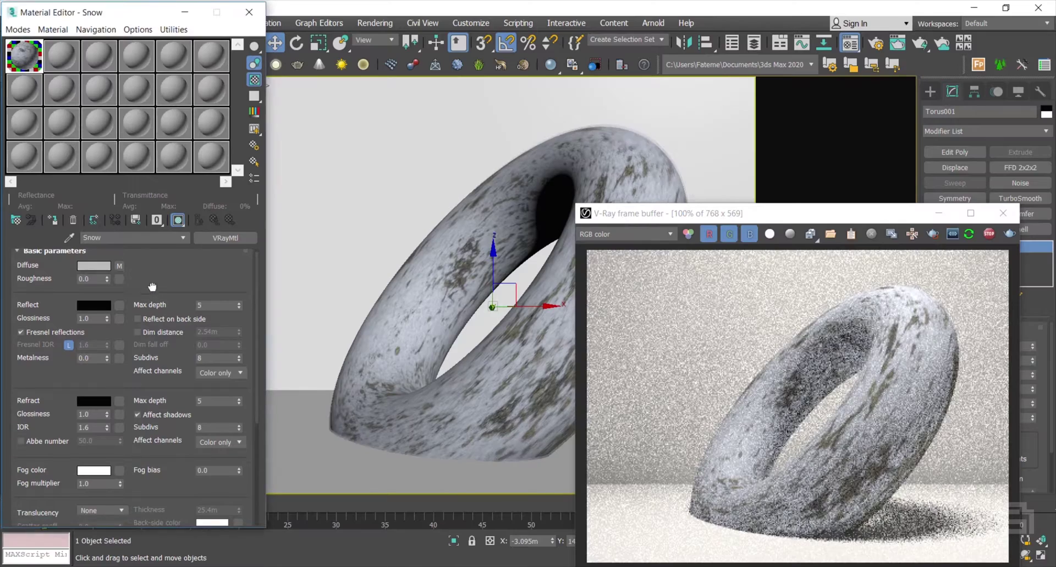
click(119, 266)
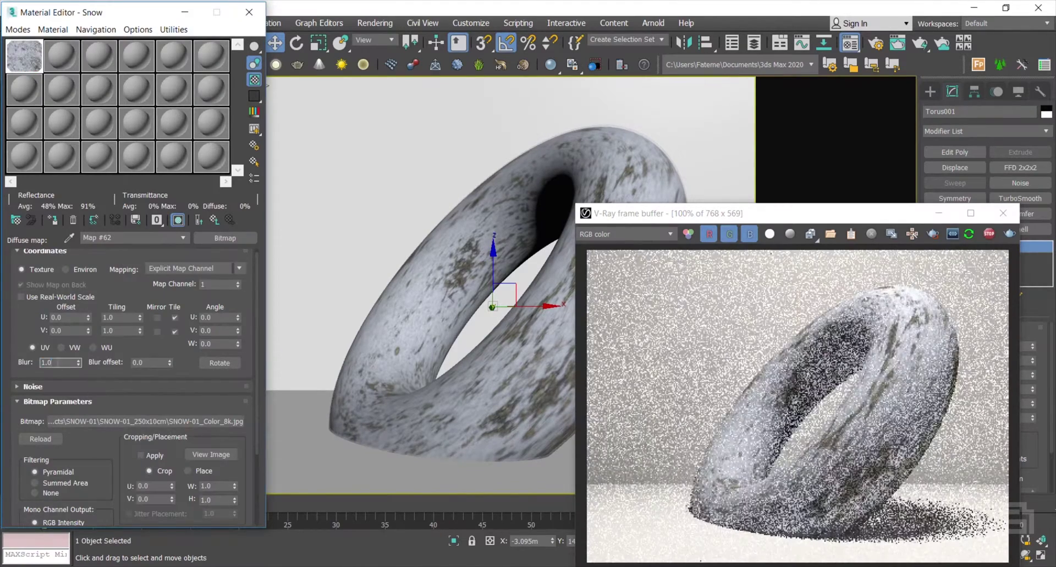
double_click(59, 363)
text(0.3)
key(Return)
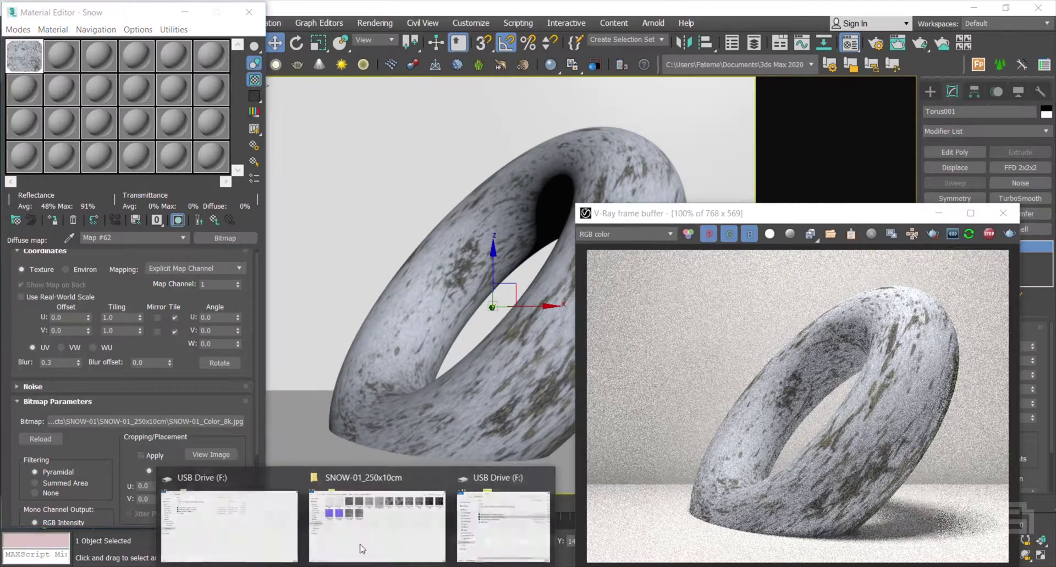
Locate SNOW-01_AO_8k.jpg in the texture folder, and replace the diffuse bitmap with a Composite map that keeps the old map as a sub-map
click(374, 523)
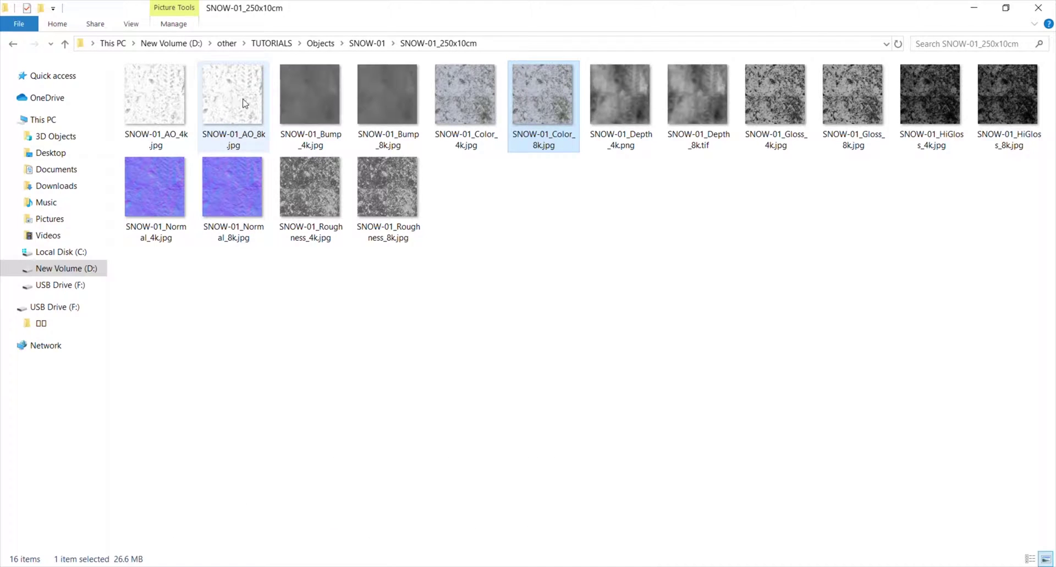
click(228, 106)
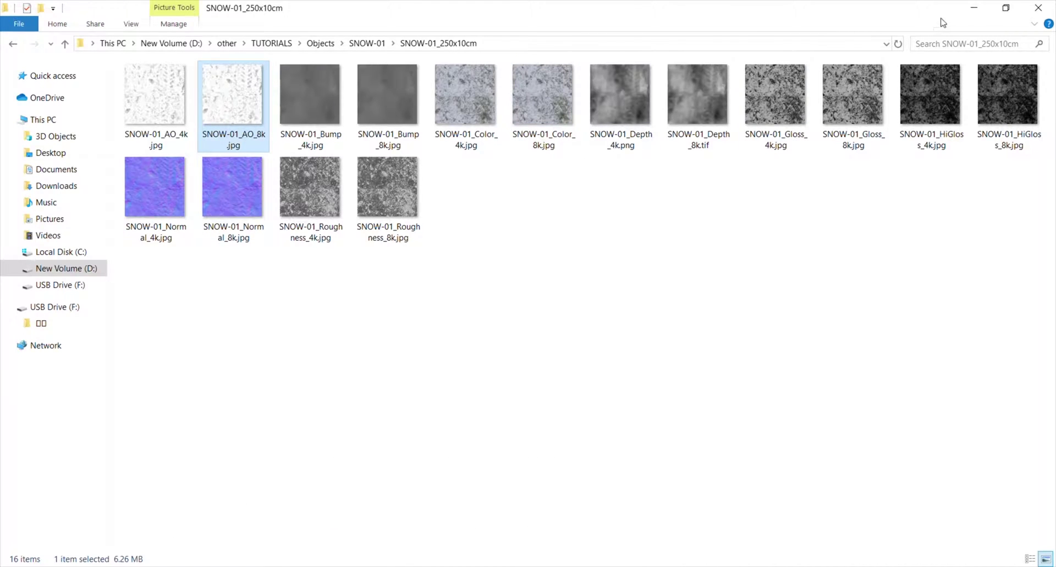
click(973, 9)
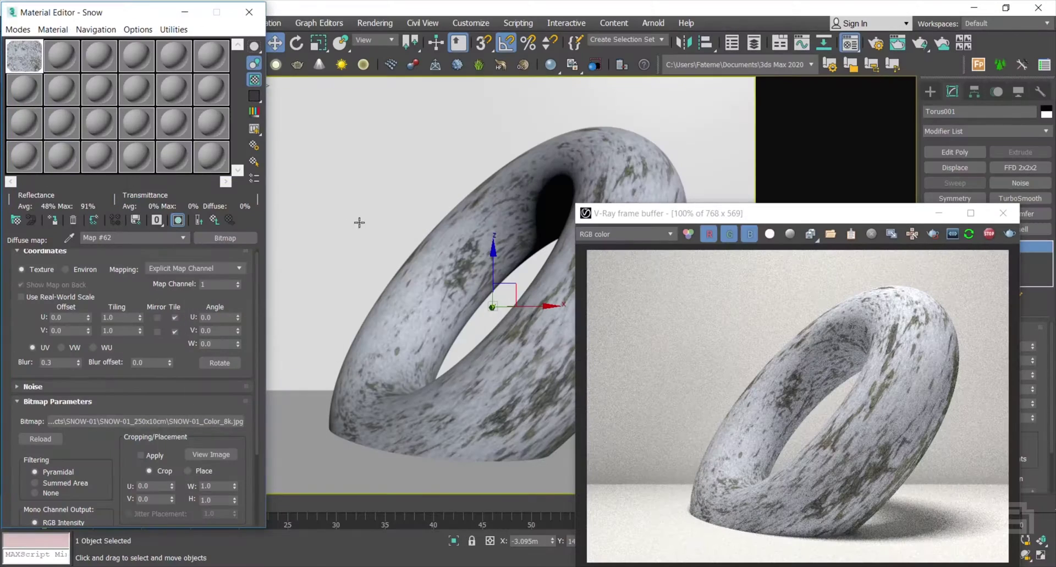
click(215, 240)
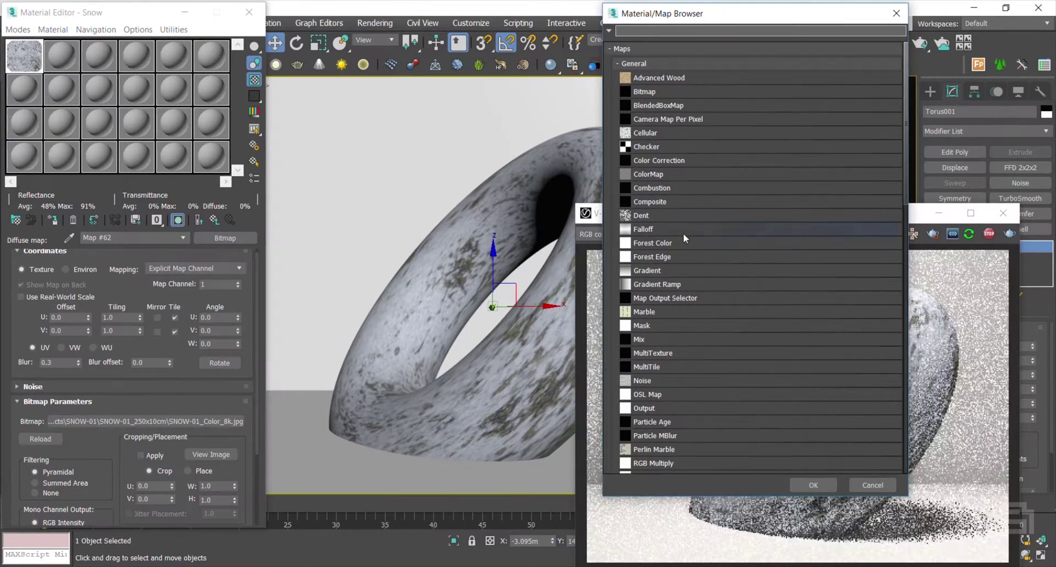
click(621, 63)
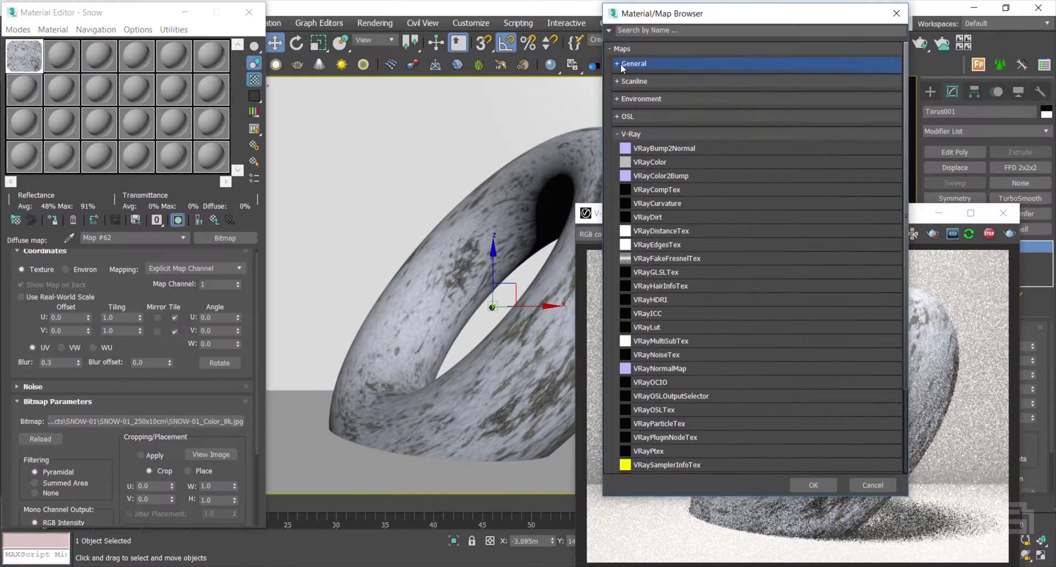
click(621, 64)
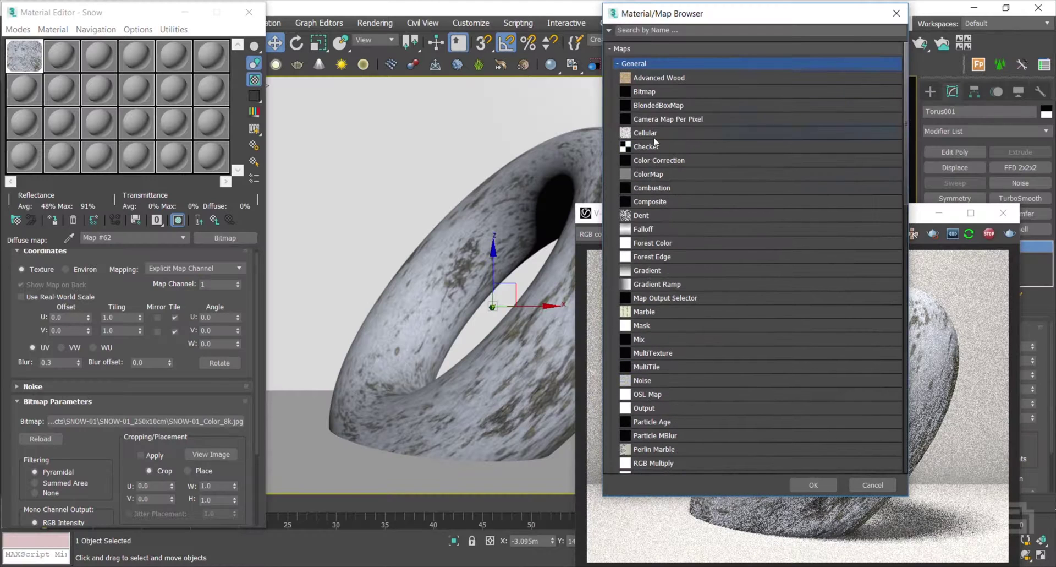
double_click(649, 202)
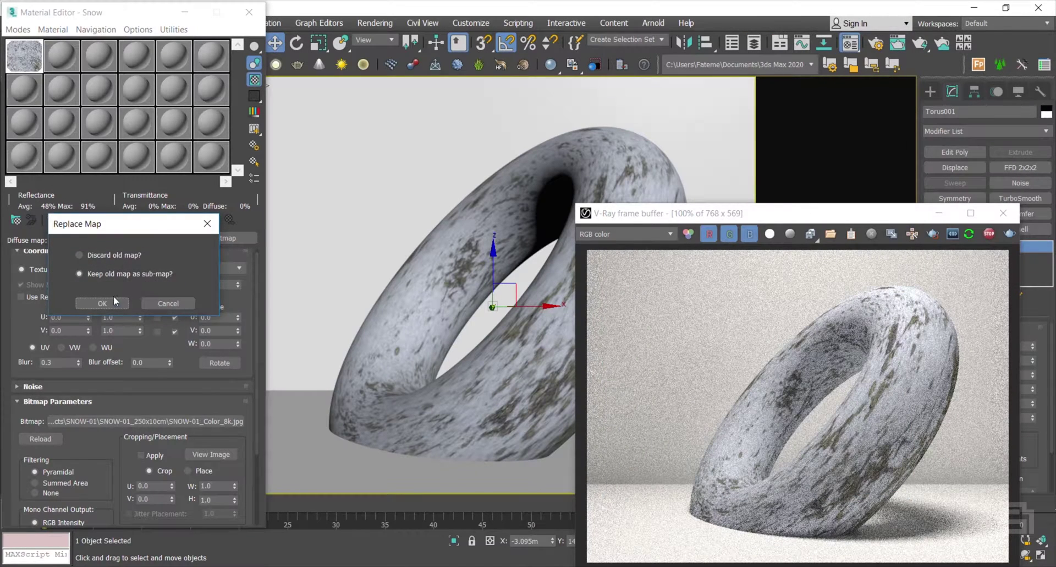
click(116, 302)
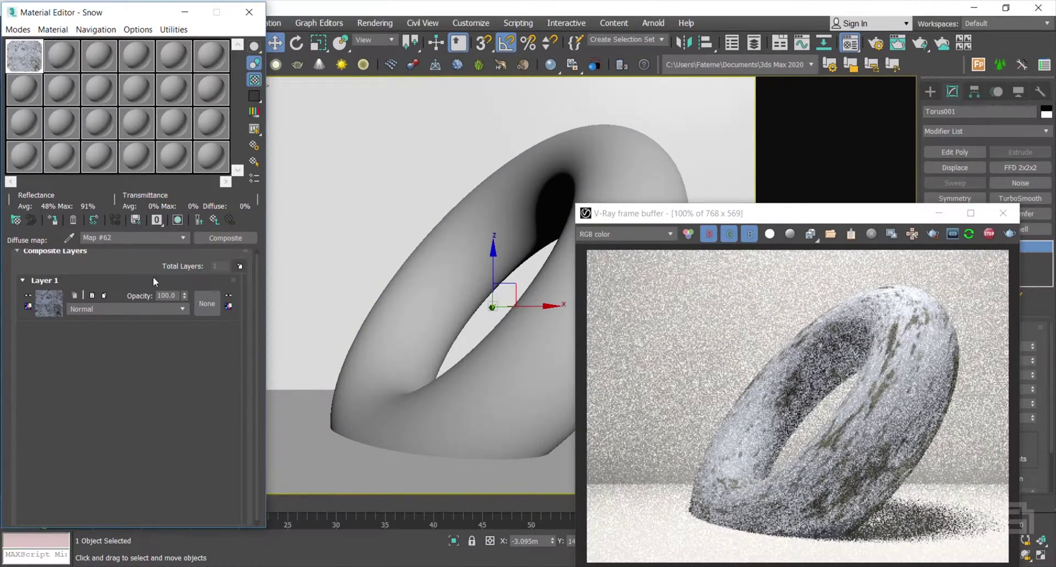
Add a second layer to the Composite map and load SNOW-01_AO_8k.jpg into it
click(240, 266)
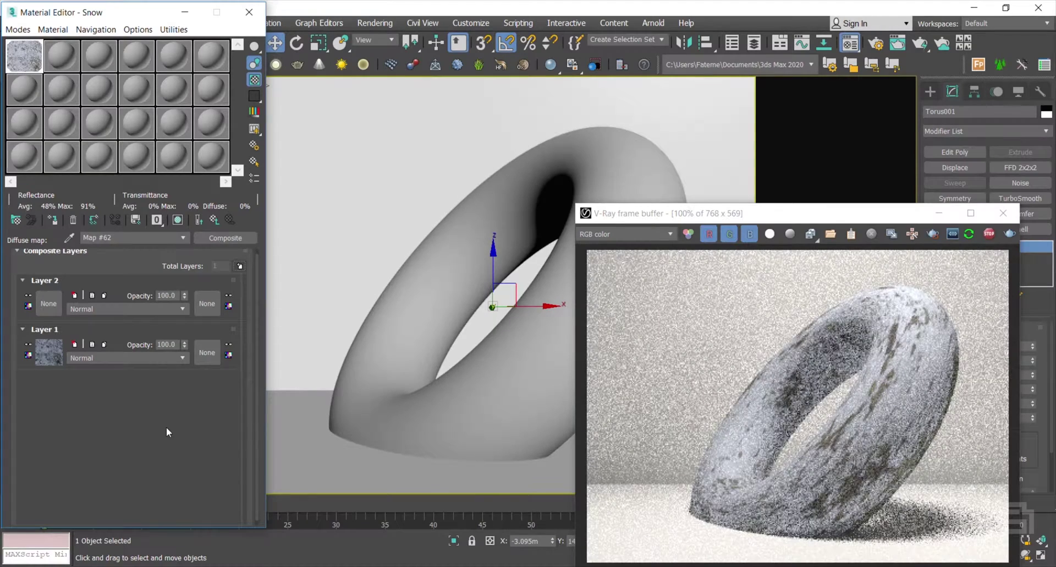
click(356, 564)
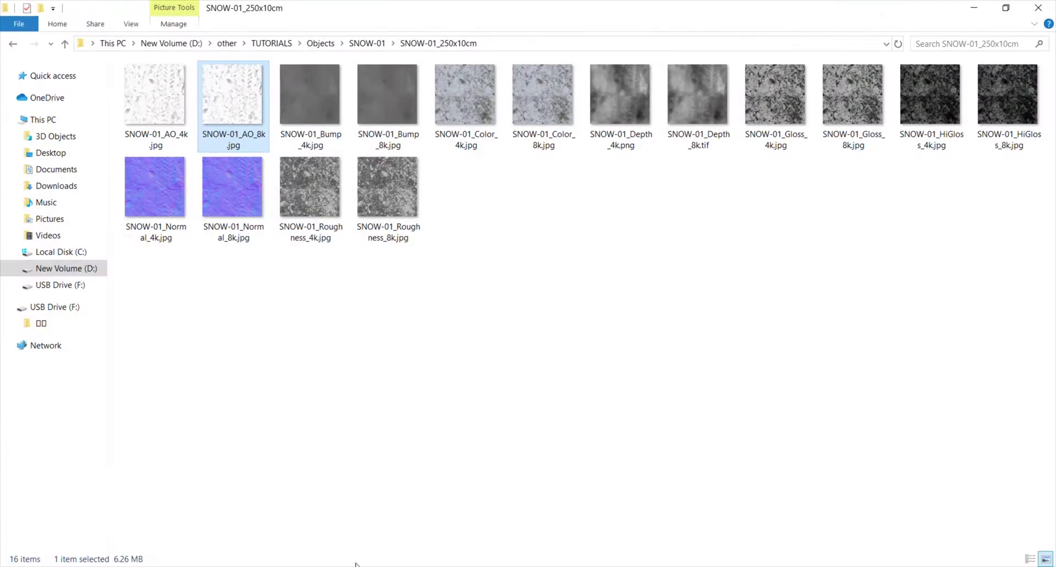
drag(234, 117, 53, 308)
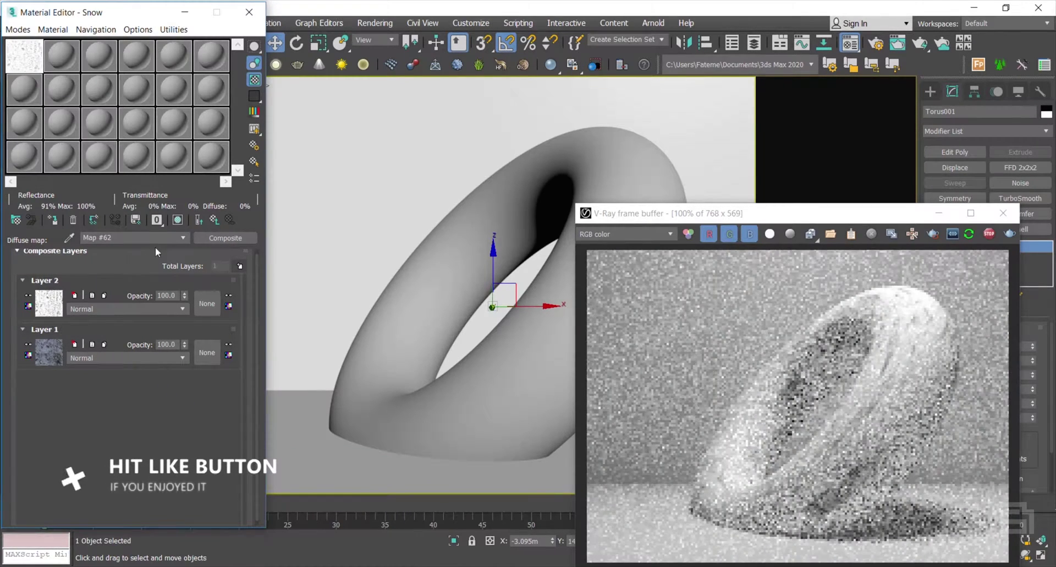
Show the full material result in an enlarged preview and set the blend mode of Layer 2 to Multiply
click(198, 220)
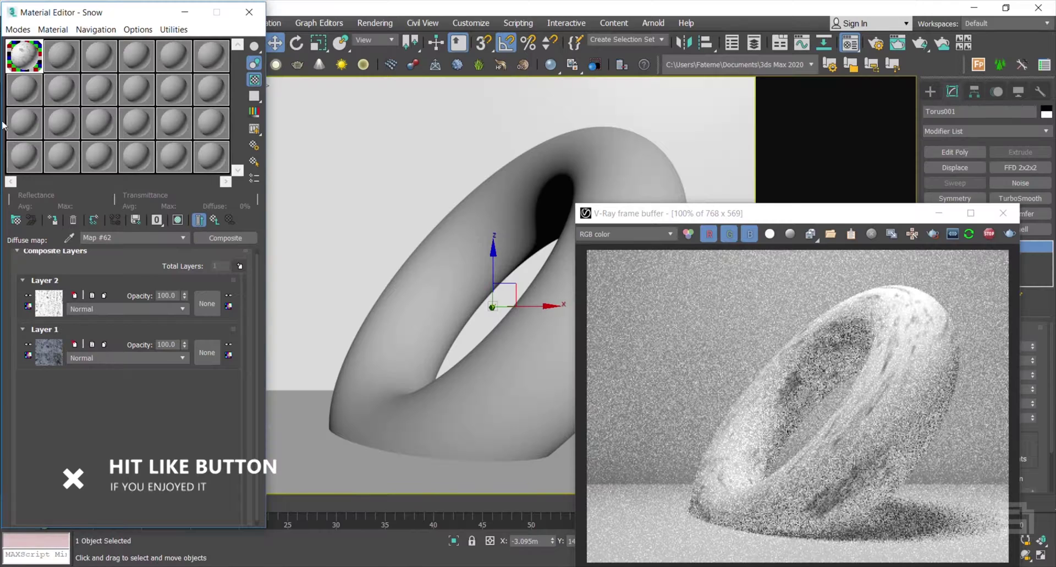
double_click(15, 59)
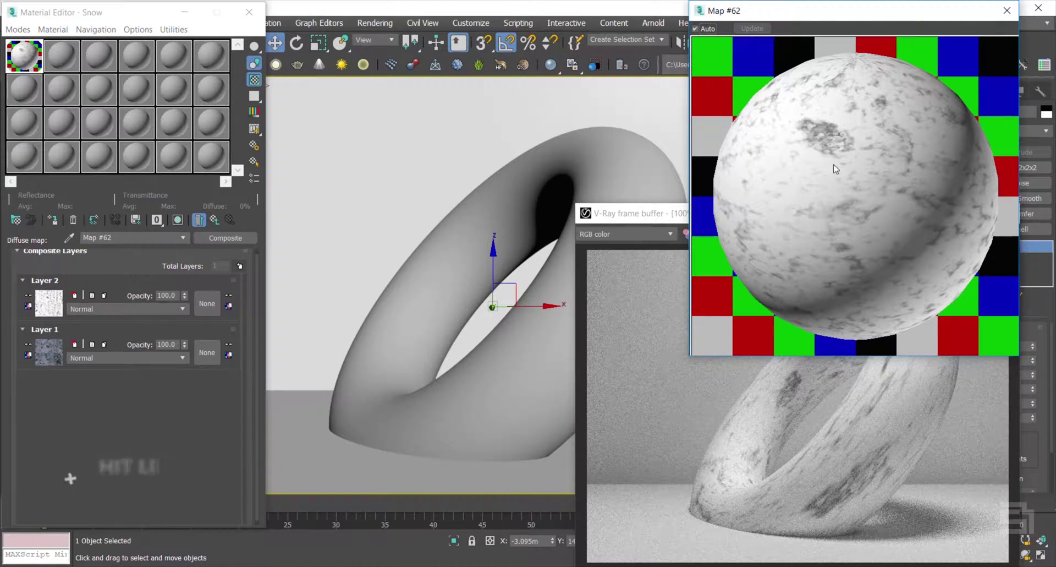
click(170, 310)
click(144, 362)
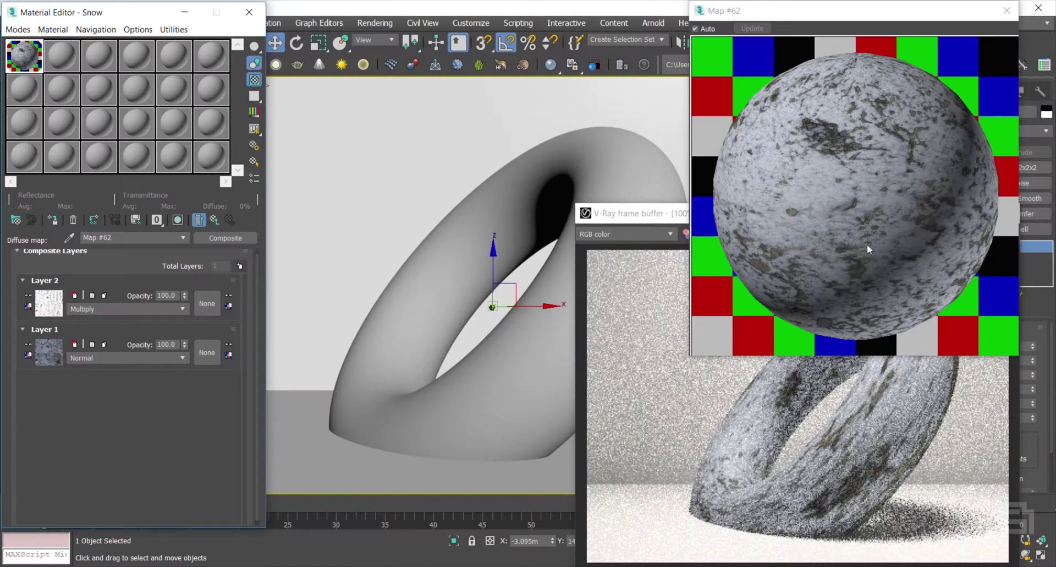
Set the opacity of Layer 2 in the Composite map to 50 and return to the parent Snow material
click(167, 296)
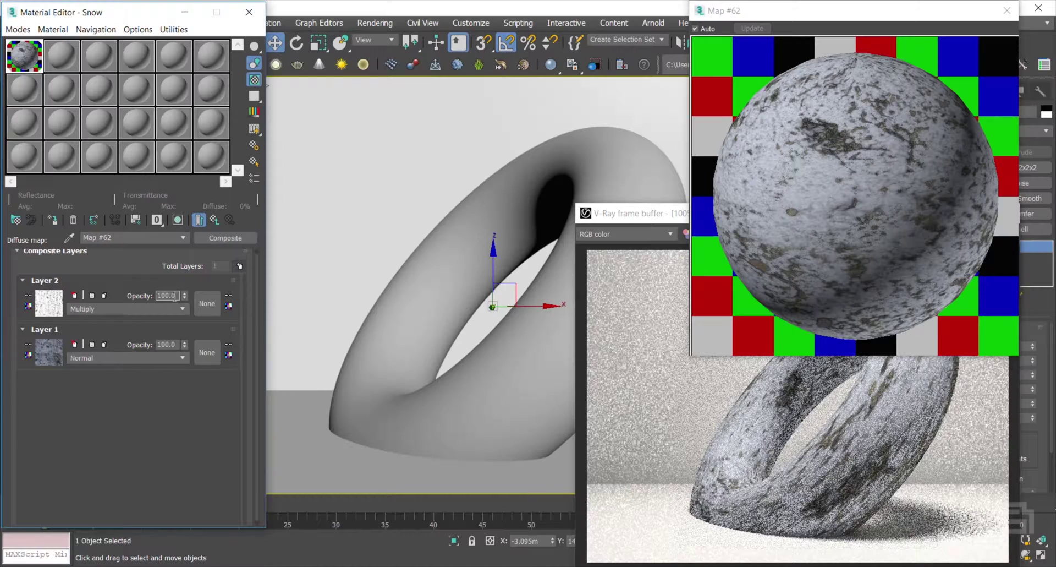
text(50)
key(Return)
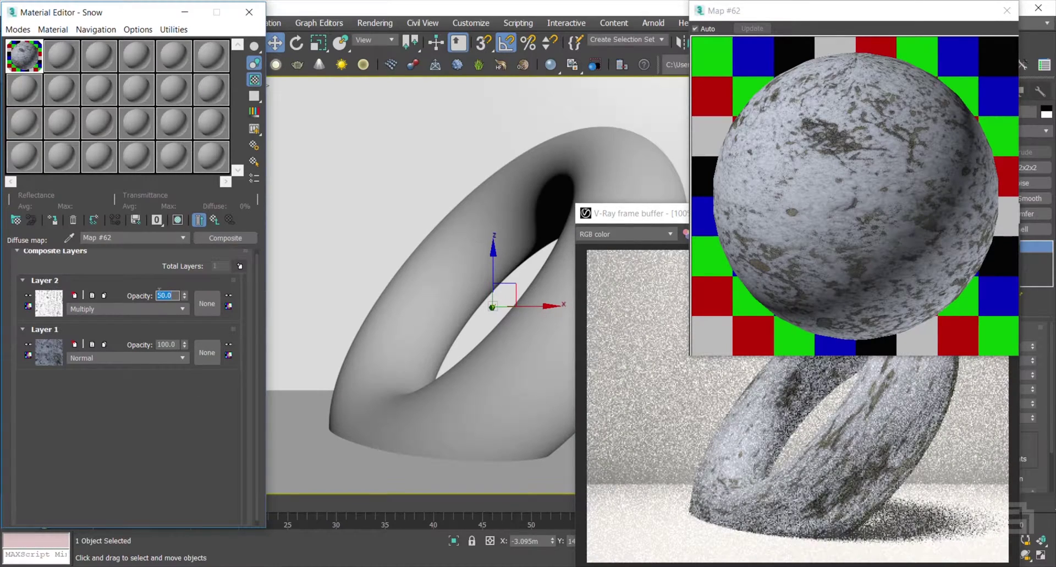
click(216, 219)
key(Up)
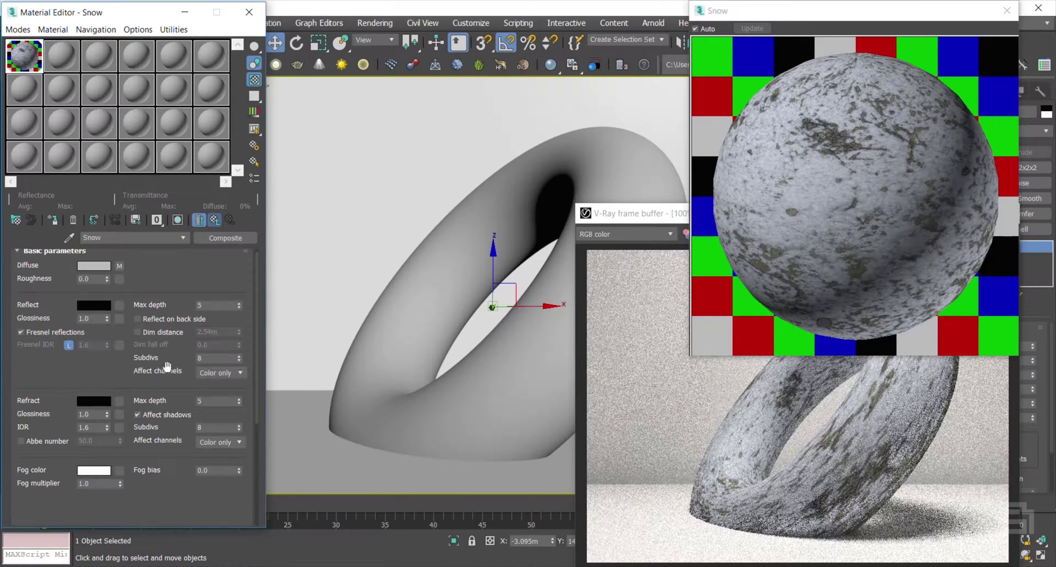
Rename the diffuse Composite map as Color and go back to the Snow material
click(120, 266)
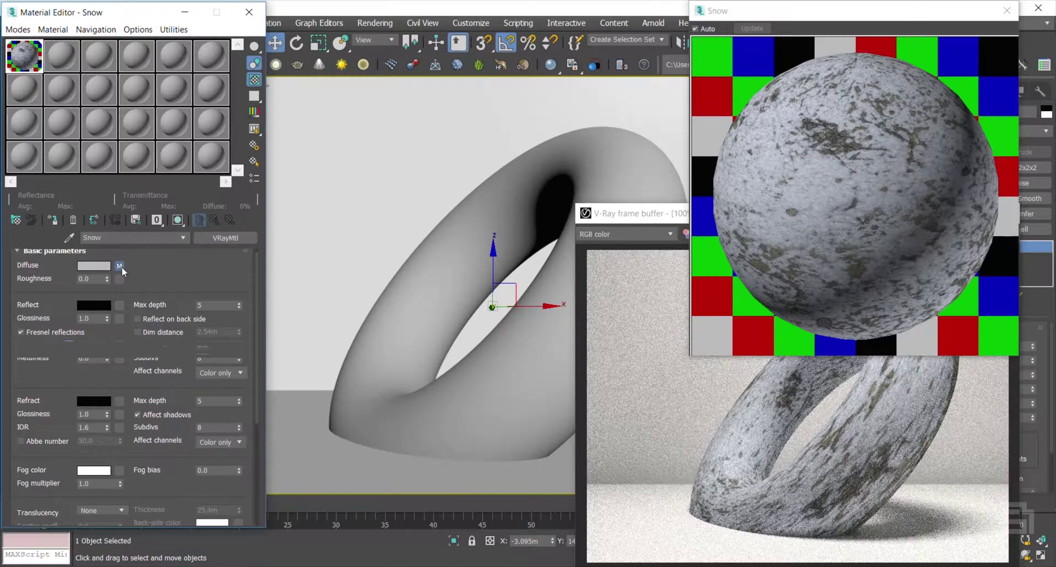
click(117, 237)
text(C)
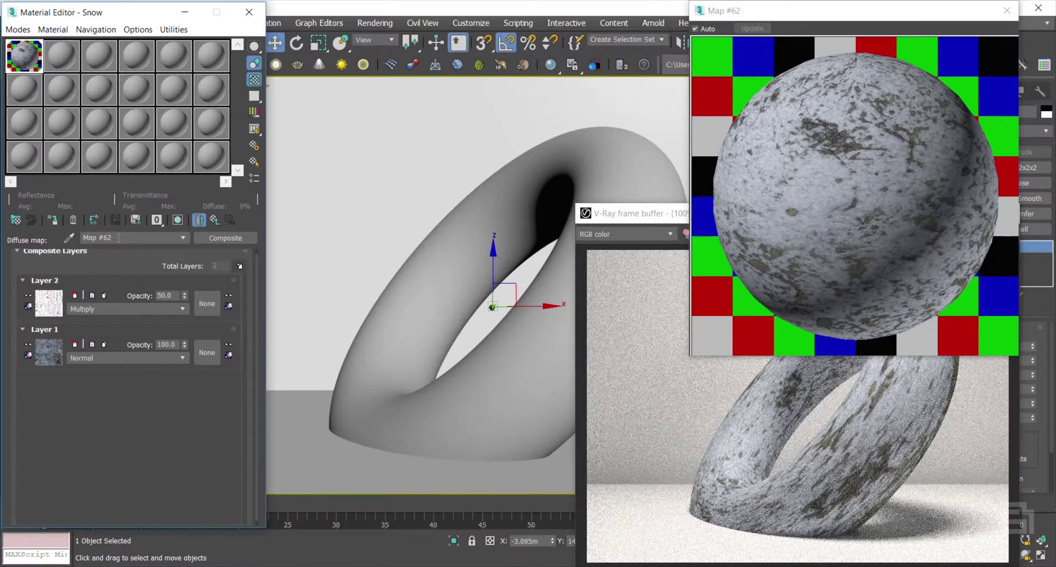
text(olor)
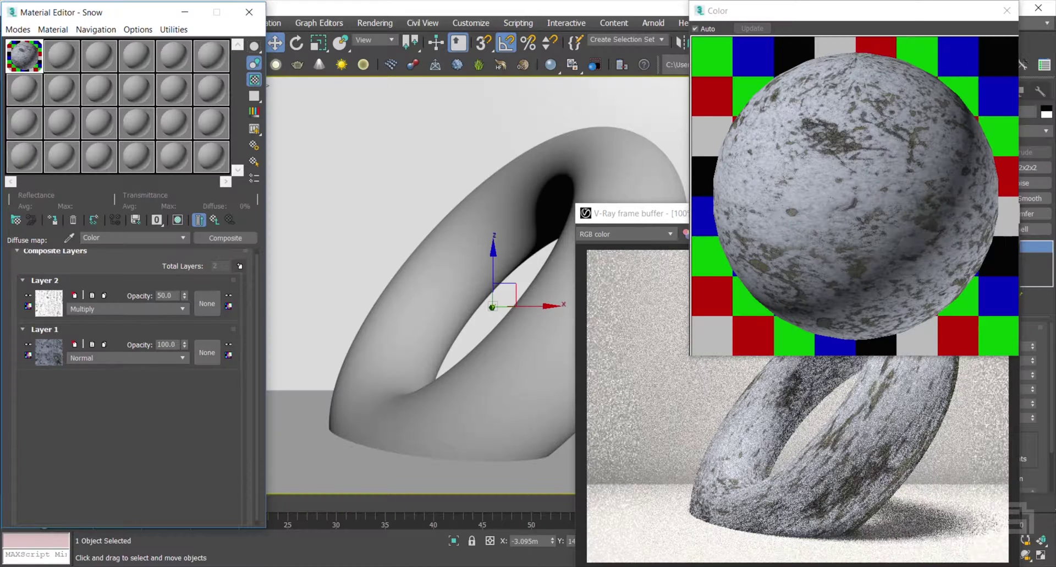
click(214, 219)
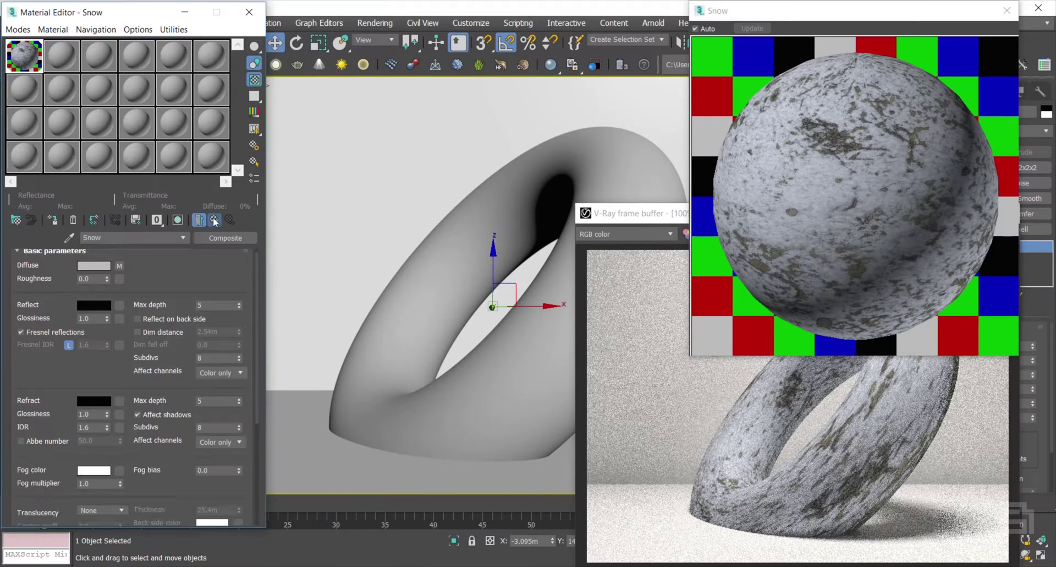
Assign a Mix map to the Snow material's Reflect slot and load SNOW-01_Gloss_8k.jpg from the texture folder into Color #1
drag(145, 283, 153, 269)
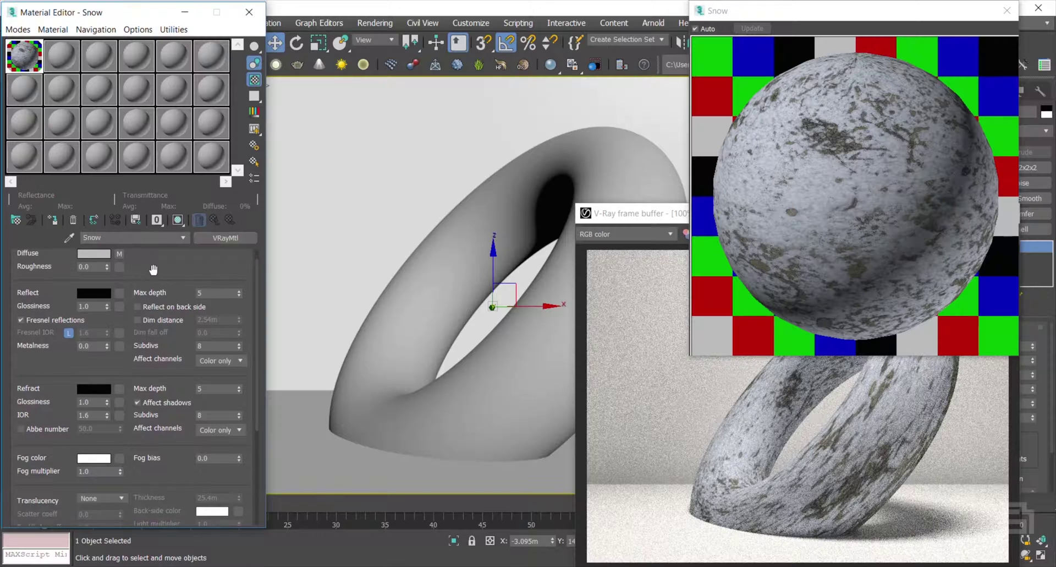
click(120, 294)
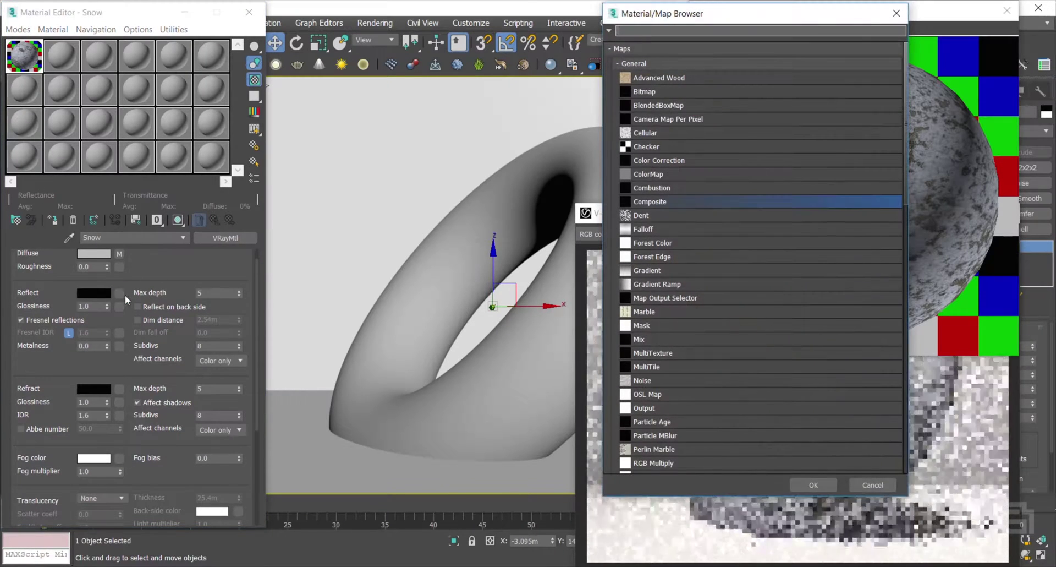
double_click(655, 342)
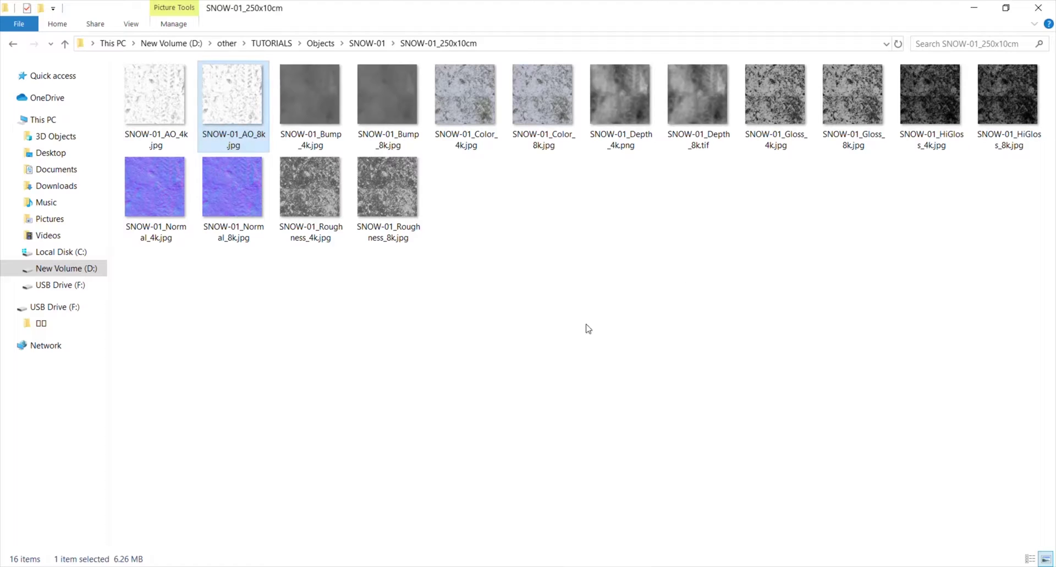
click(996, 105)
ctrl+click(853, 111)
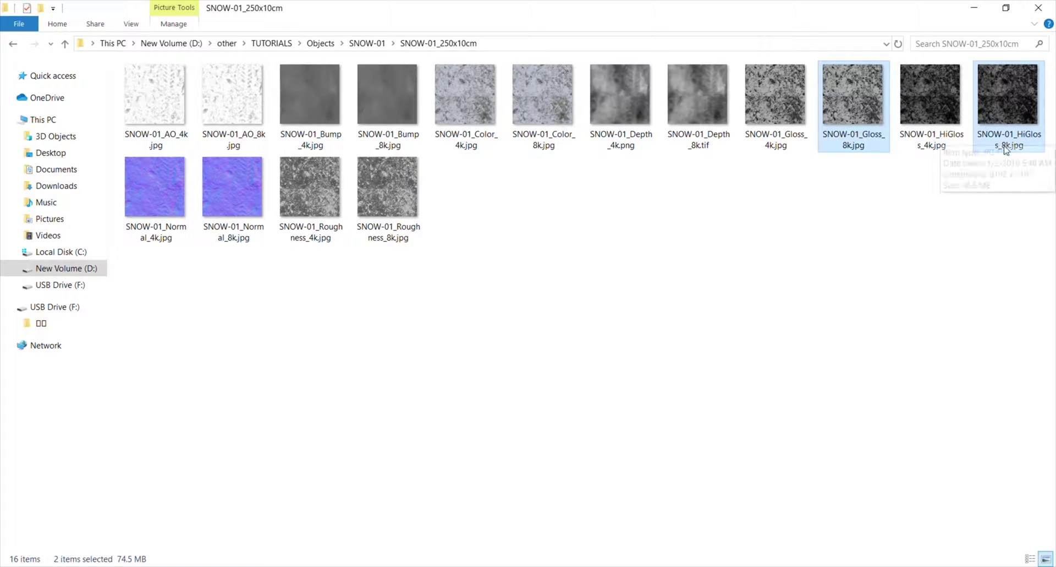
click(915, 188)
drag(862, 119, 196, 286)
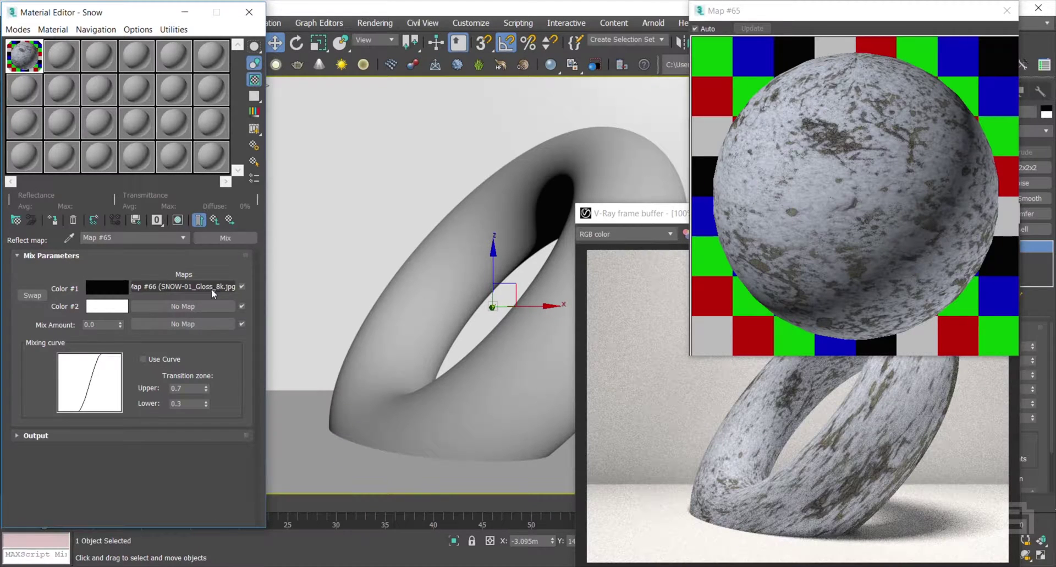
Load SNOW-01_HiGloss_8k.jpg into Color #2 of the Mix map and assign a ColorMap to its Mix Amount
click(380, 562)
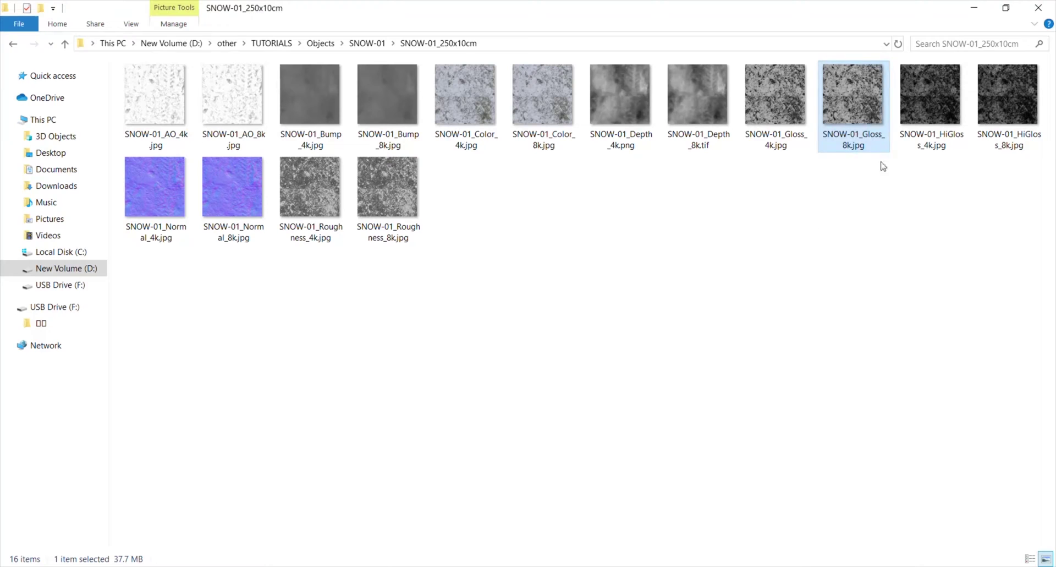
click(1015, 85)
drag(1009, 122, 202, 306)
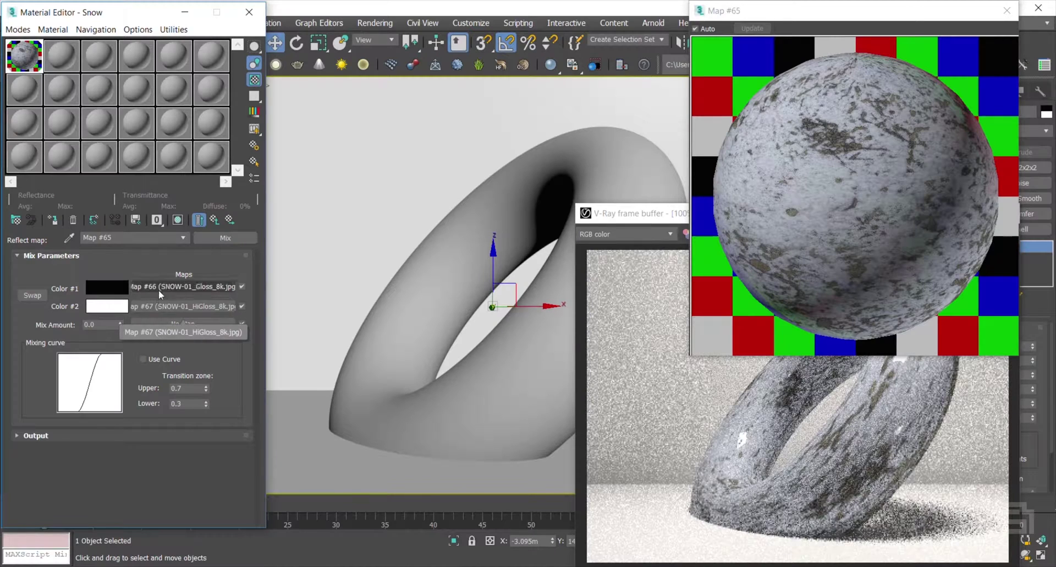
click(168, 324)
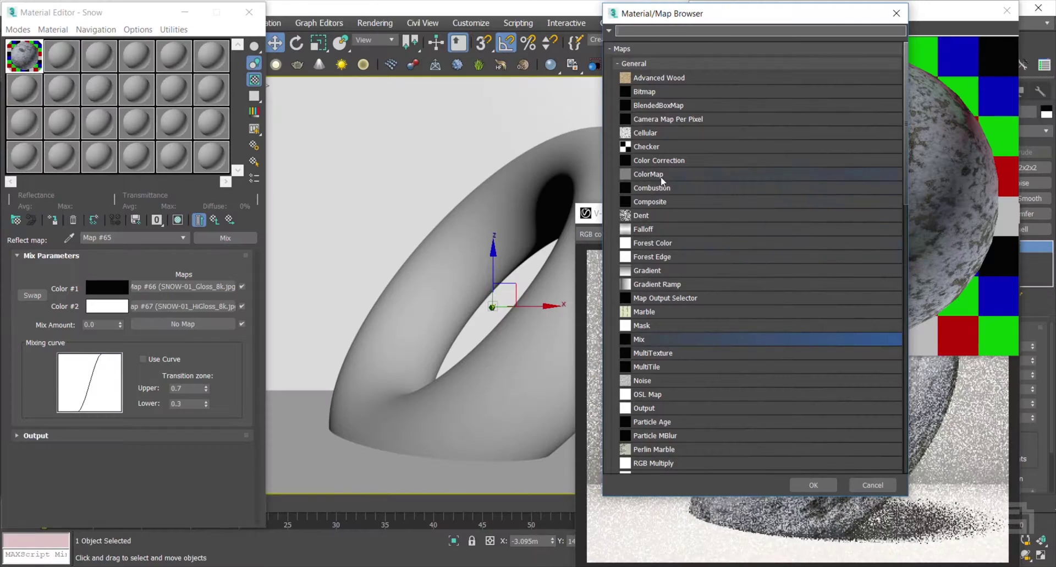
double_click(661, 174)
Try pure black and pure white as the mix amount's solid color to compare the reflections, and discard the color change
click(182, 286)
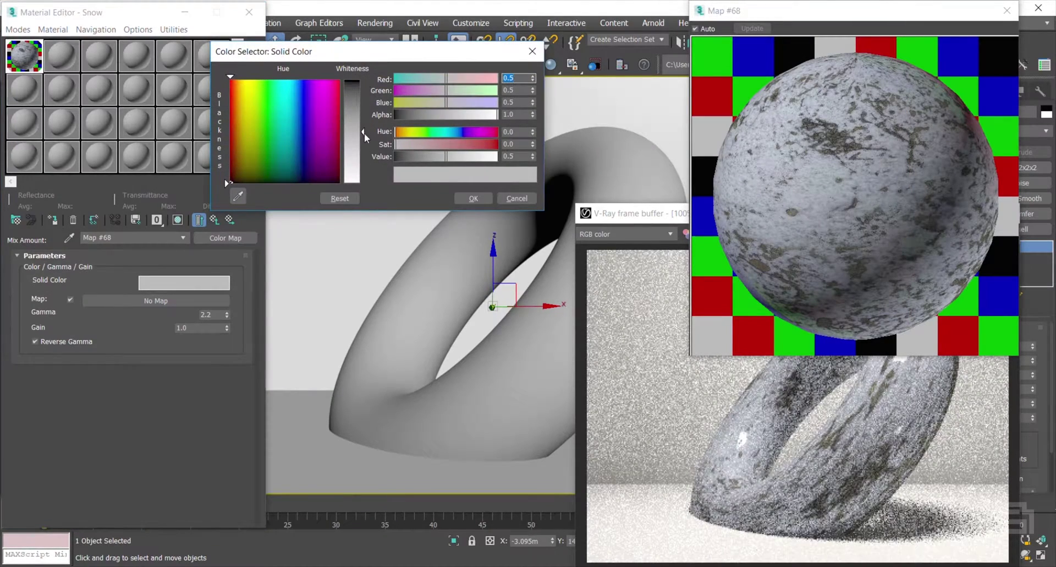
drag(363, 134, 366, 79)
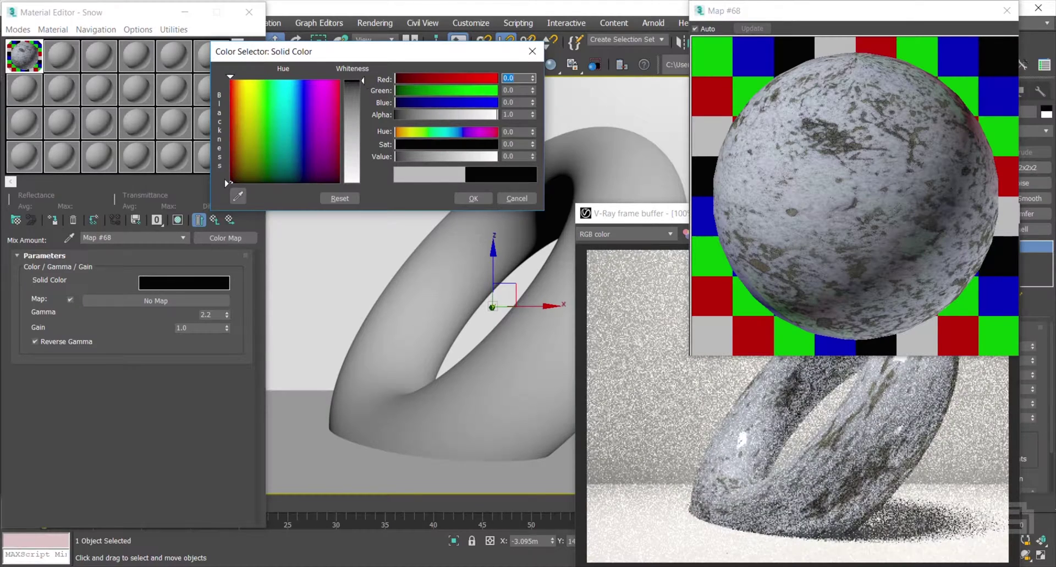
drag(368, 85, 366, 183)
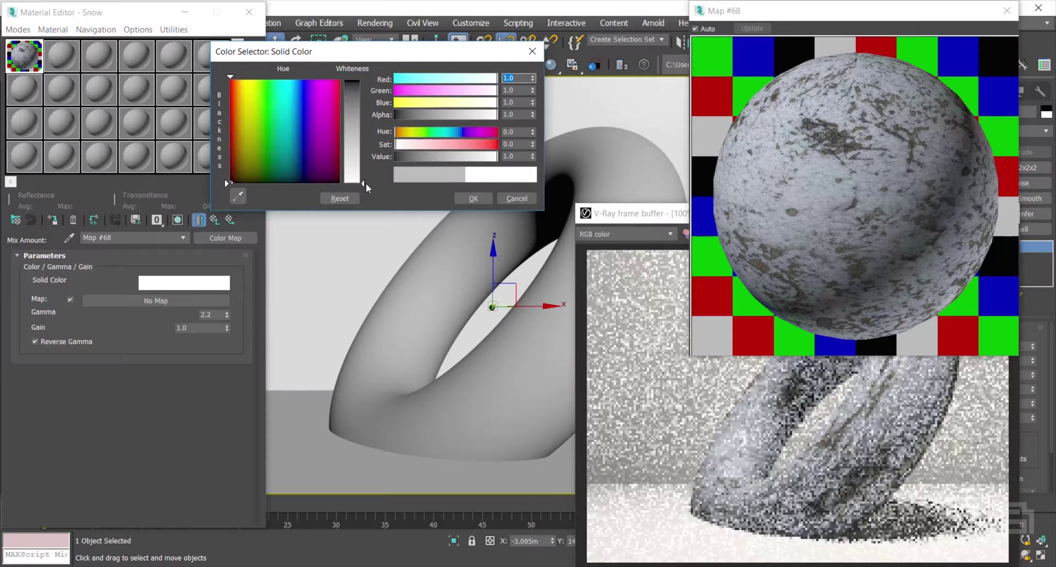
drag(363, 183, 365, 81)
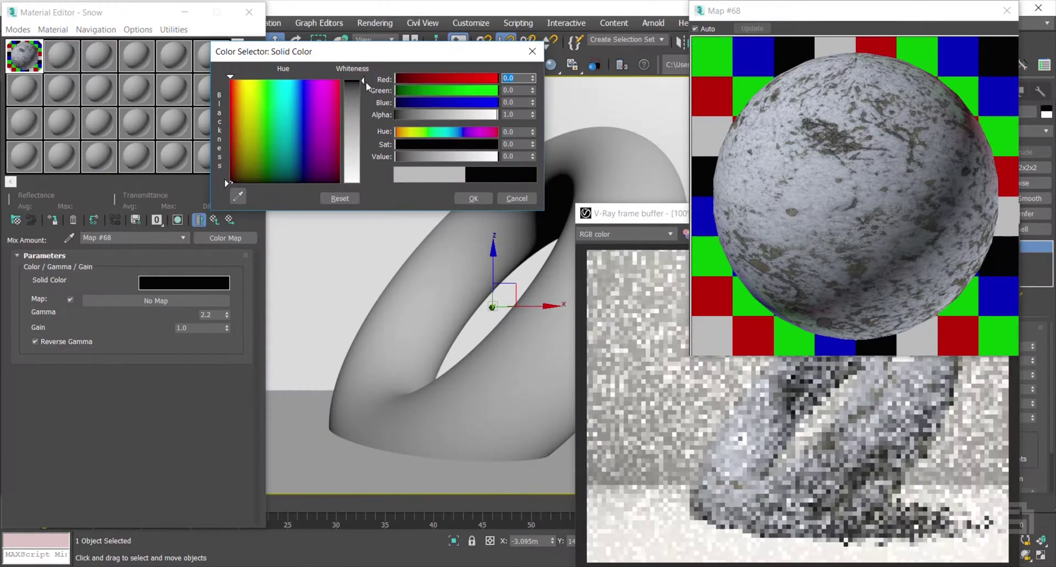
click(516, 198)
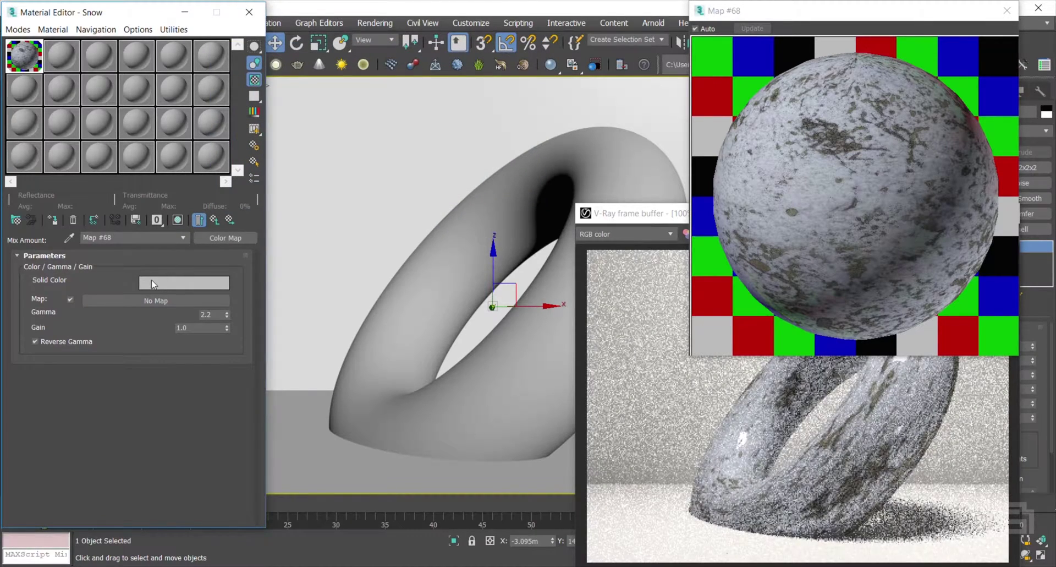
Rename the reflection Mix map as Gloss and return to the Snow material
click(215, 220)
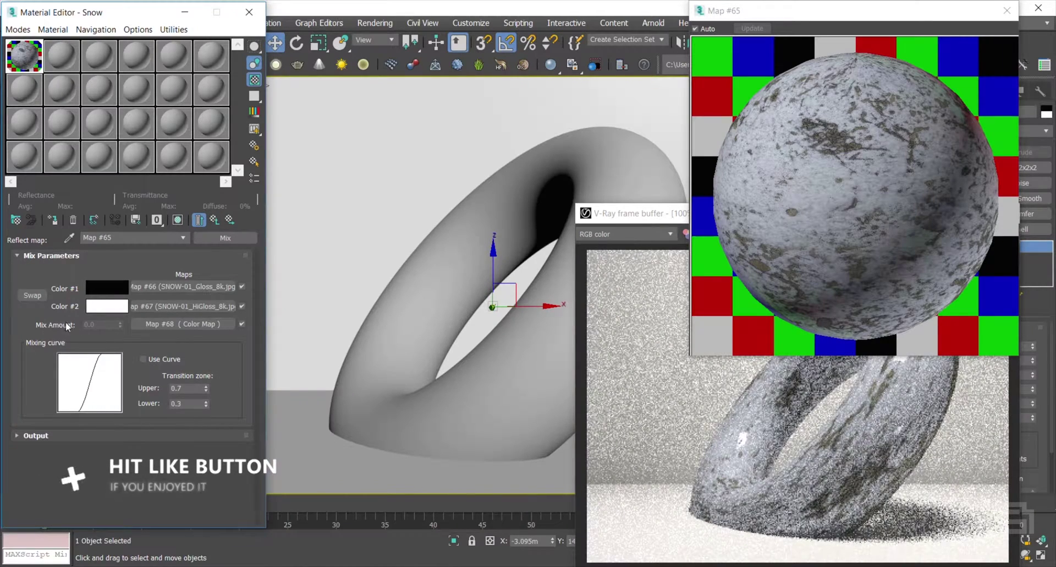
click(96, 238)
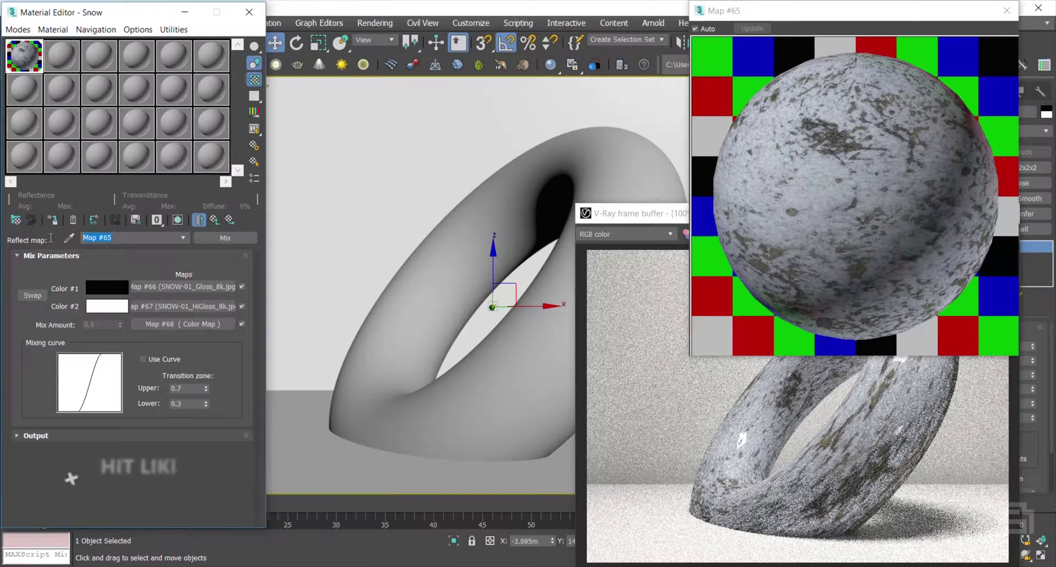
text(Gloss)
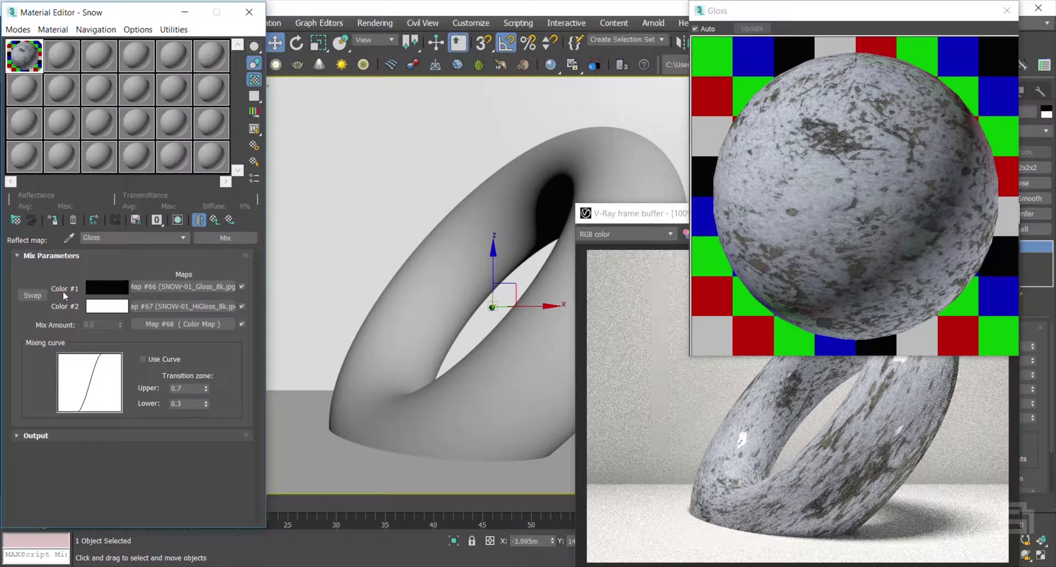
key(Up)
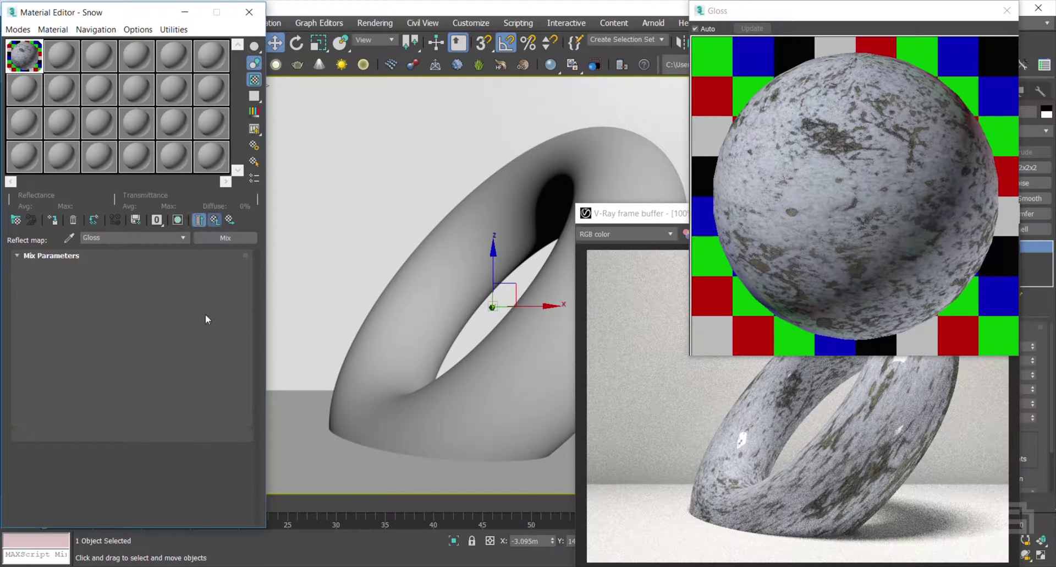
Copy the Gloss map from Reflect to the reflection Glossiness slot as an instance and expand the material's list of maps
drag(124, 322, 120, 325)
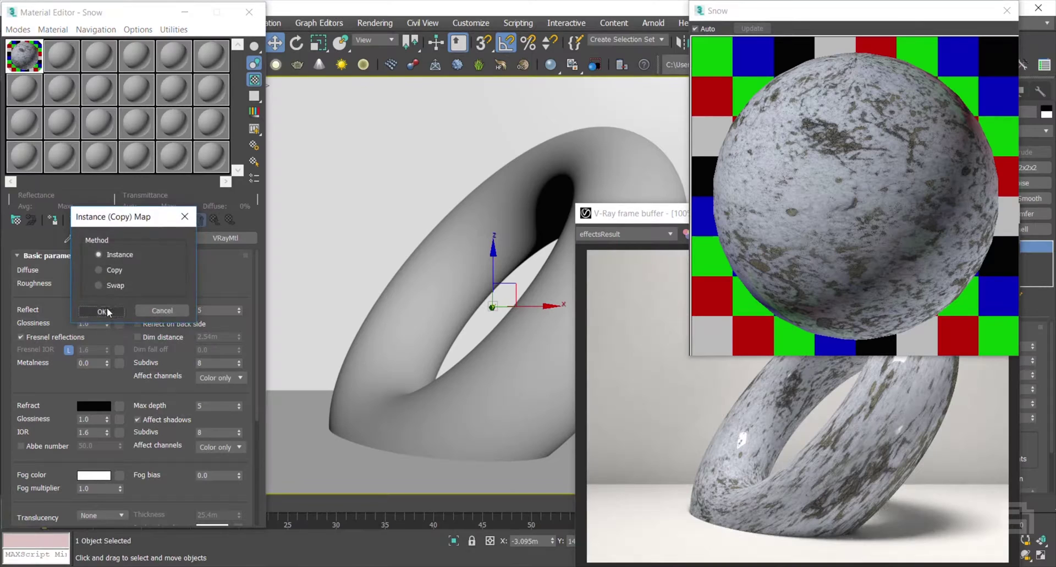
click(102, 311)
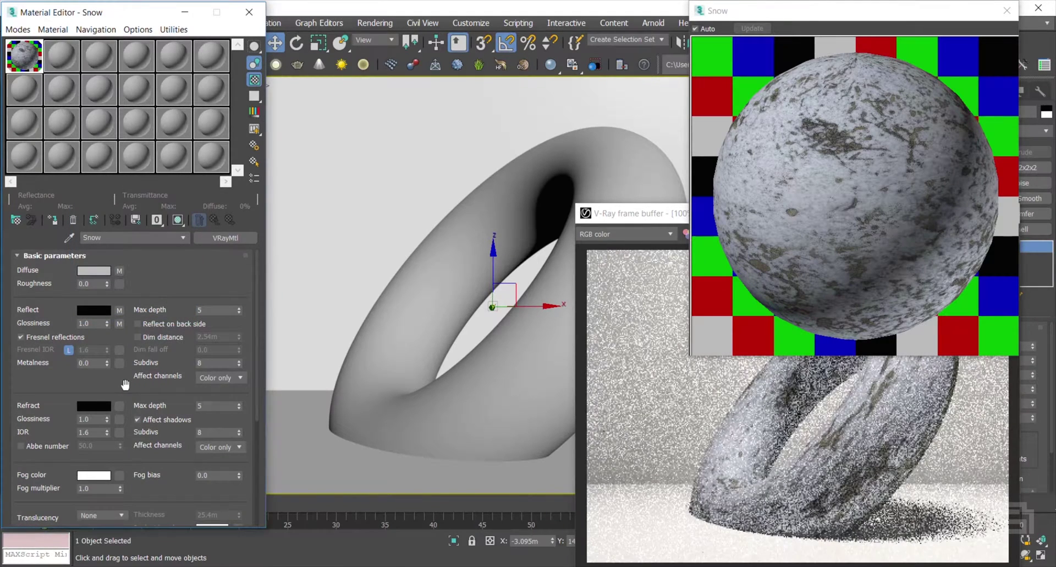
scroll(126, 384, down, 5)
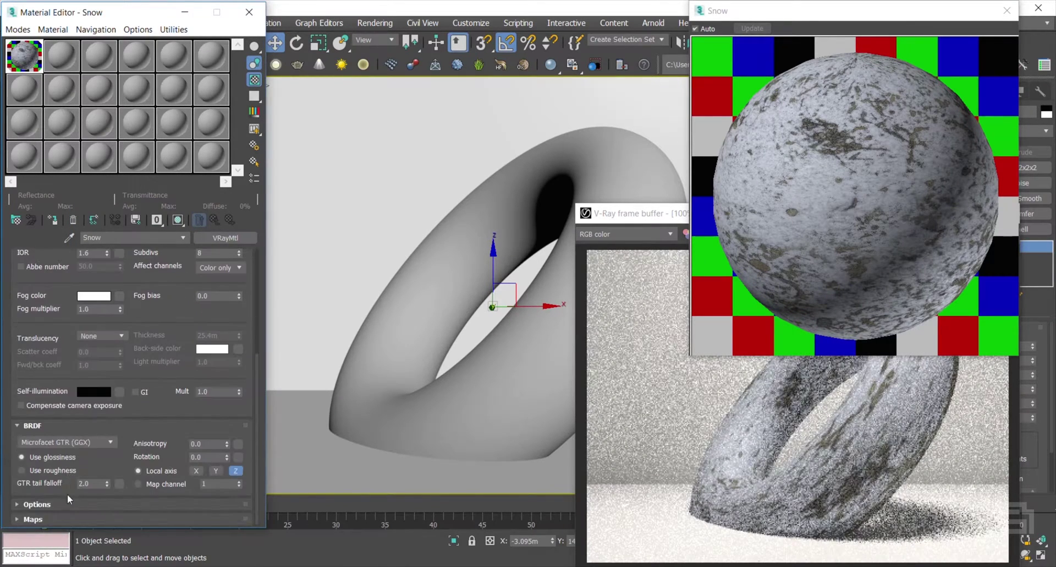
click(57, 517)
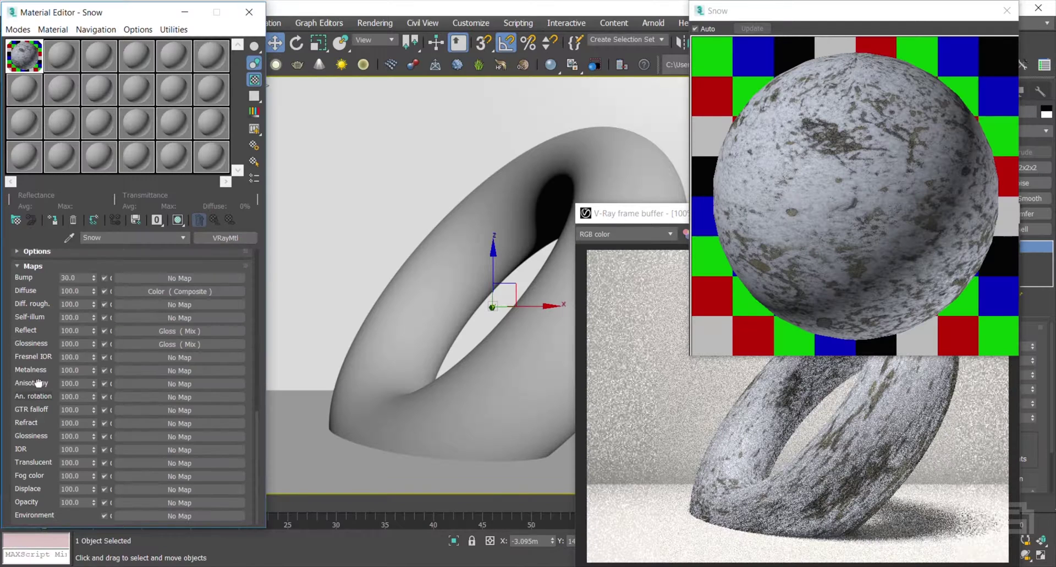
Load SNOW-01_Roughness_8k.jpg from the texture folder into the diffuse roughness slot and open the bitmap's parameters
key(alt+Tab)
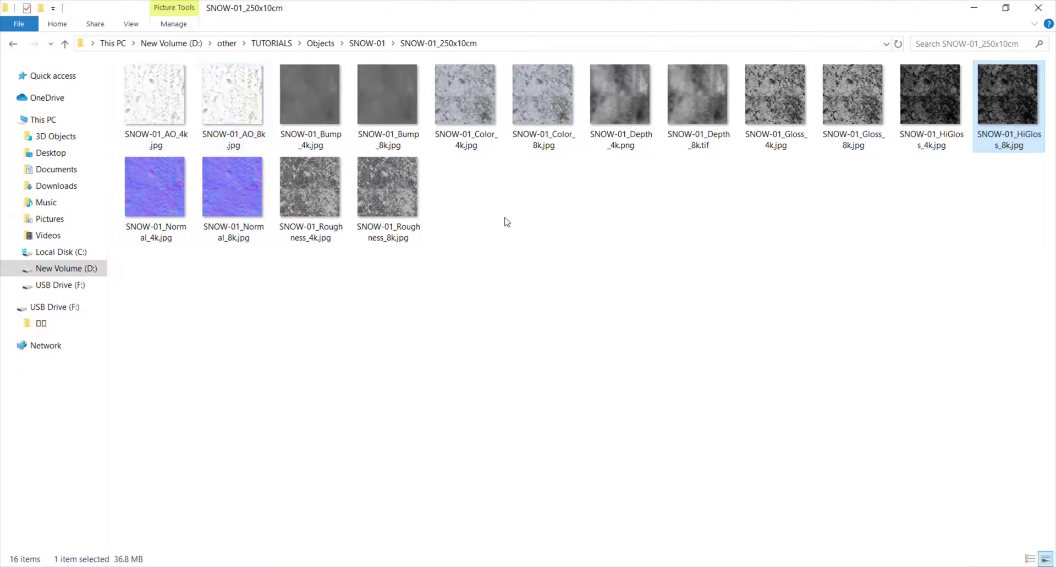
click(412, 213)
drag(412, 214, 141, 303)
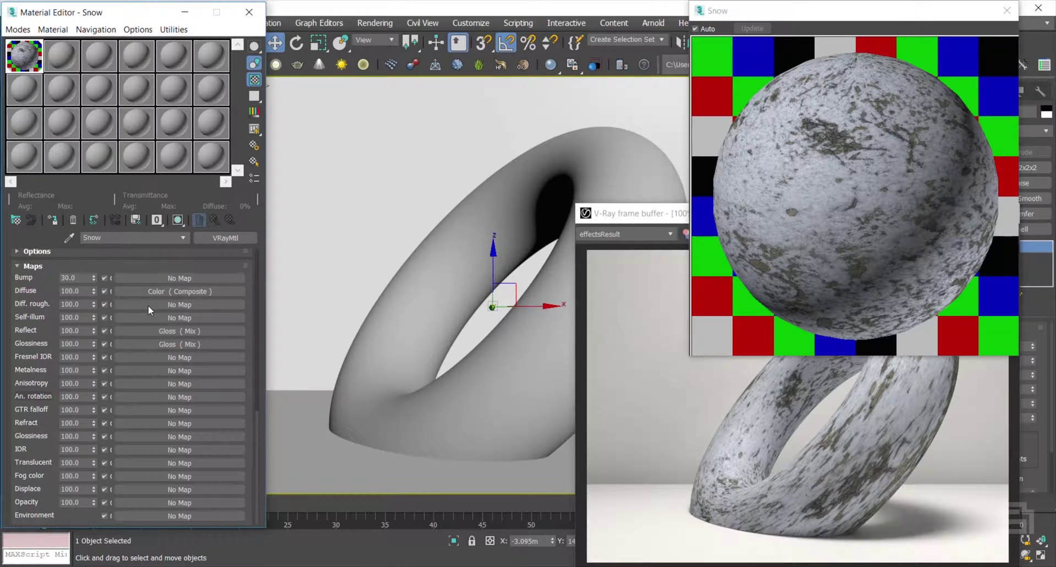
scroll(83, 331, up, 3)
click(140, 355)
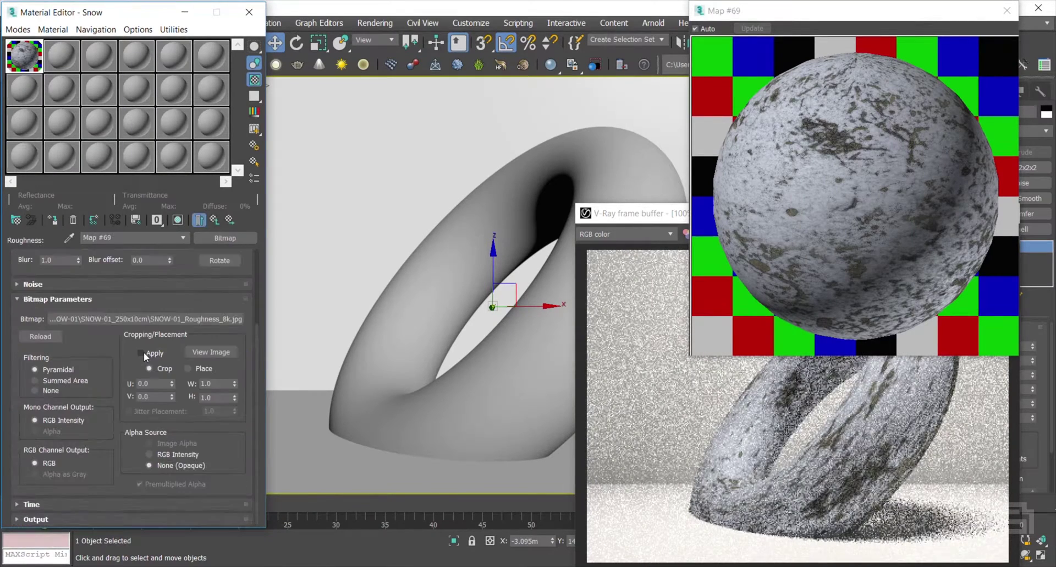
Rename the roughness bitmap as Rough and return to the Snow material's basic parameters
drag(122, 239, 59, 236)
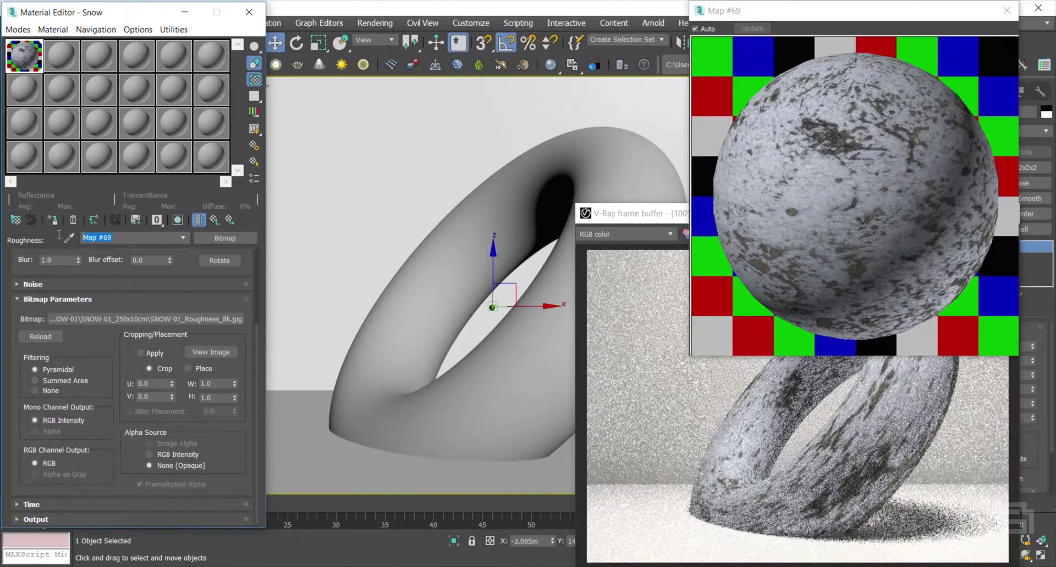
text(Rough)
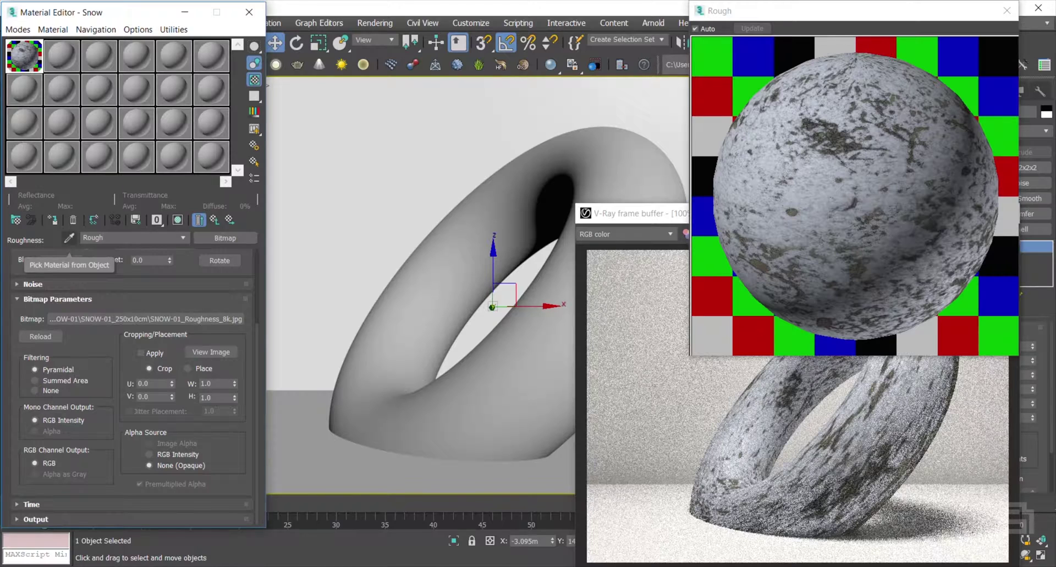
click(210, 222)
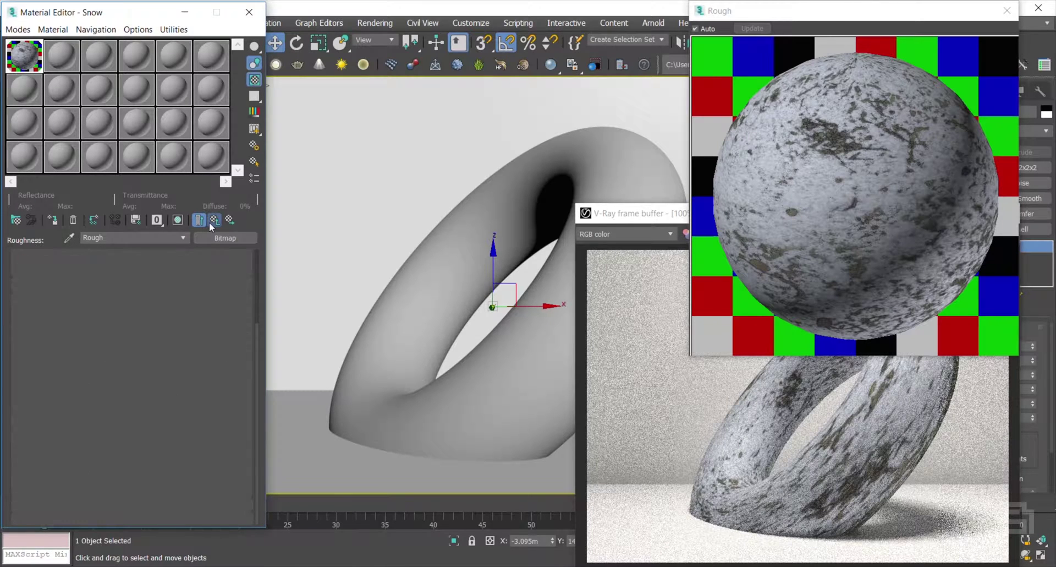
drag(68, 414, 59, 511)
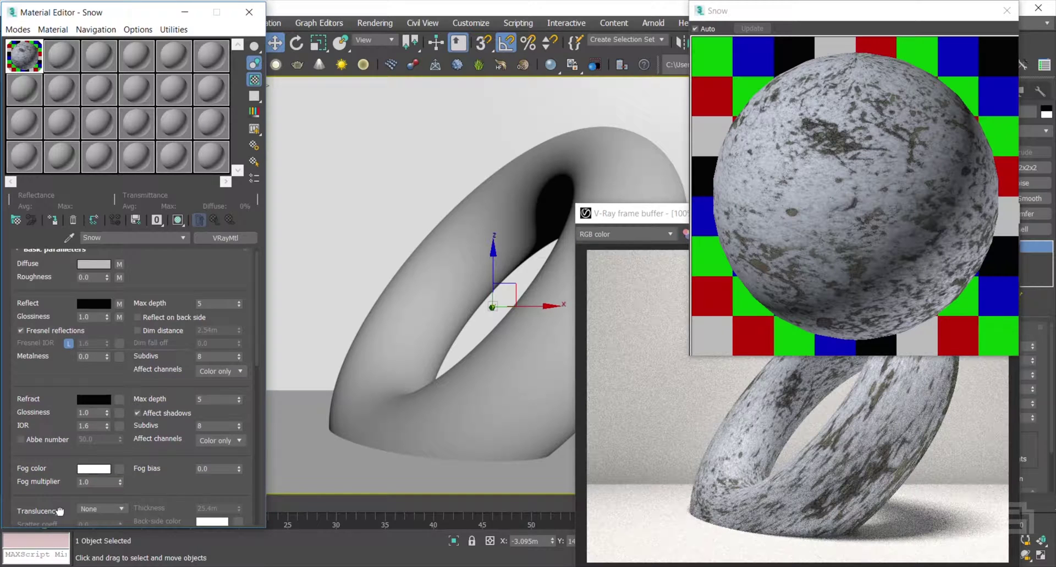
Load SNOW-01_Bump_8k.jpg from the texture folder into the Snow material's bump slot and check the torus surface in the render
scroll(66, 440, down, 10)
scroll(38, 408, down, 3)
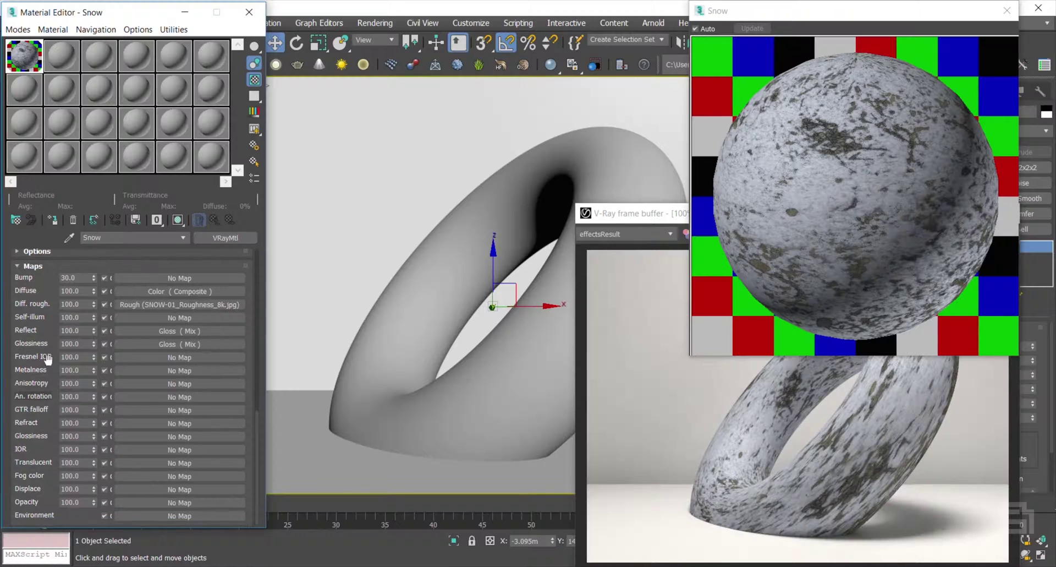
key(alt+Tab)
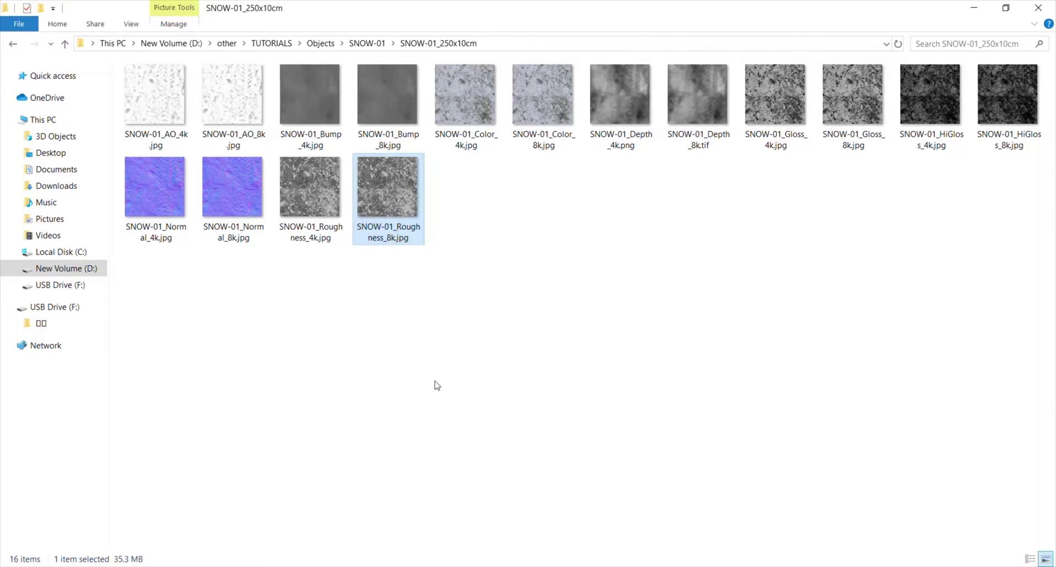
drag(383, 88, 196, 278)
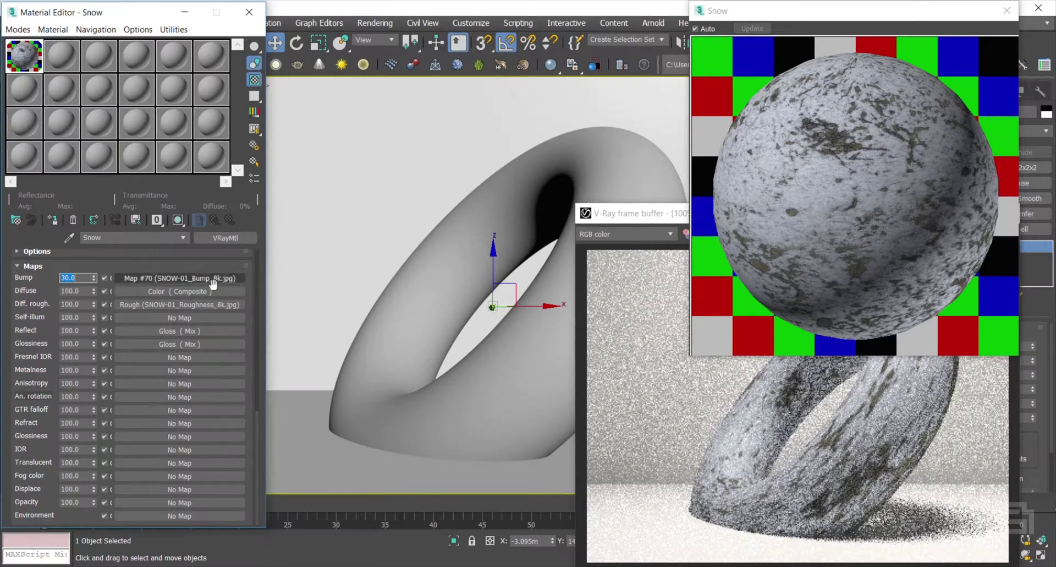
click(650, 215)
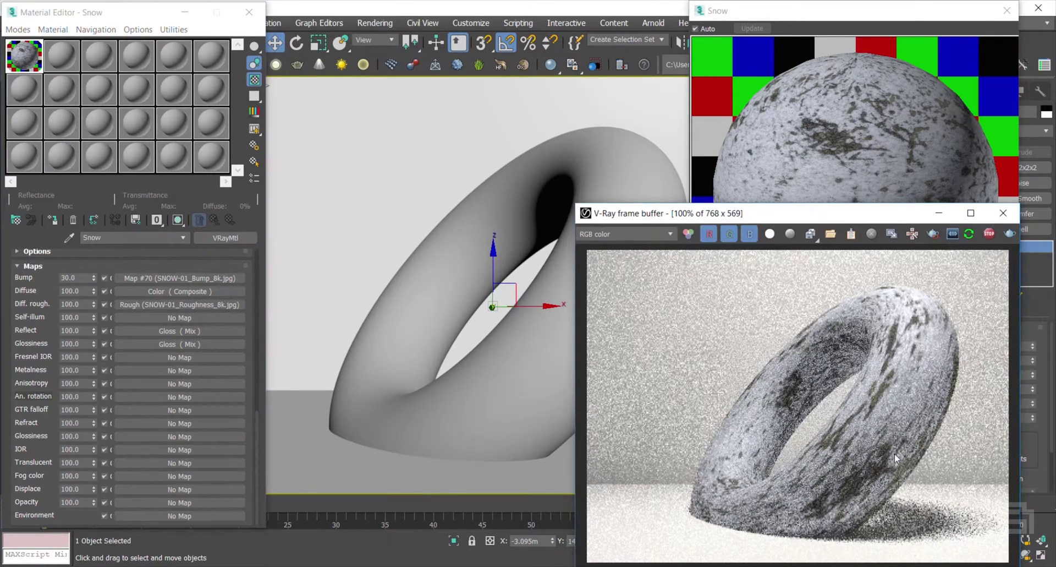
scroll(854, 402, up, 2)
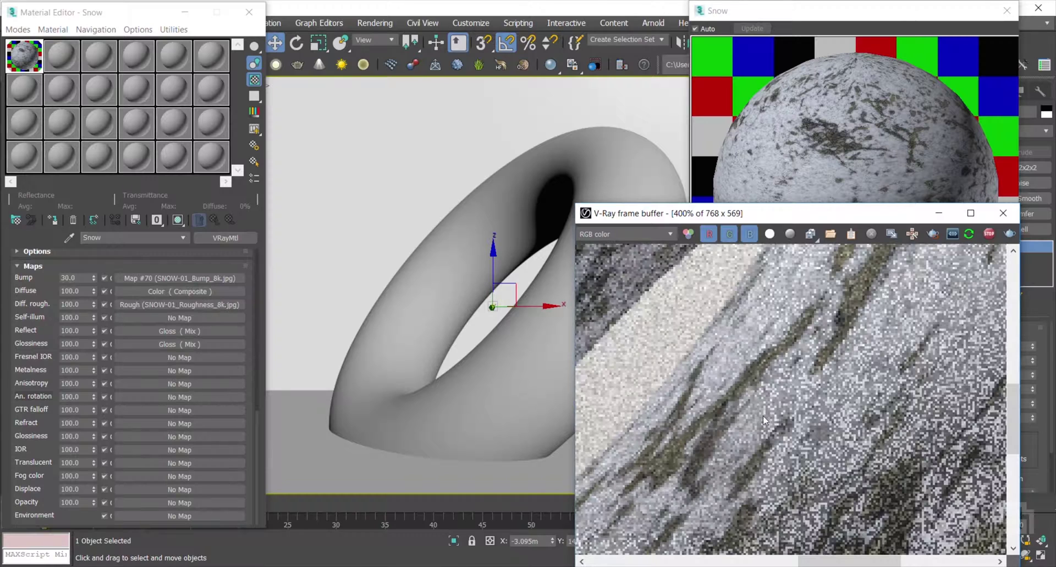
scroll(795, 420, up, 1)
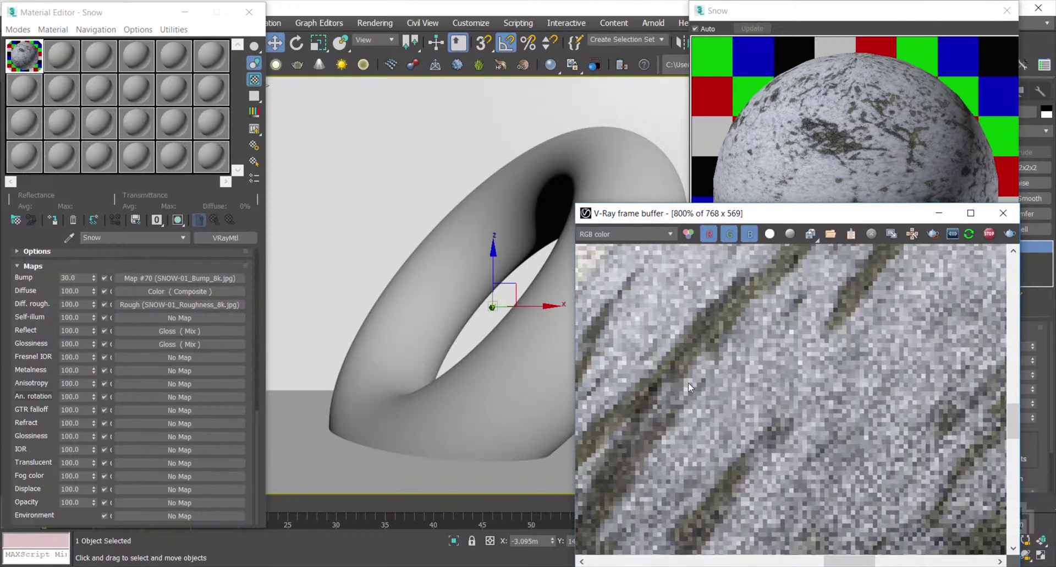
drag(841, 561, 823, 563)
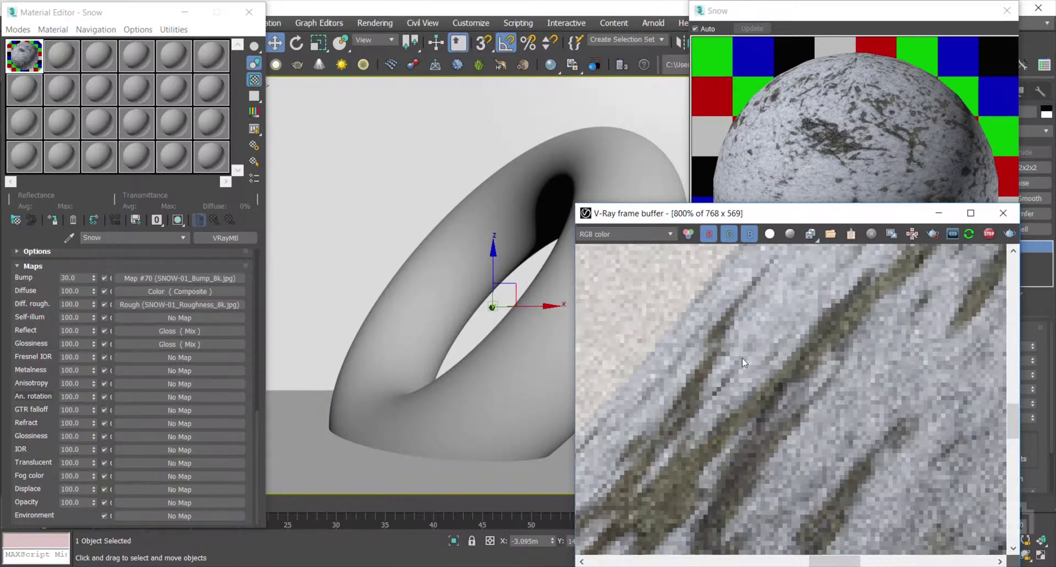
Try a bump amount of 20 on the Snow material and restore it to 30
click(82, 278)
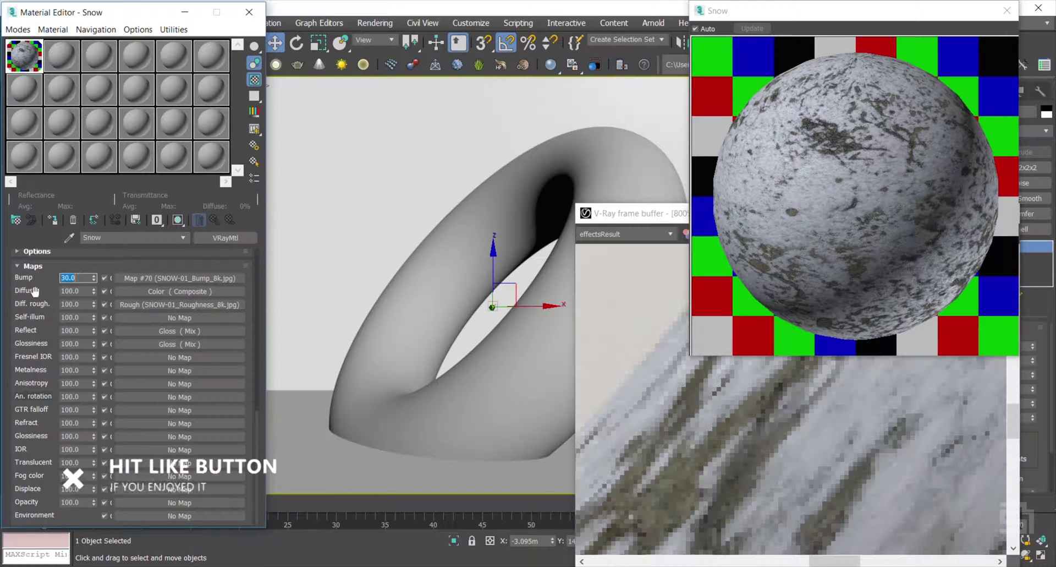
text(20)
key(Return)
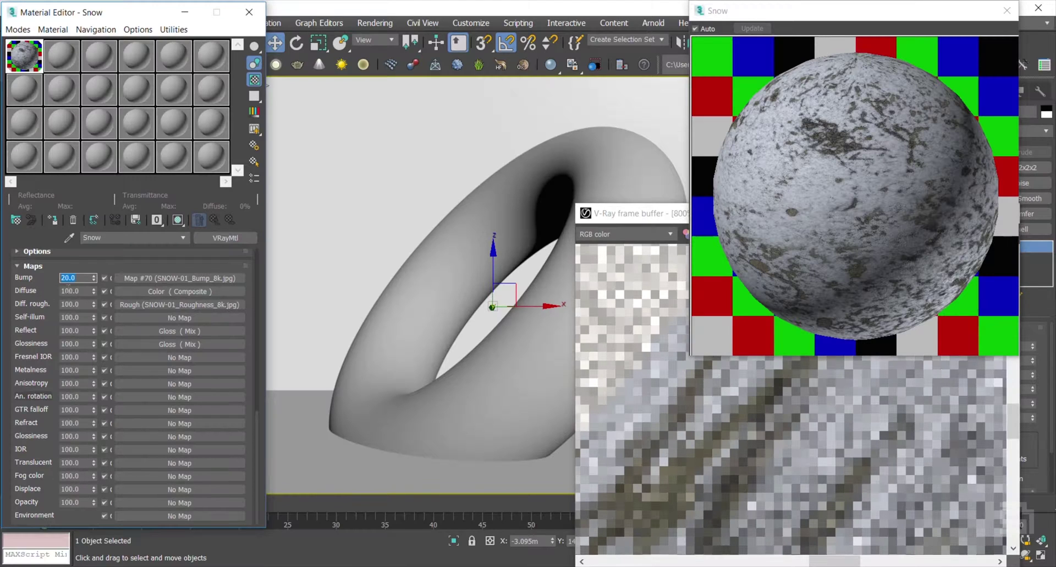
text(30)
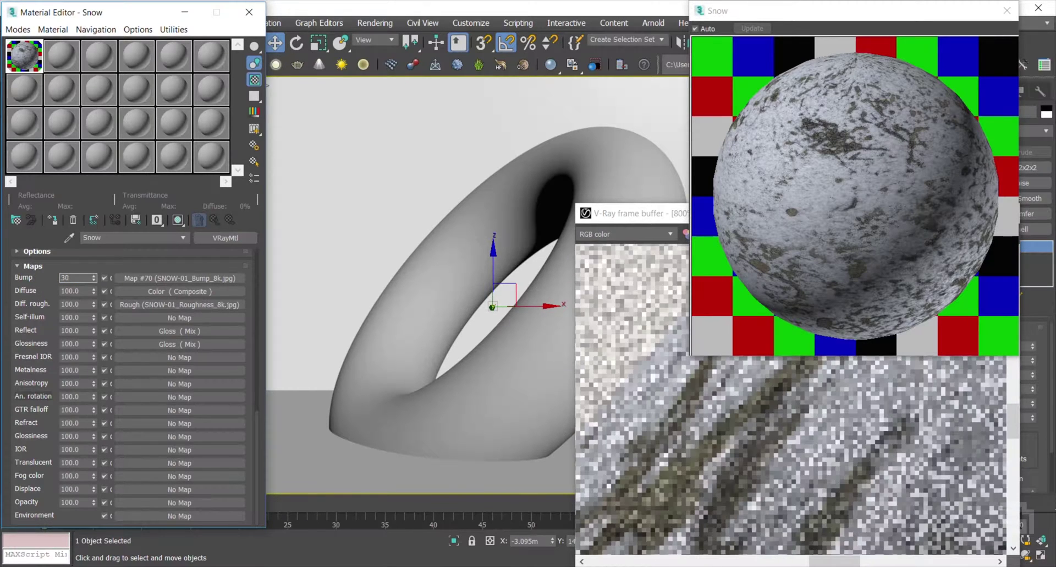
key(Return)
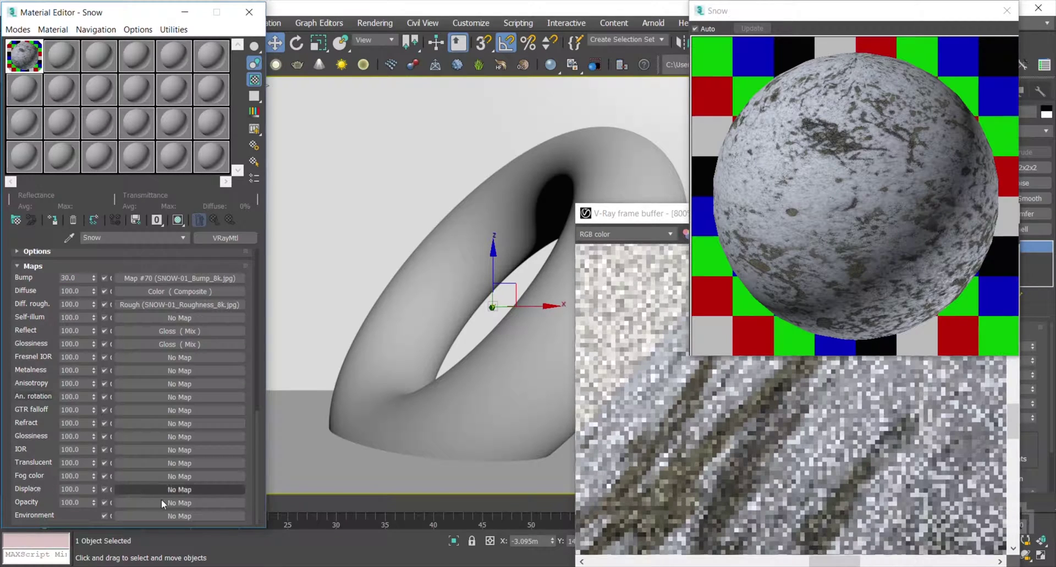
Review the 8k Depth and Normal textures in the folder and assign a Mix map to the Snow material's displacement slot
key(alt+Tab)
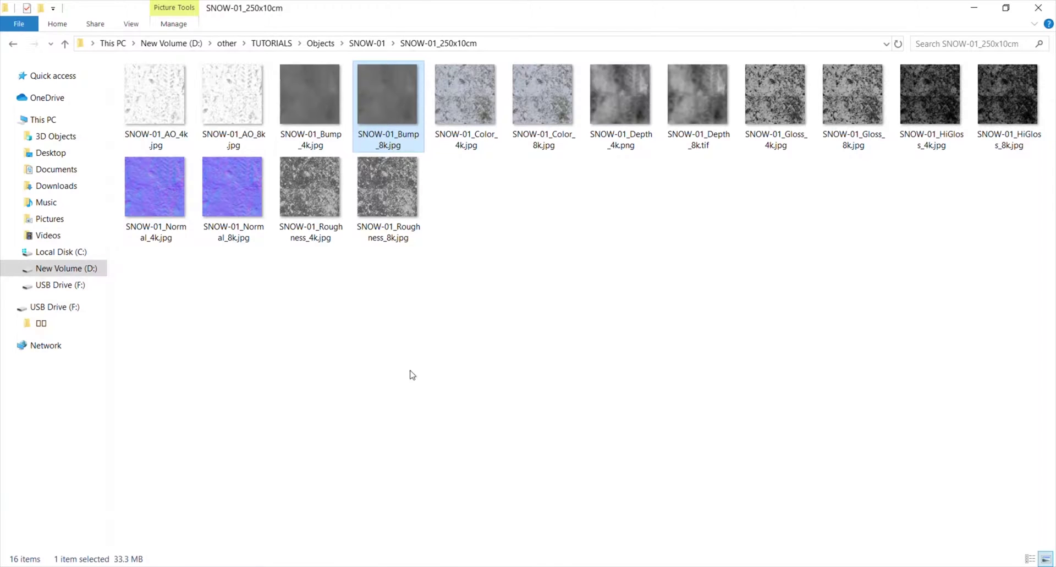
click(693, 115)
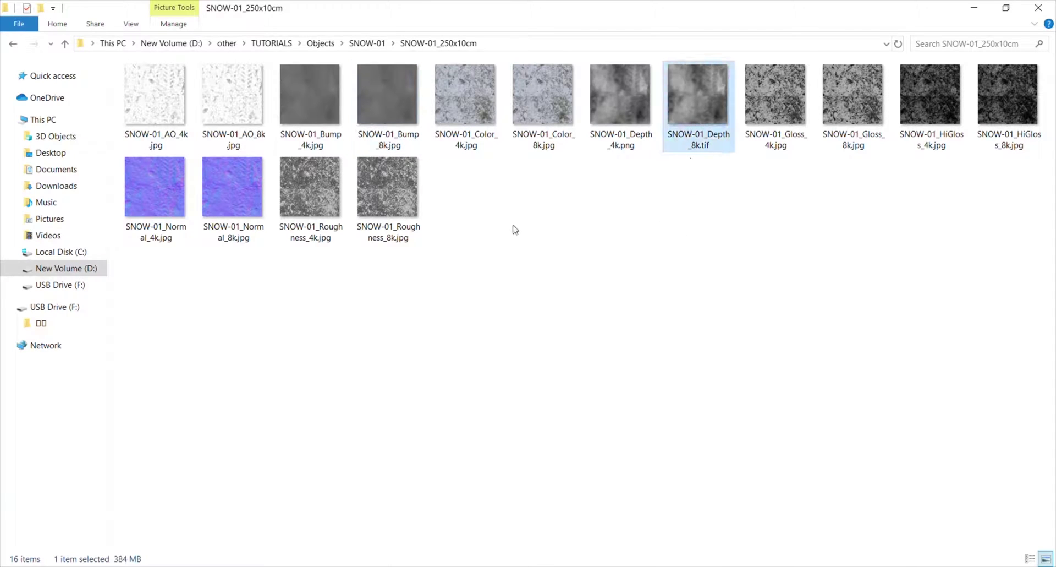
ctrl+click(234, 237)
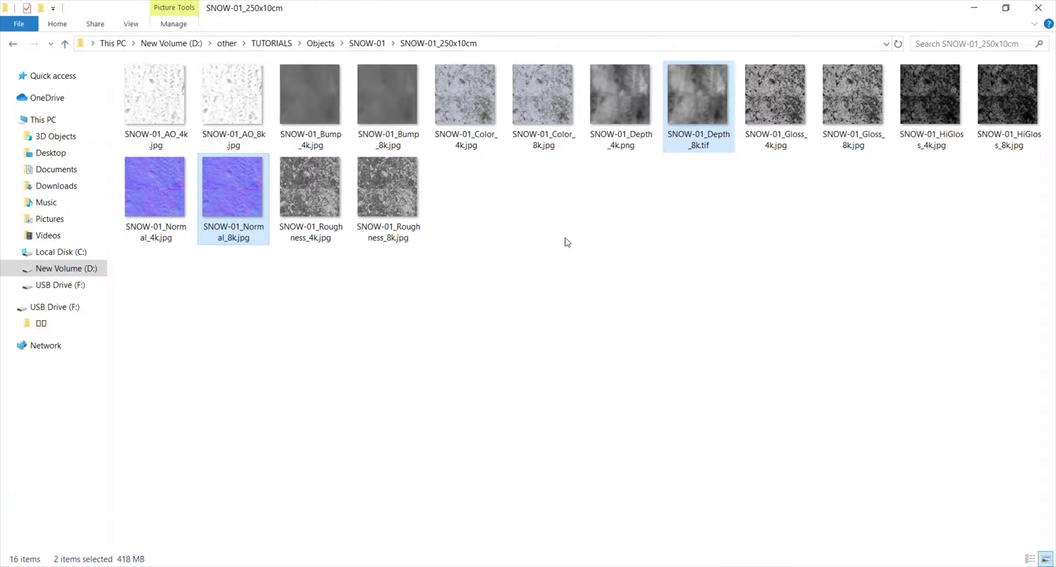
click(689, 204)
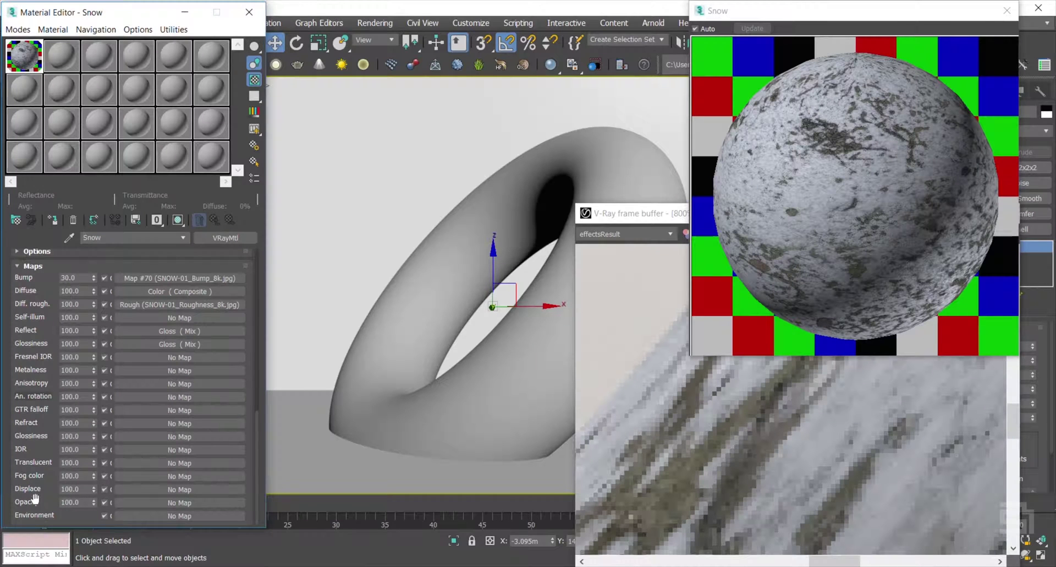
click(157, 488)
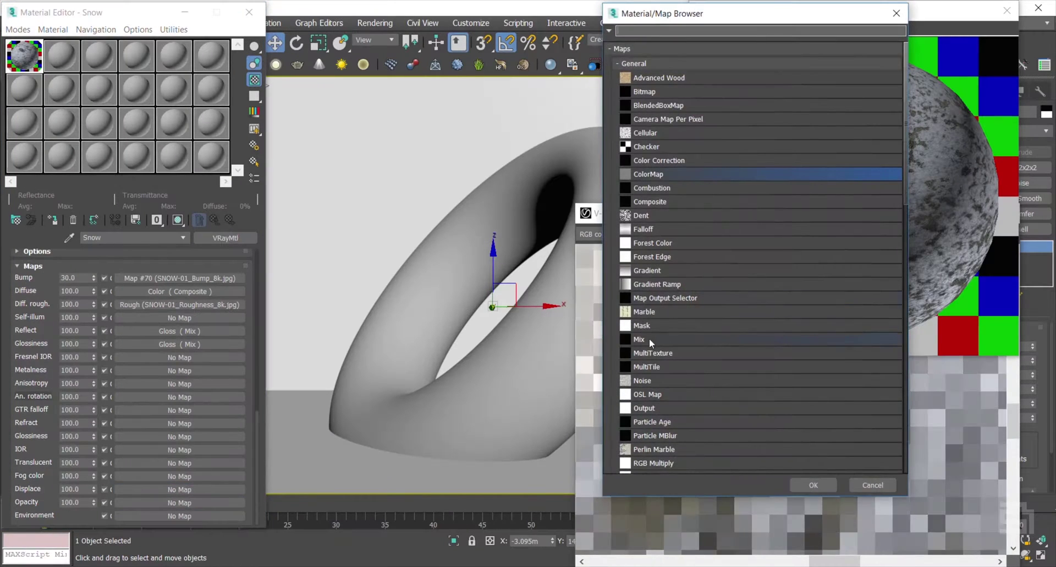
double_click(649, 339)
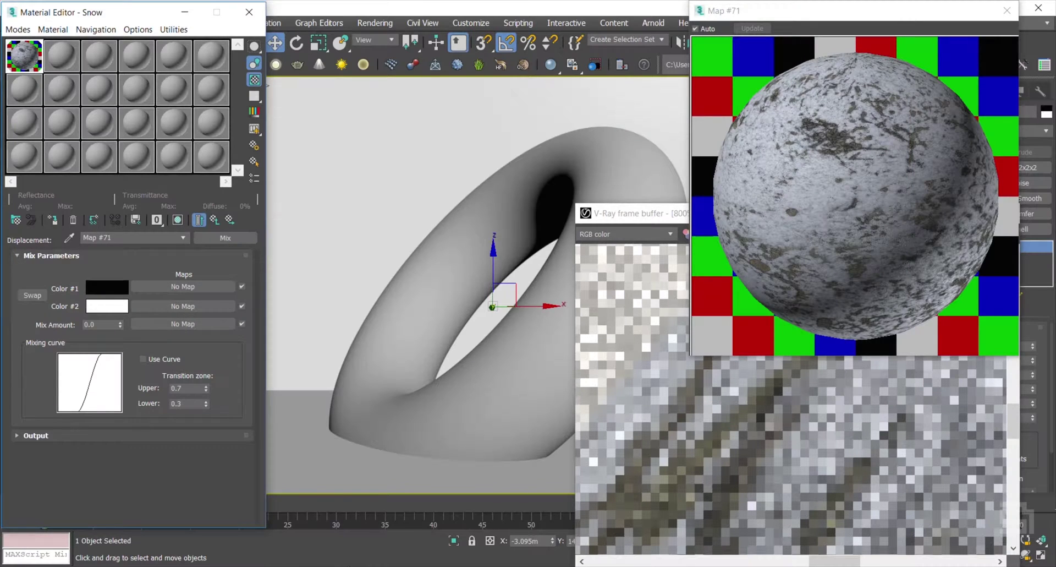
Load SNOW-01_Normal_8k.jpg into Color #1 and SNOW-01_Depth_8k.tif into Color #2 of the displacement Mix map
click(357, 565)
drag(243, 205, 187, 286)
click(357, 565)
drag(695, 127, 187, 310)
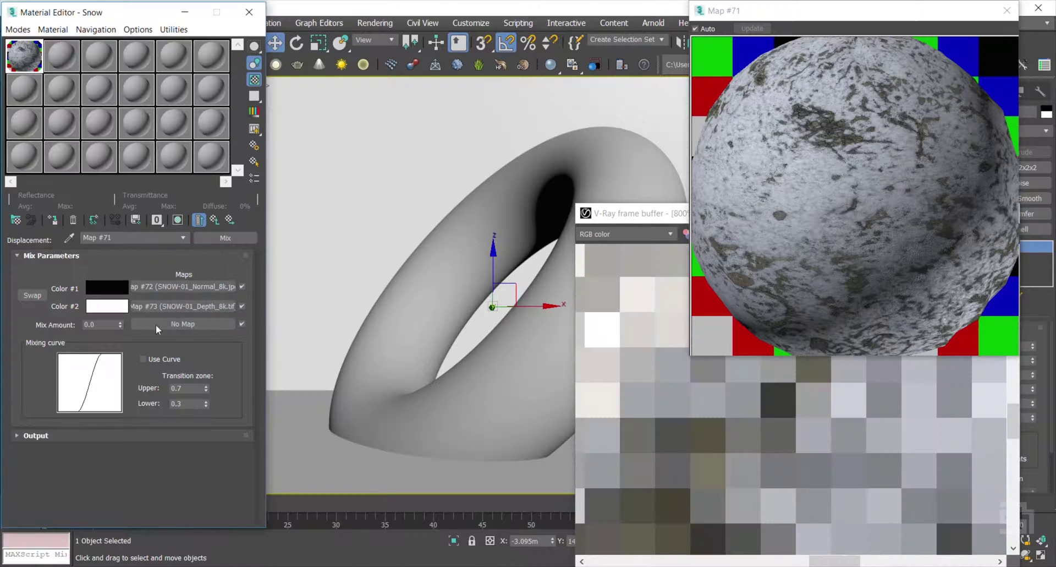
Set the displacement Mix amount to 60 and return to the Snow material's list of maps
double_click(100, 324)
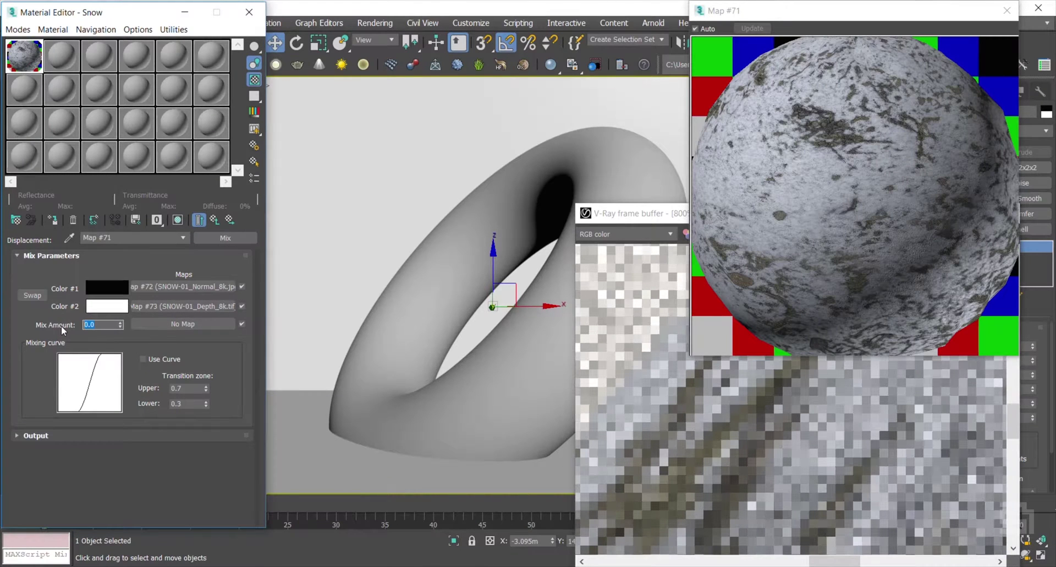
text(60)
key(Return)
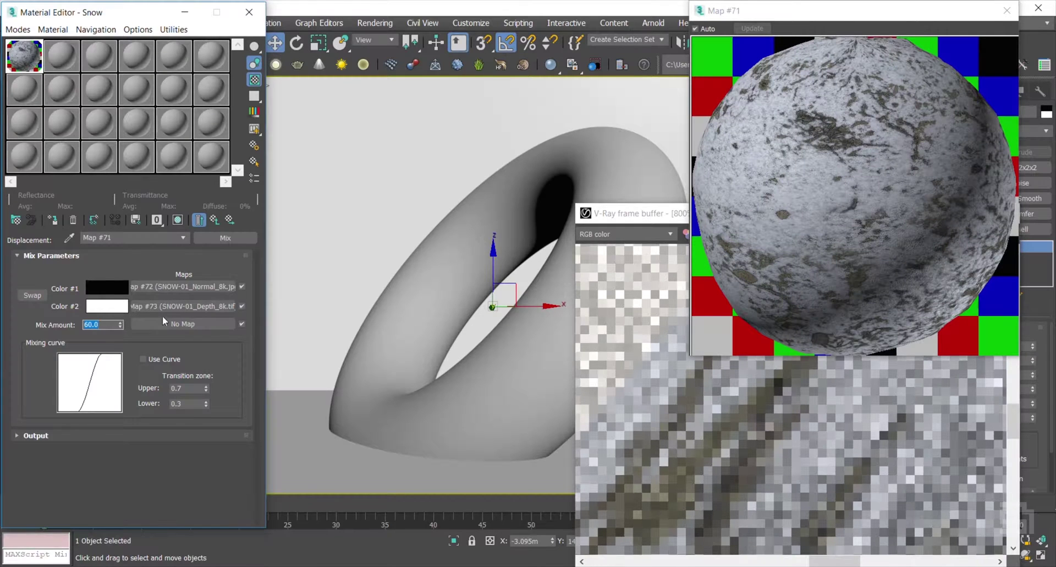
click(55, 319)
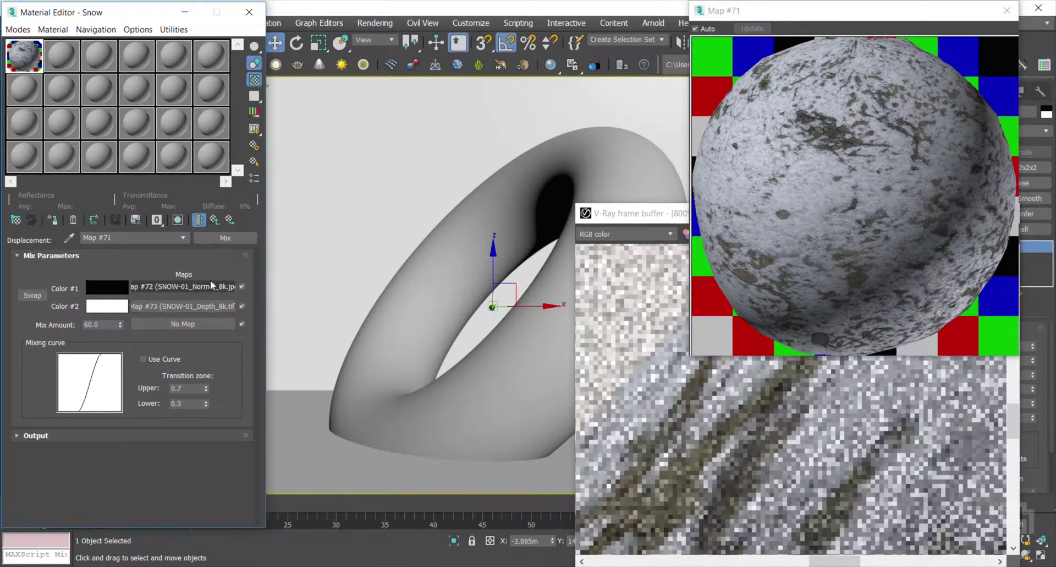
click(214, 220)
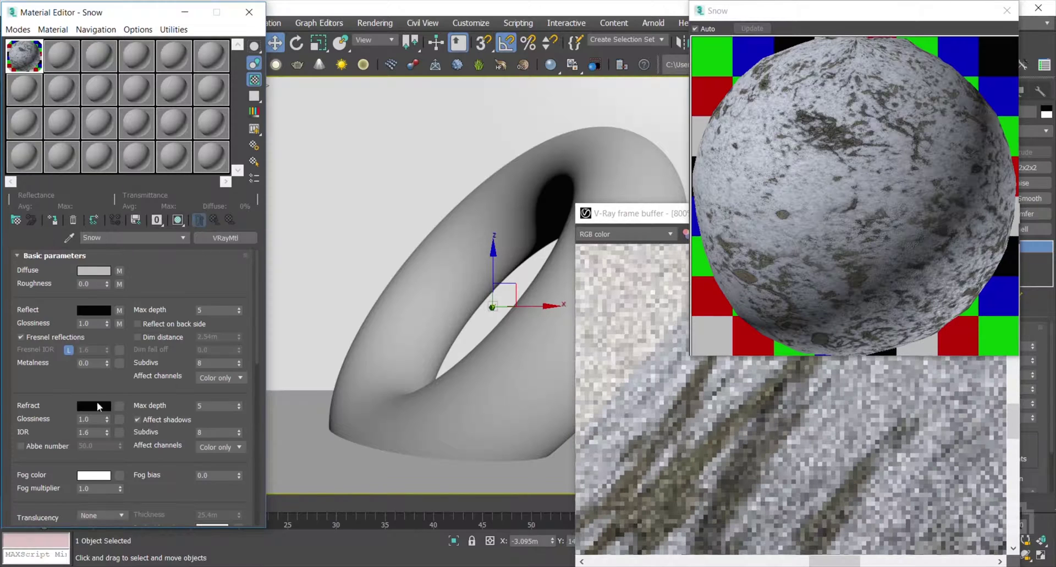
scroll(37, 408, down, 10)
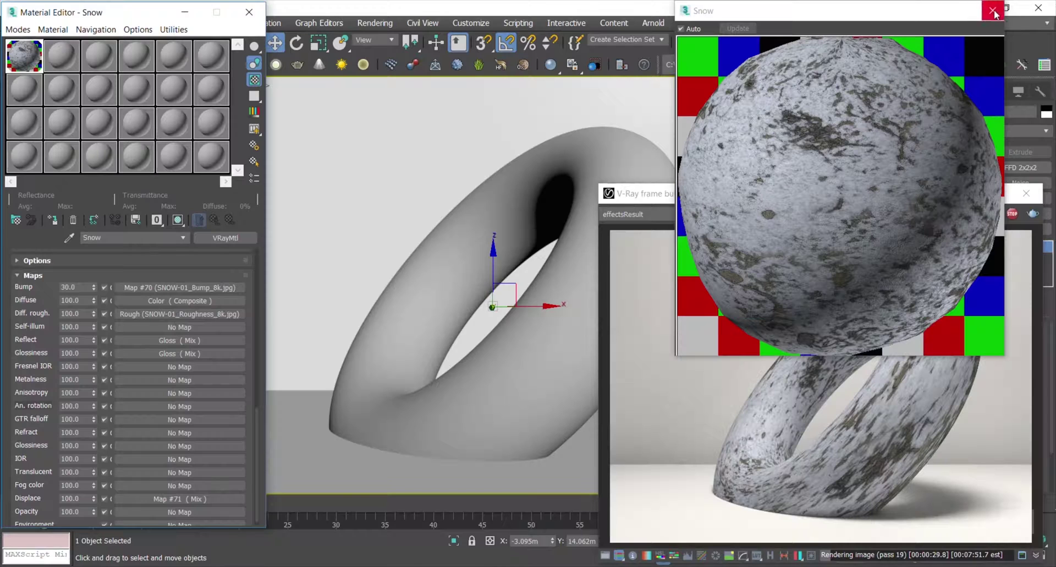
Convert the Snow material to a VRayBlendMtl, keeping the old material as sub-material, and enable the checkered sample background
click(220, 239)
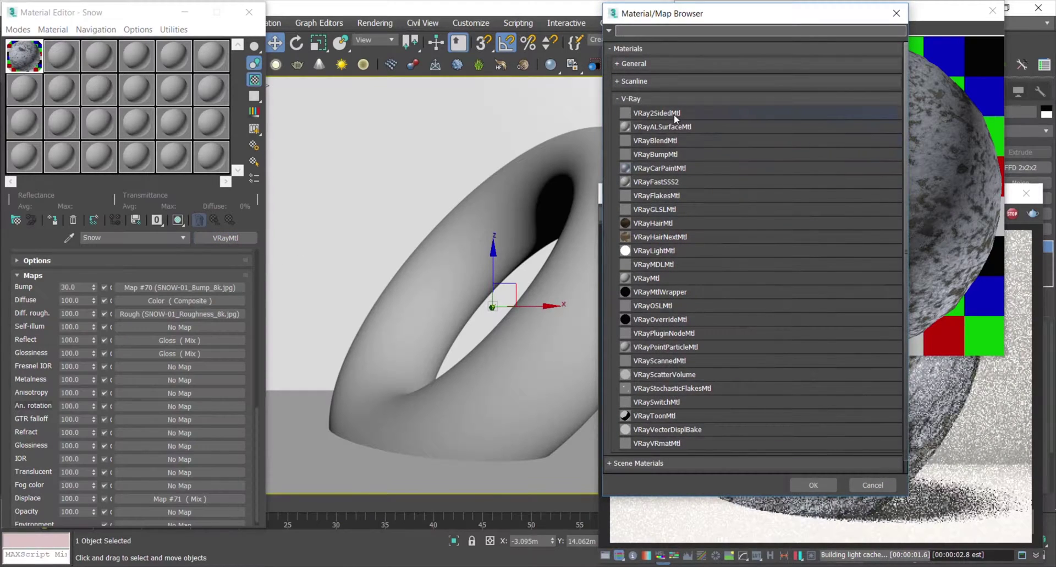
double_click(666, 142)
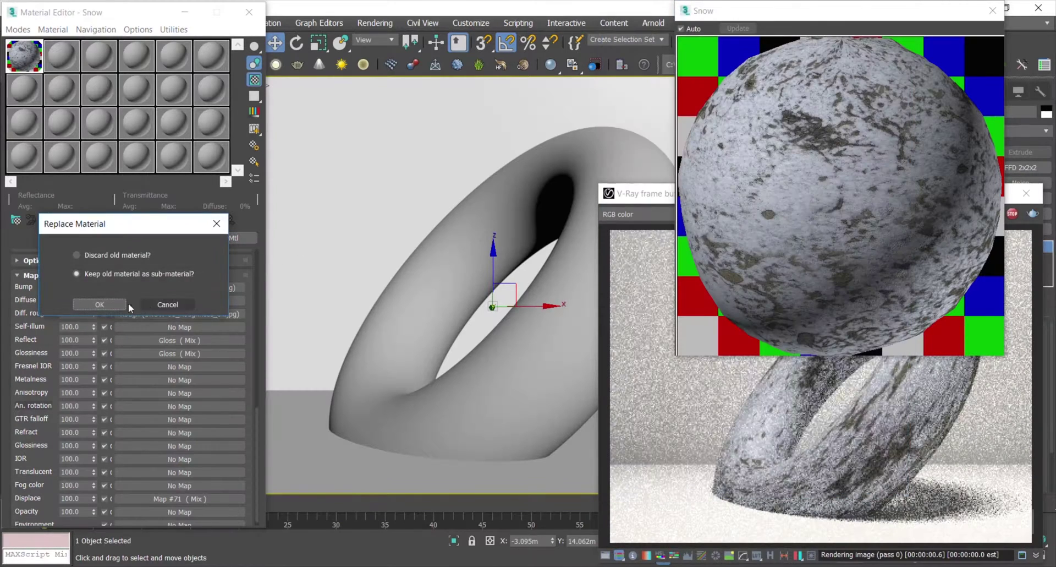
click(108, 305)
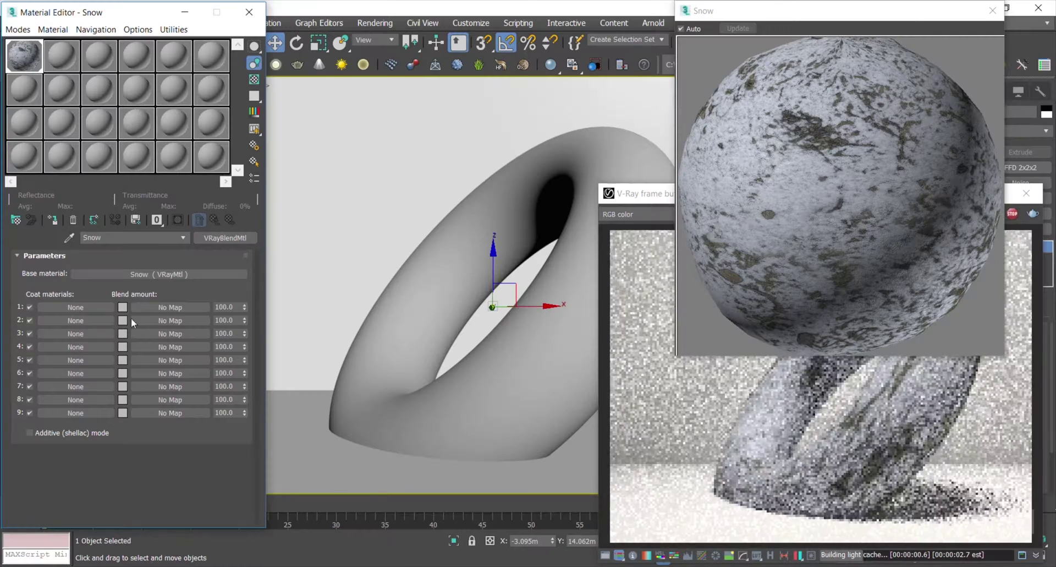
click(258, 81)
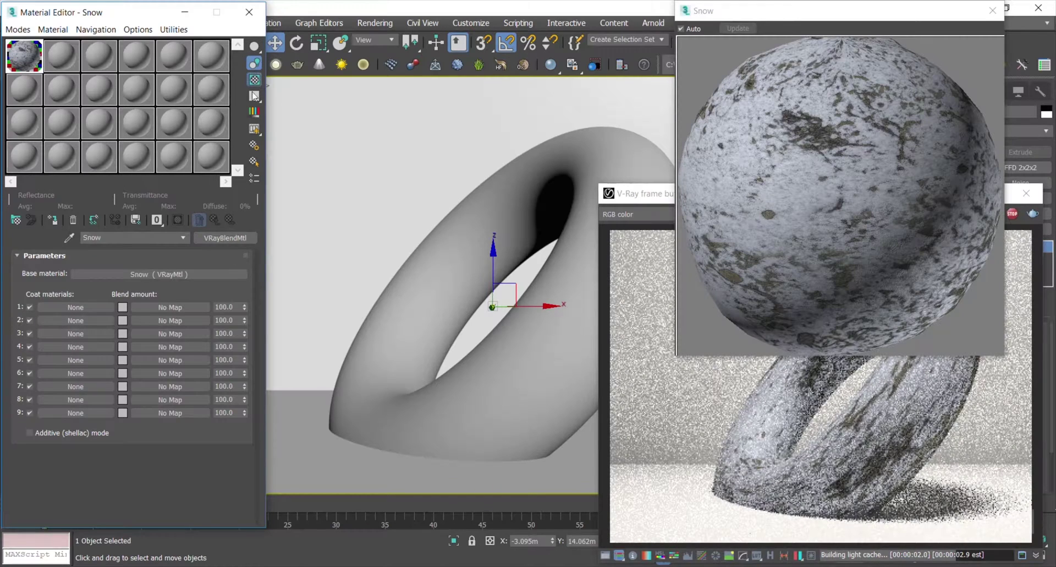
Rename the blend's base material as Snow Base and return to the blend material
click(109, 274)
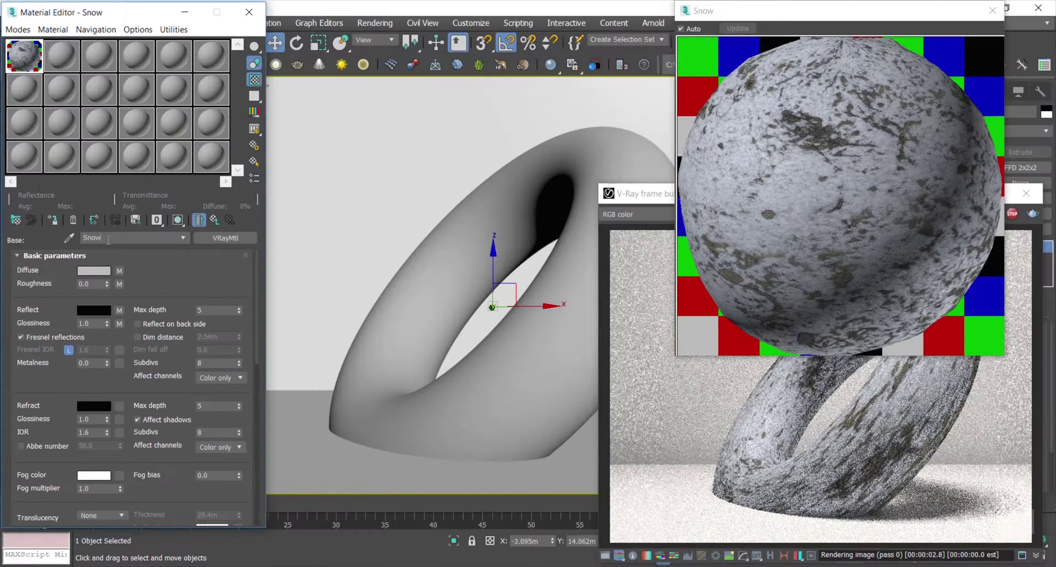
text(Base)
click(219, 219)
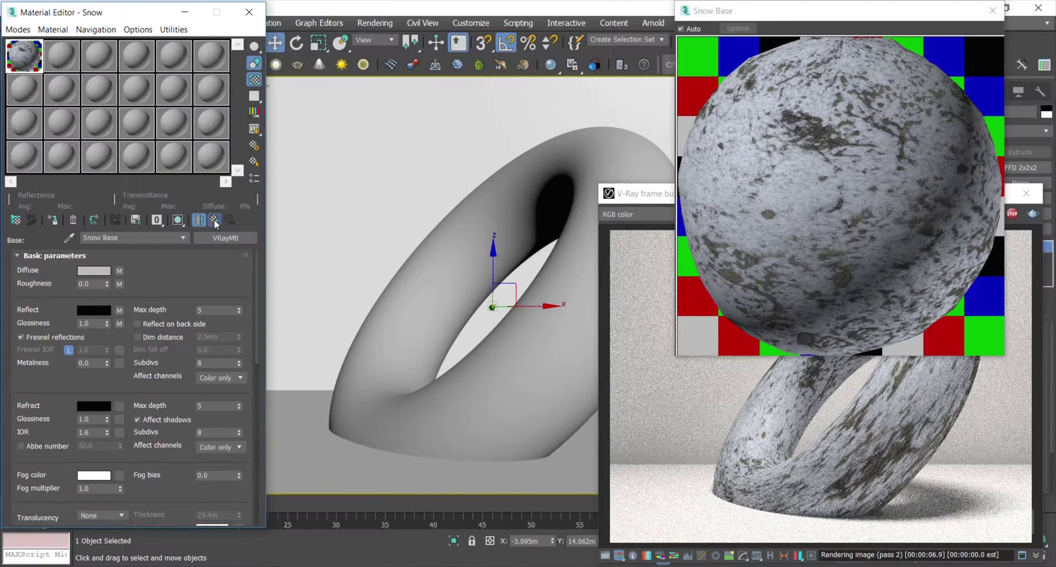
Add a VRayMtl as the first coat material, name it Snow - Steps, and return to the blend material
click(87, 306)
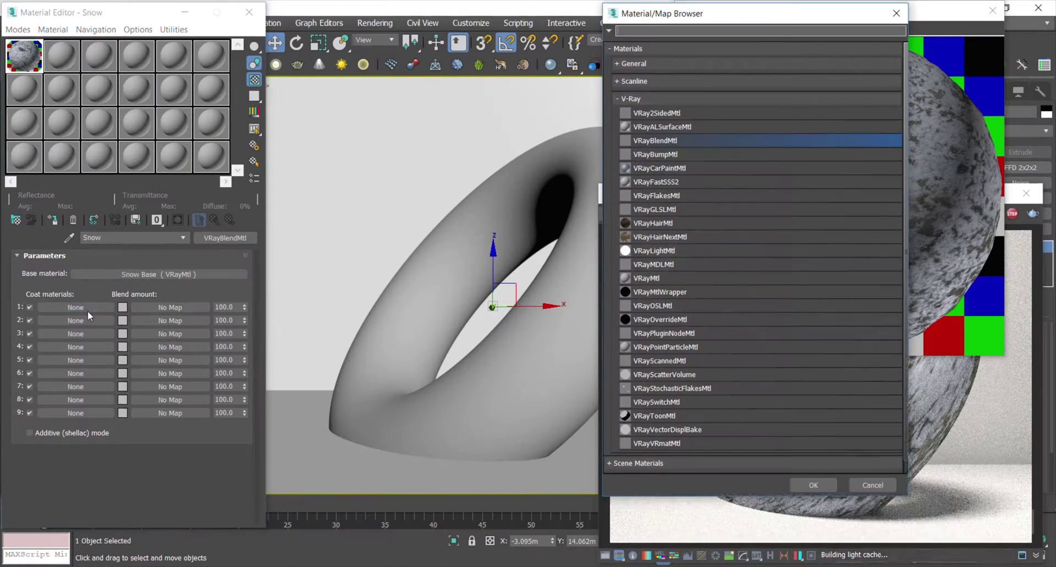
double_click(645, 277)
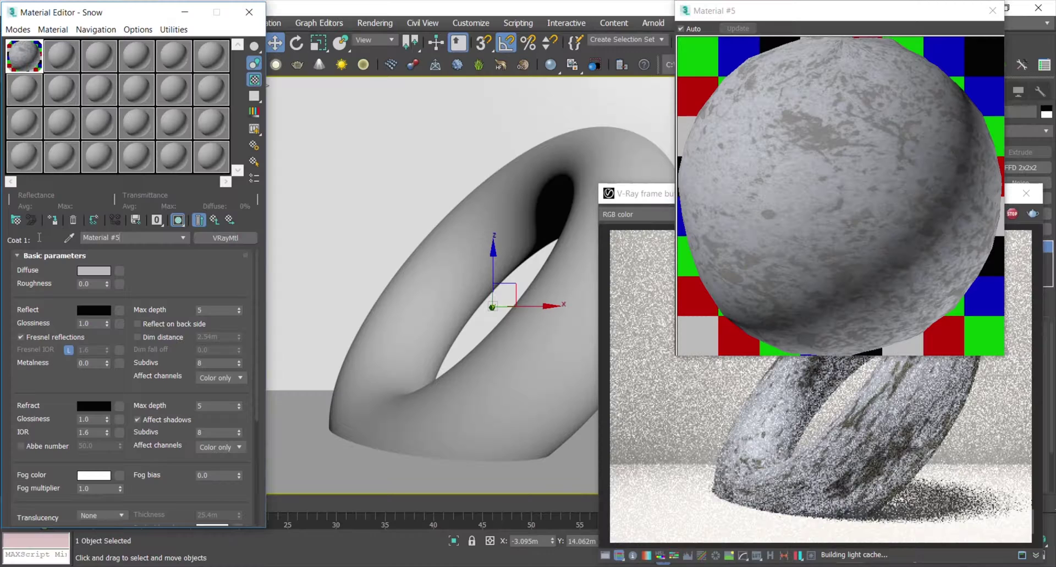
triple_click(113, 237)
text(S)
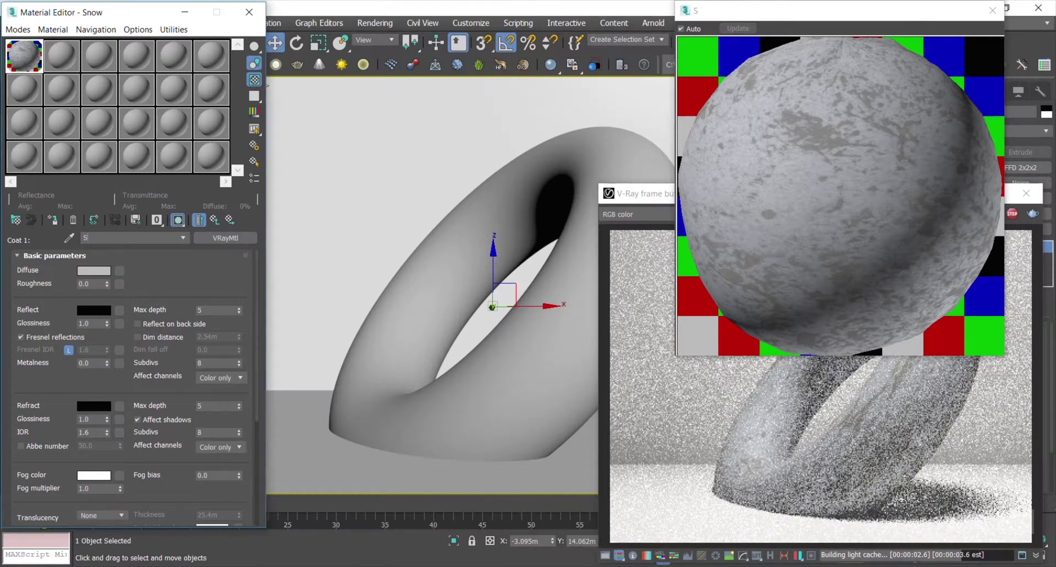
text(teps)
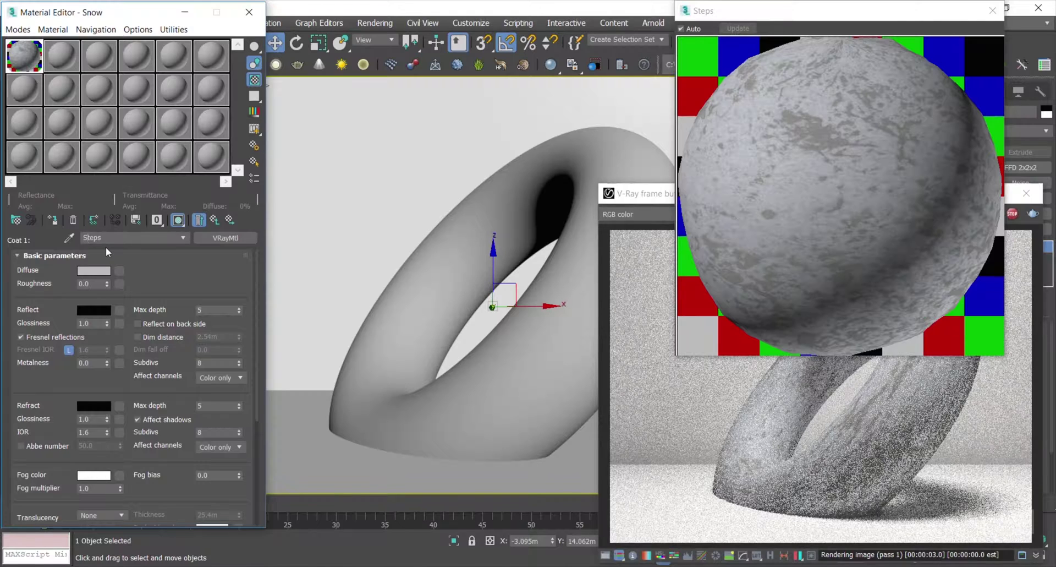
text(Snow -)
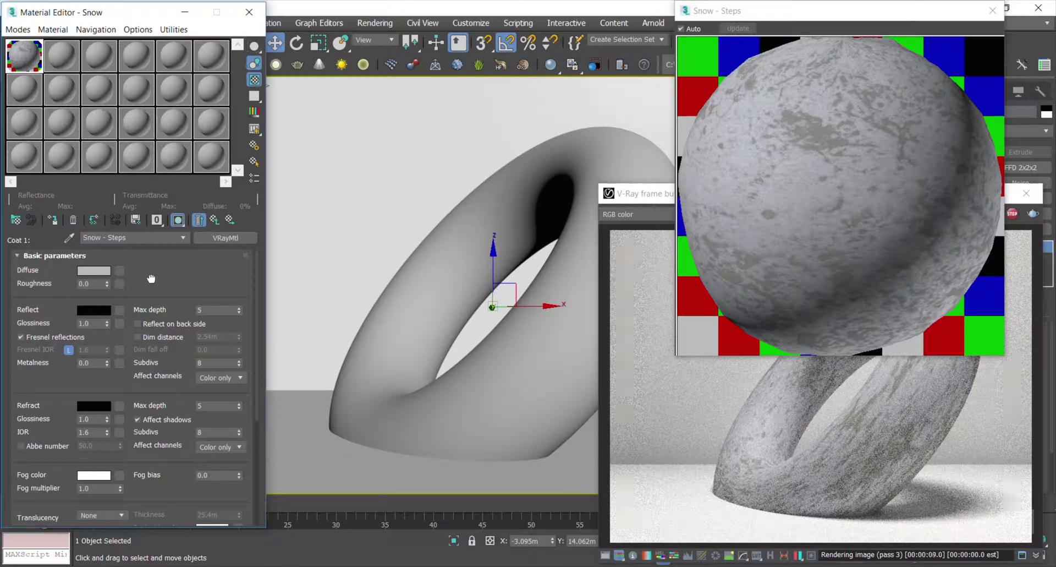
click(213, 220)
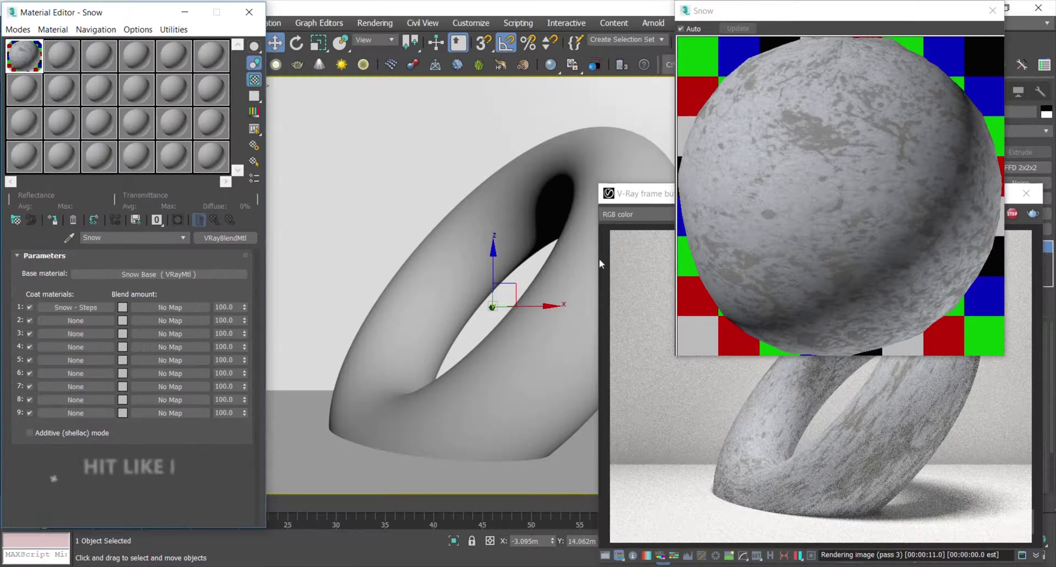
Set the blend amount color of the first coat material, Snow - Steps, to pure white (255)
click(122, 307)
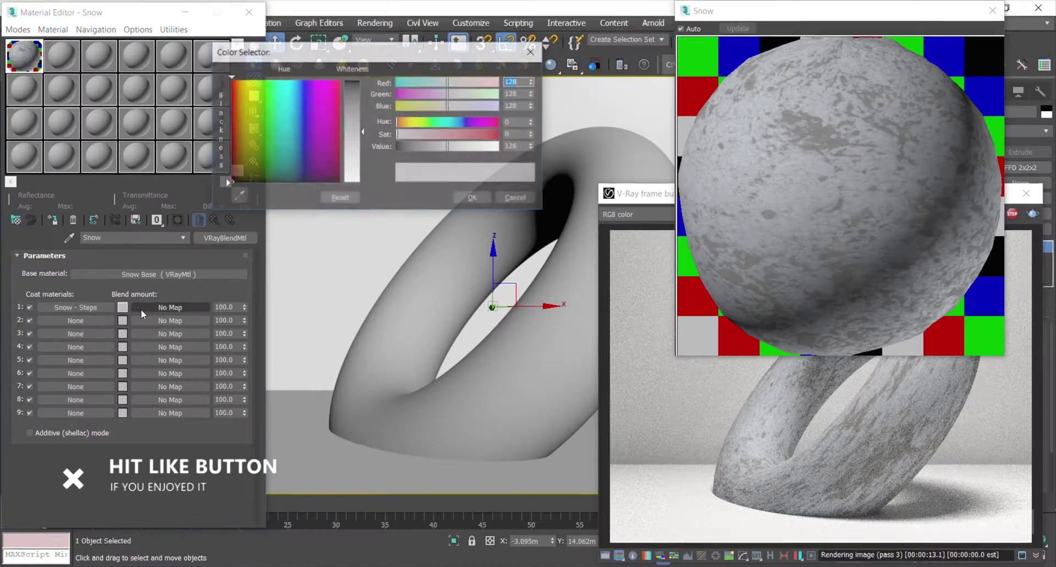
drag(366, 131, 365, 79)
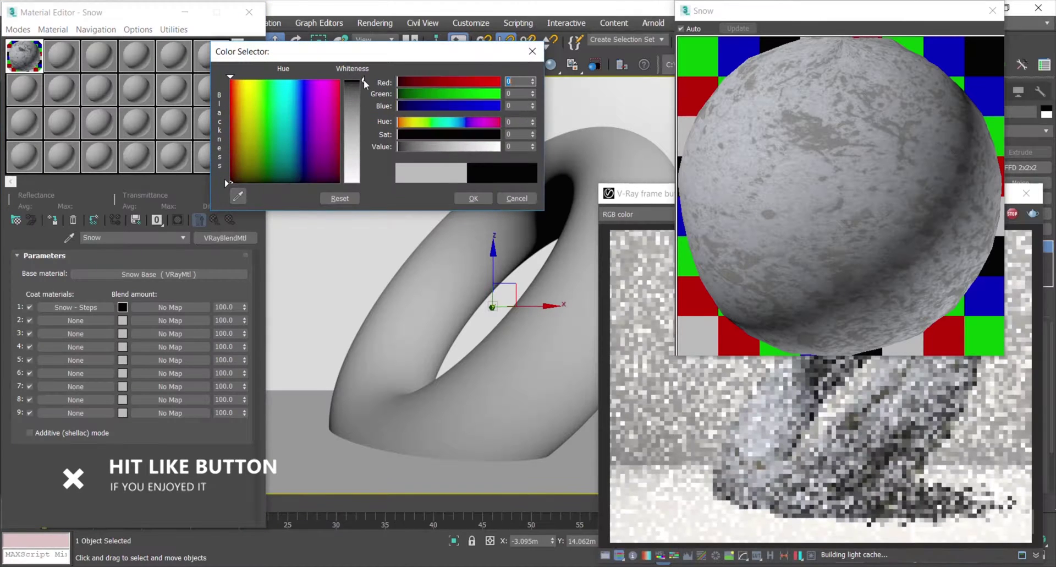
drag(363, 144, 363, 184)
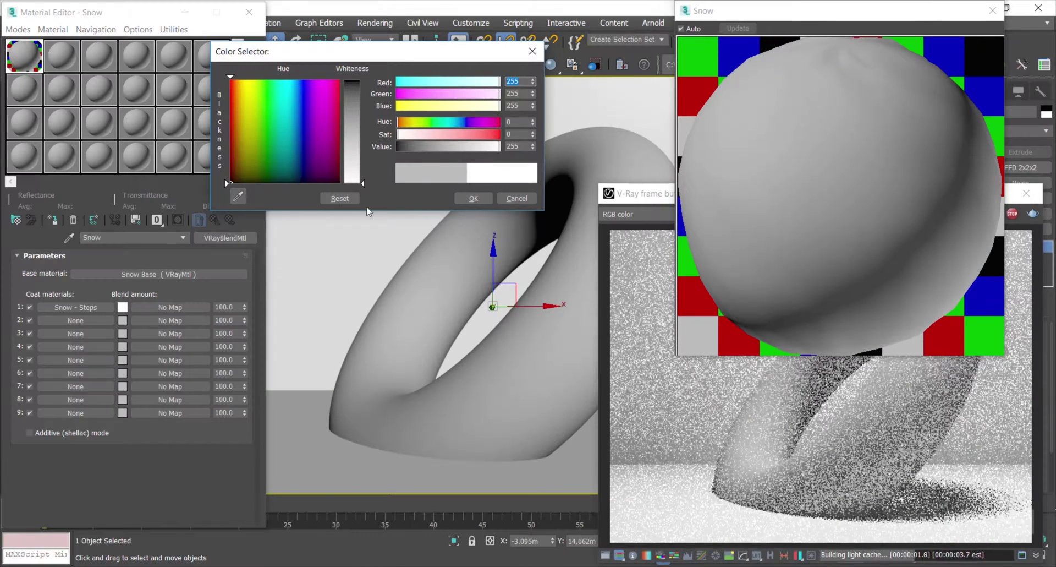
click(464, 197)
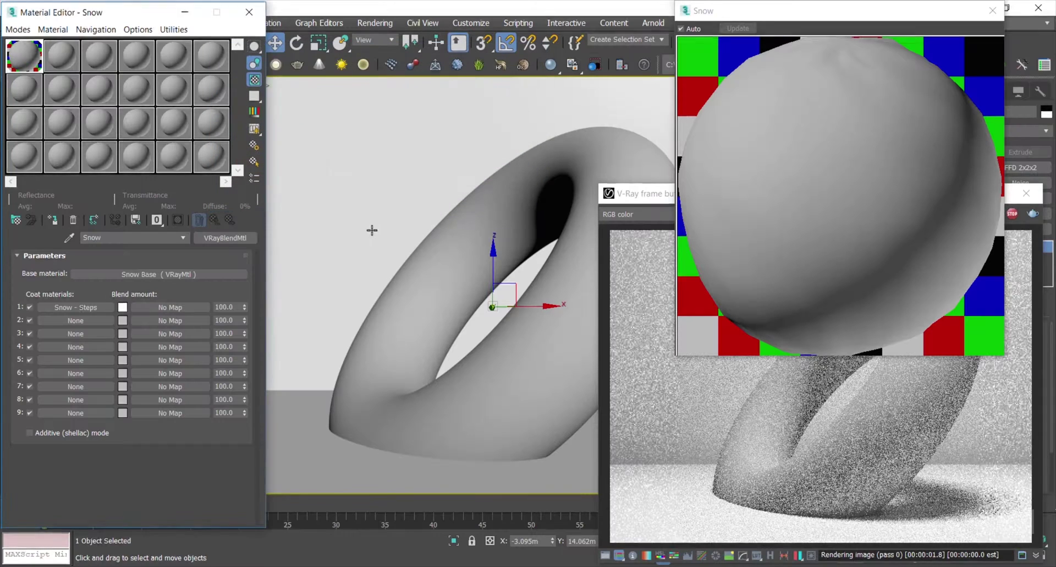
Open the Snow - Steps coat material and assign SNOW-02_Color_8k.jpg as its diffuse map
click(103, 306)
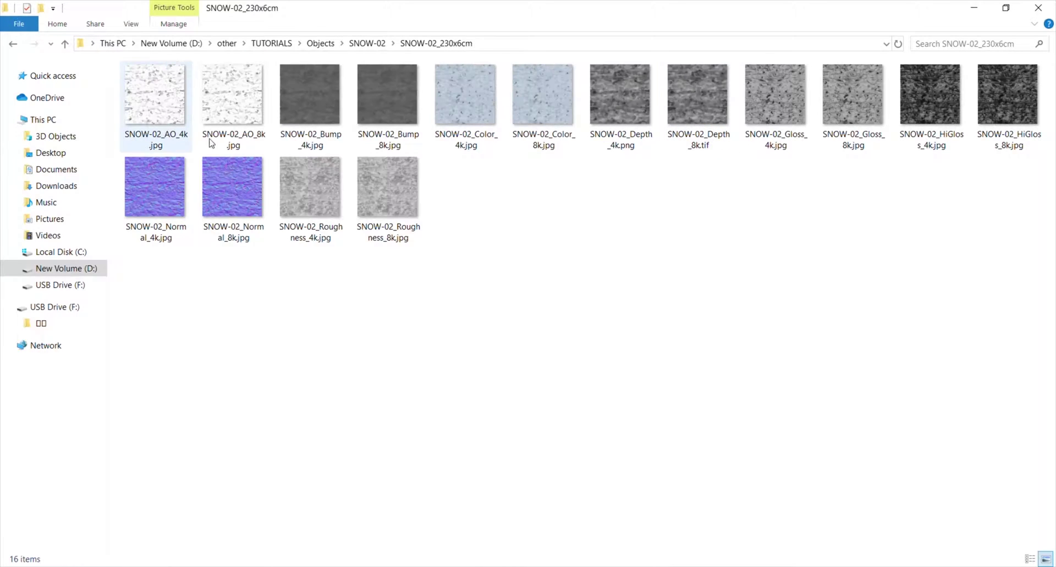
drag(541, 98, 120, 270)
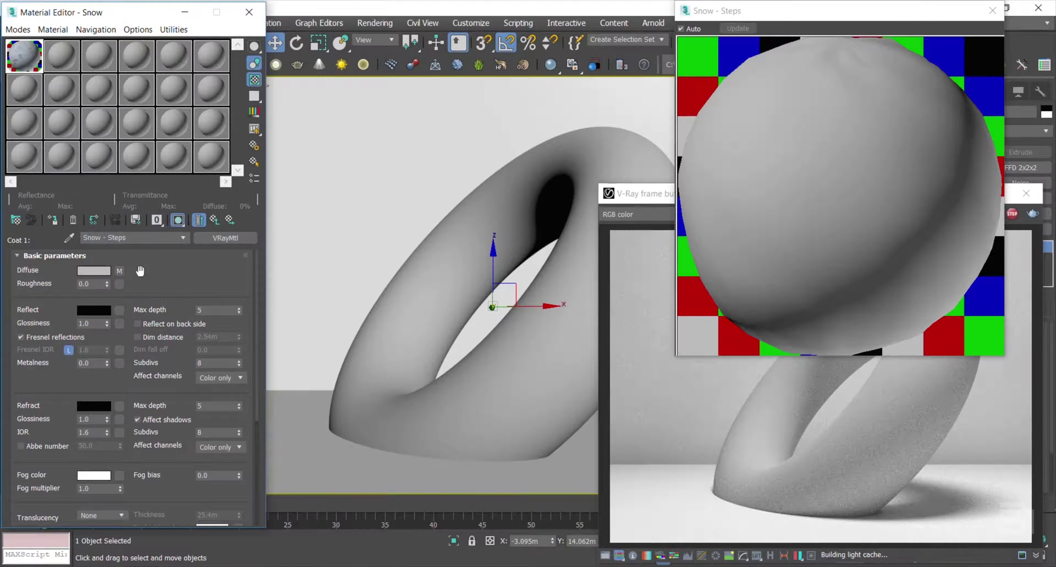
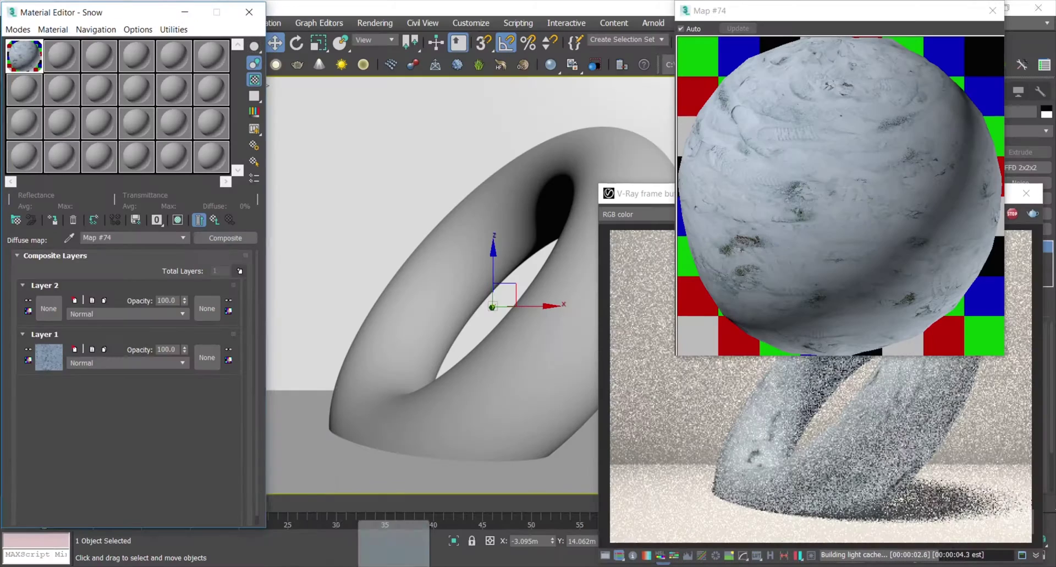
Set the AO layer of the diffuse Composite map to Multiply with 75 opacity and return to the Snow - Steps material
click(160, 313)
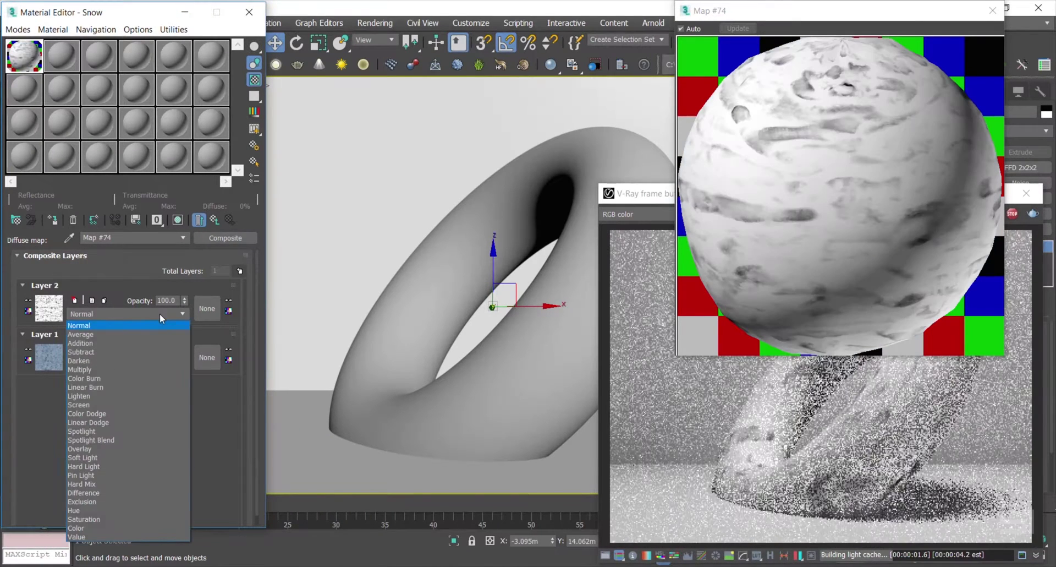
click(100, 366)
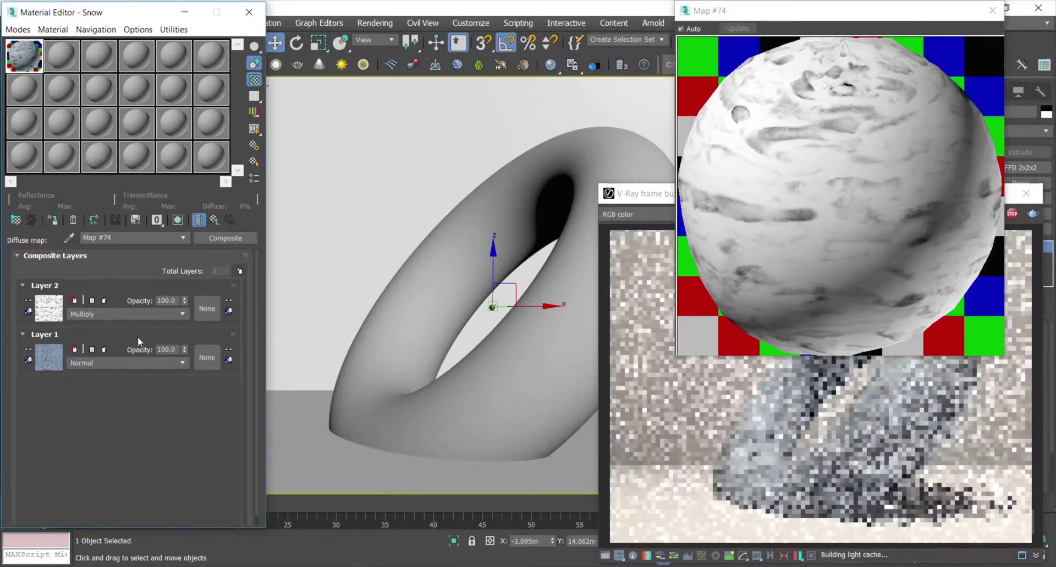
double_click(174, 301)
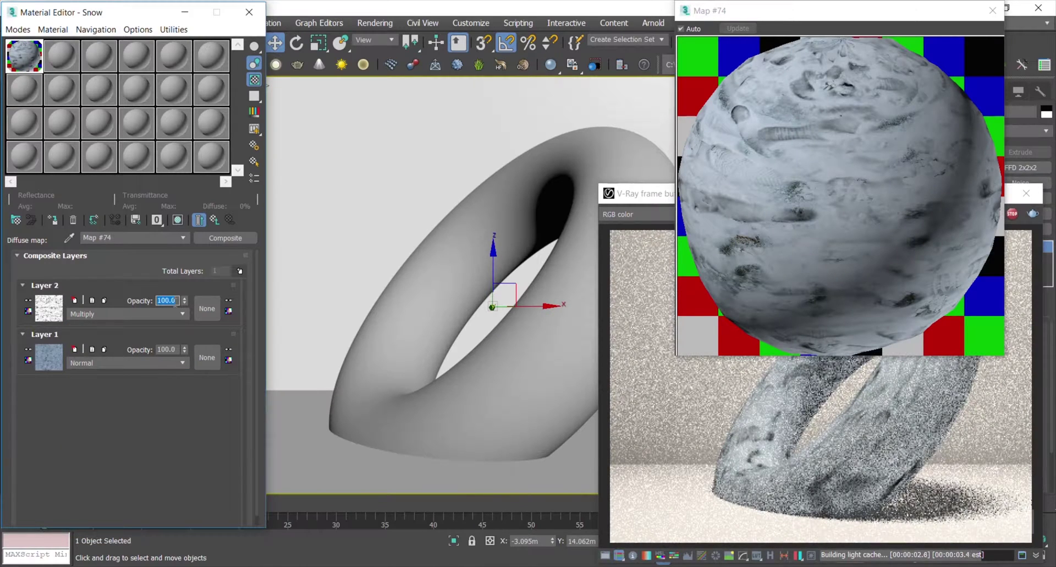
text(75)
key(Return)
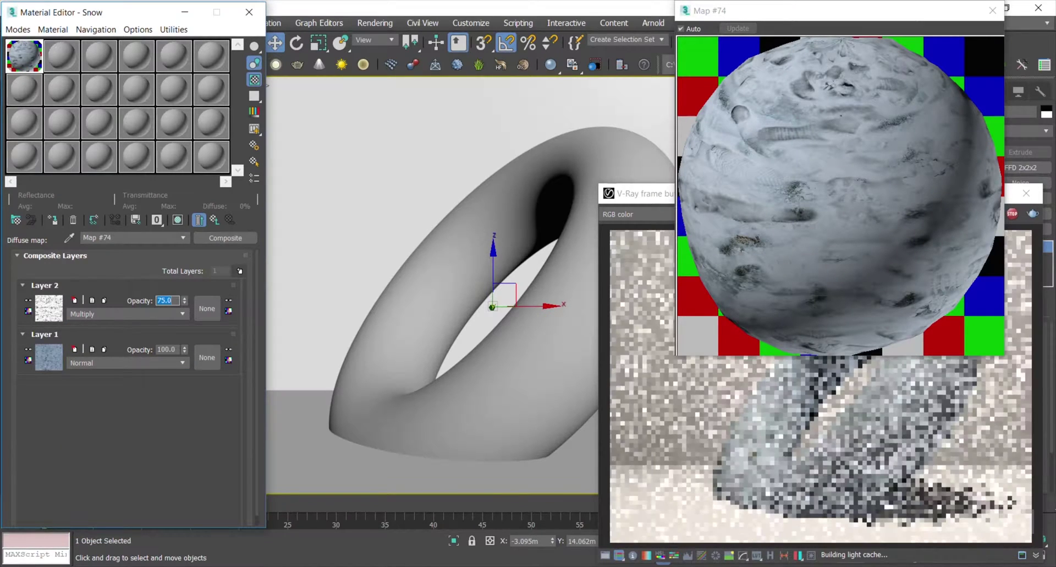
click(215, 220)
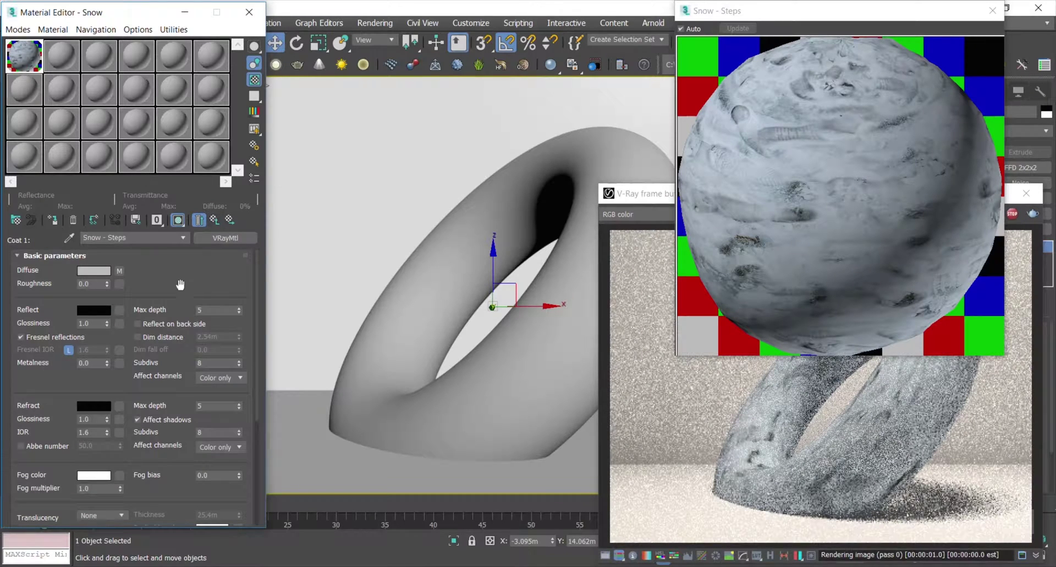
Assign SNOW-02_Roughness_8k.jpg to the diffuse roughness of Snow - Steps
scroll(162, 298, down, 1)
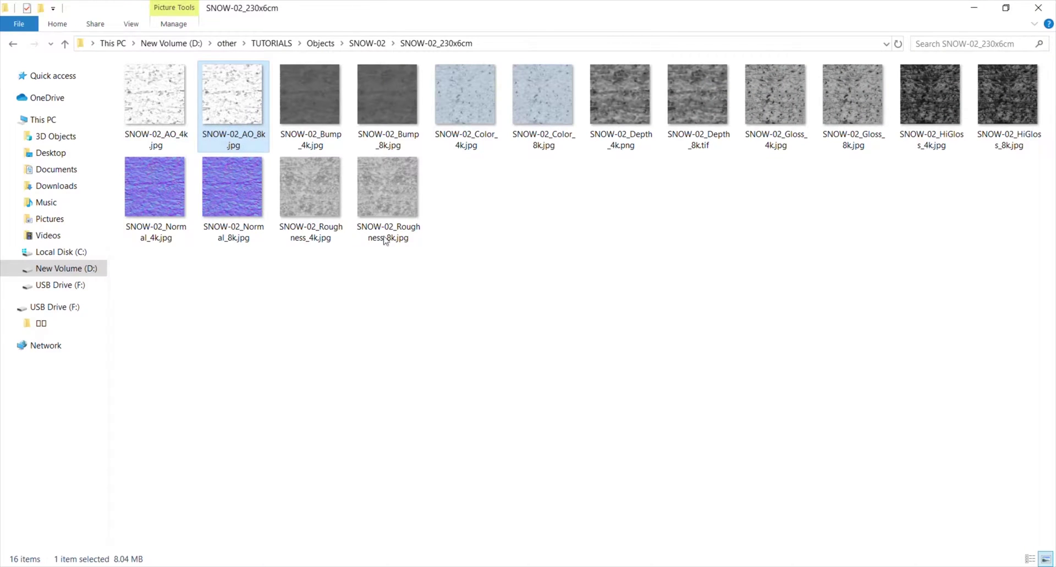
click(385, 241)
drag(387, 199, 175, 286)
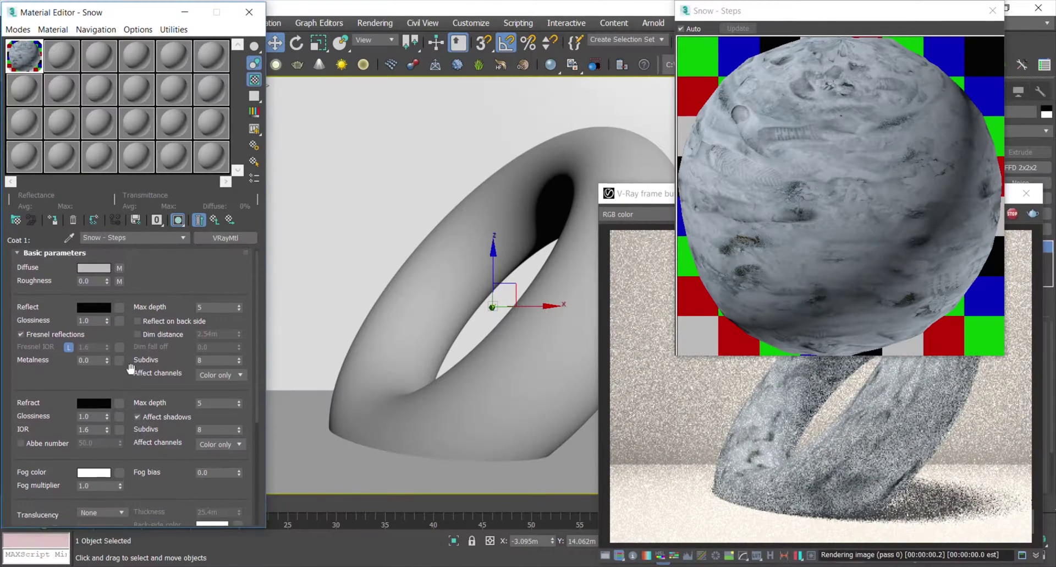
Add a Mix map to the reflection of Snow - Steps, with SNOW-02_Gloss_8k.jpg as Color #1 and SNOW-02_HiGloss_8k.jpg as Color #2
click(119, 320)
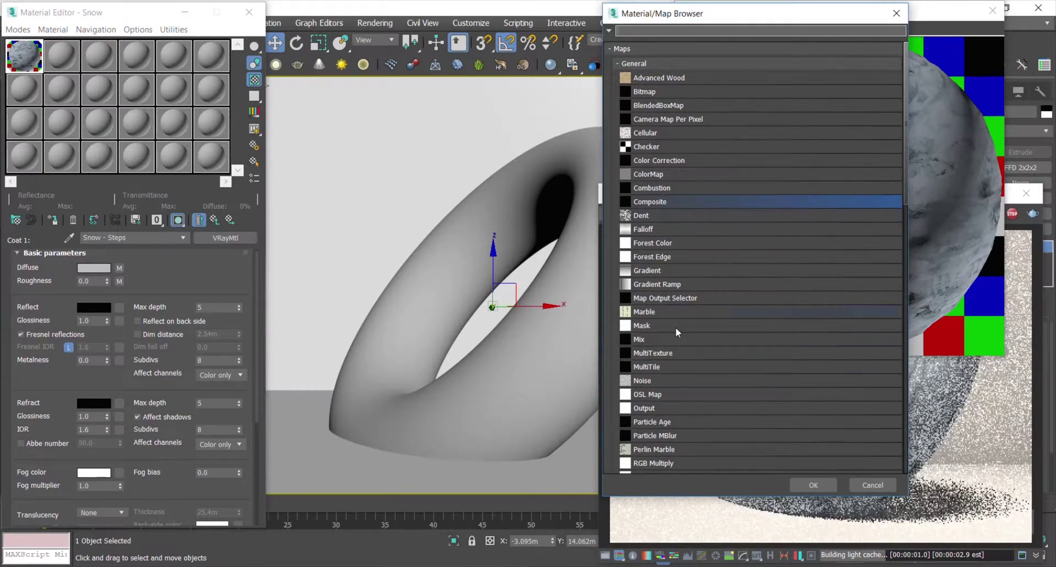
double_click(654, 340)
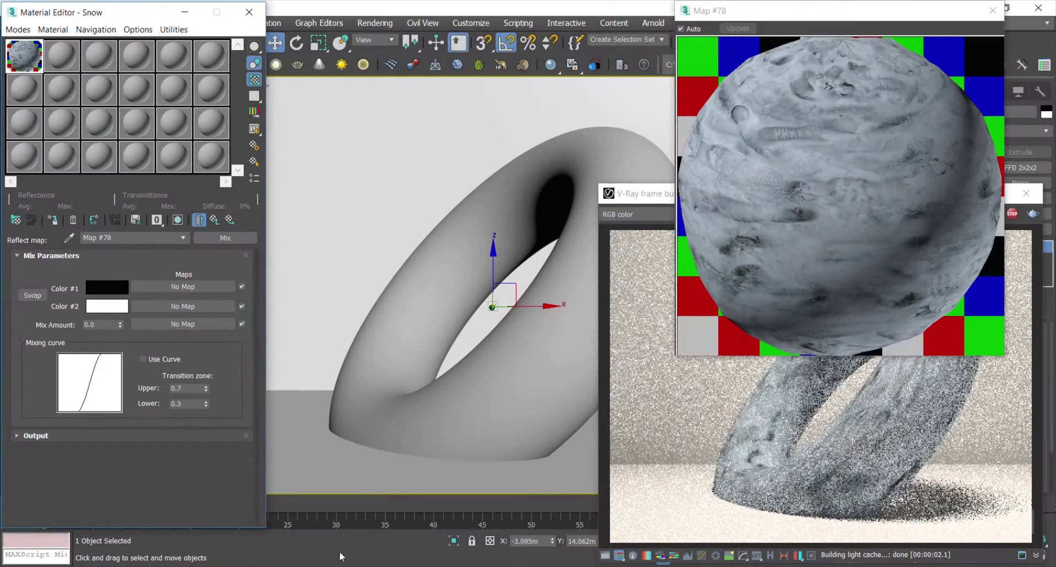
click(369, 560)
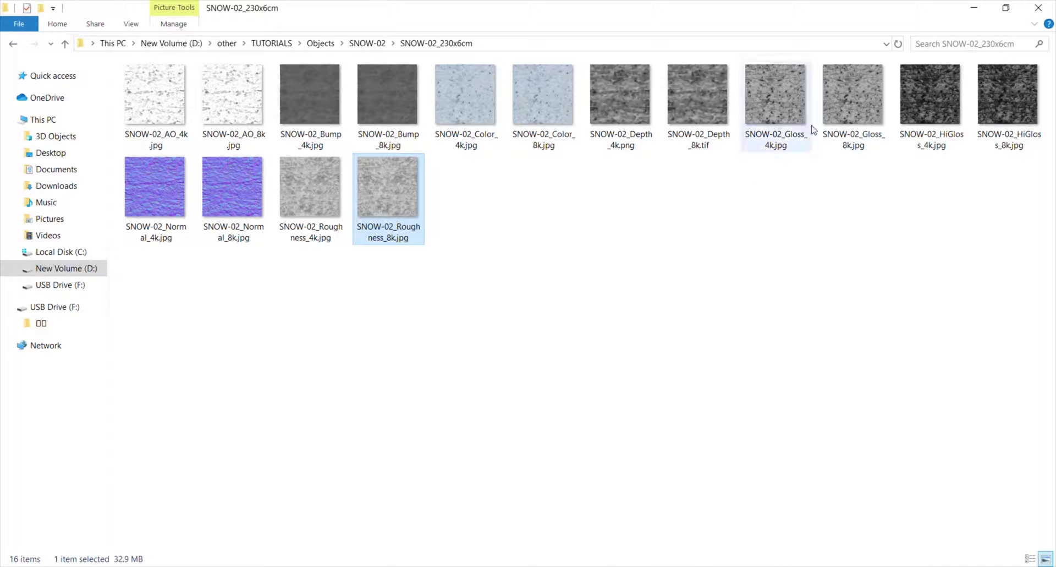
drag(853, 97, 232, 302)
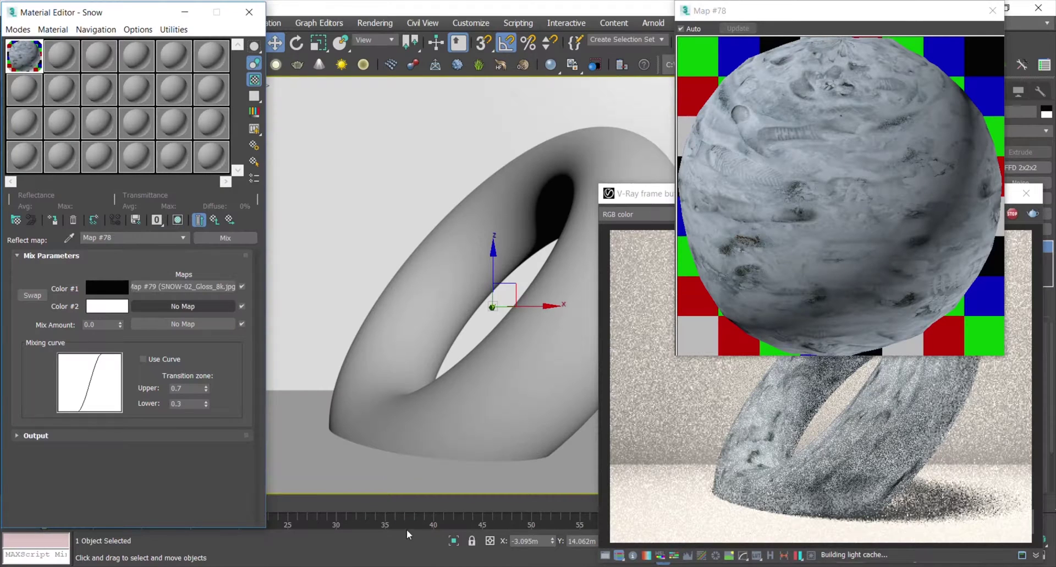
key(alt+Tab)
drag(994, 102, 190, 304)
Set the reflection Mix amount to 50 and return to the Snow - Steps material
double_click(97, 325)
text(50)
key(Return)
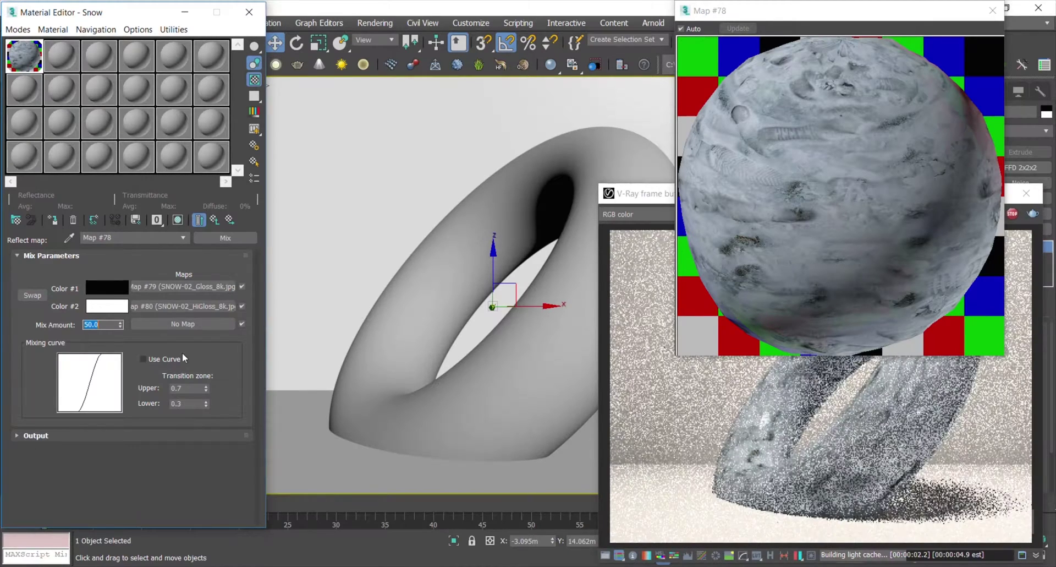
click(216, 354)
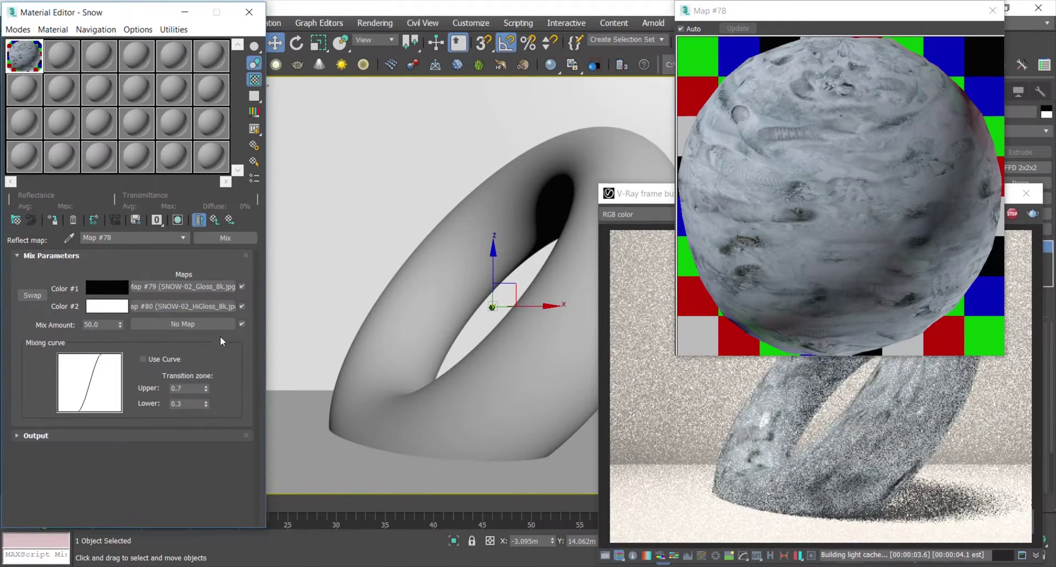
click(215, 220)
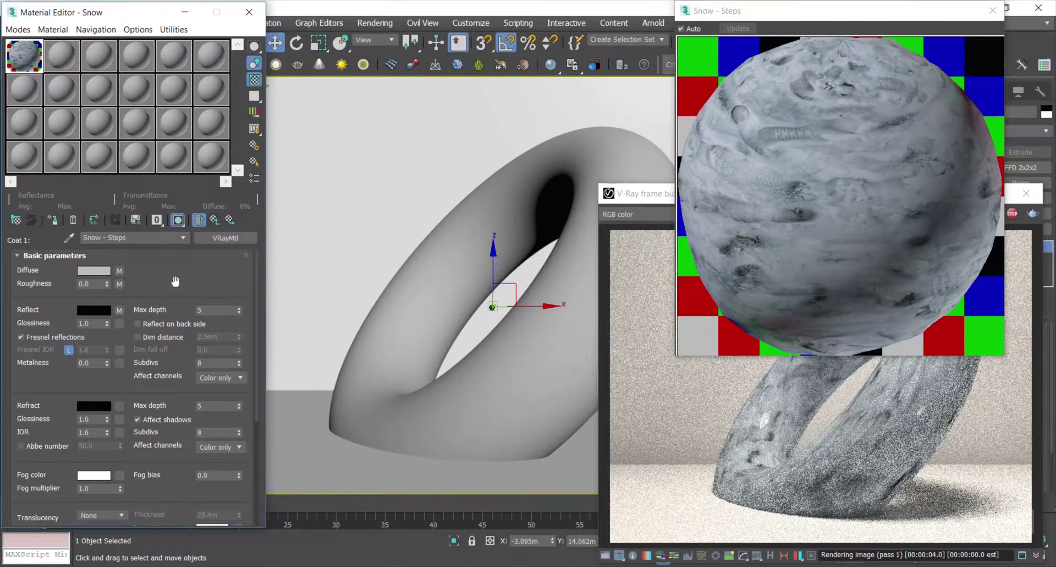
Copy the reflection Mix map to the reflection glossiness as an instance
scroll(150, 290, down, 1)
mouse_move(121, 297)
mouse_down()
mouse_move(129, 312)
mouse_move(120, 313)
mouse_up()
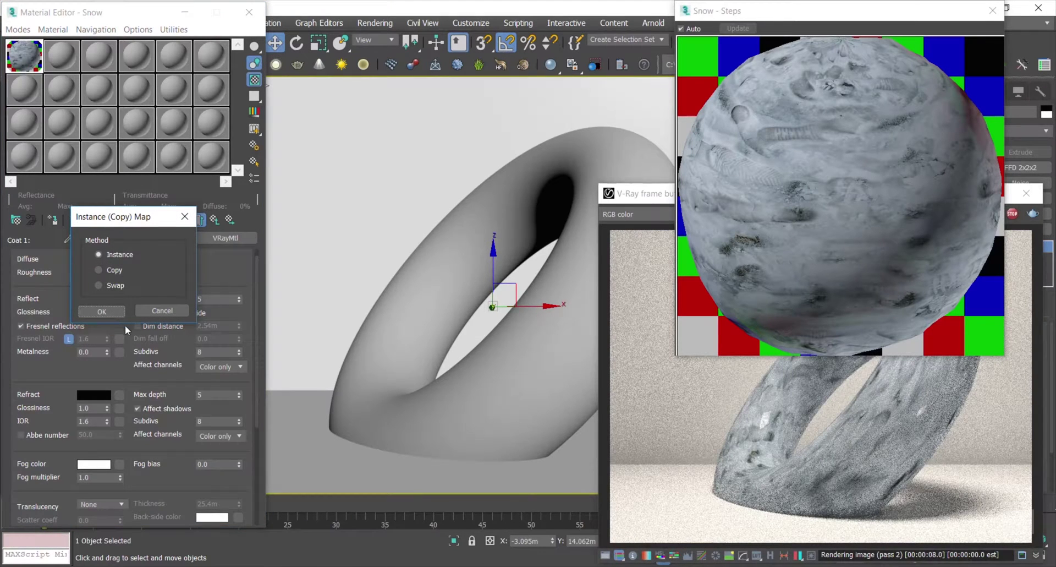
click(103, 312)
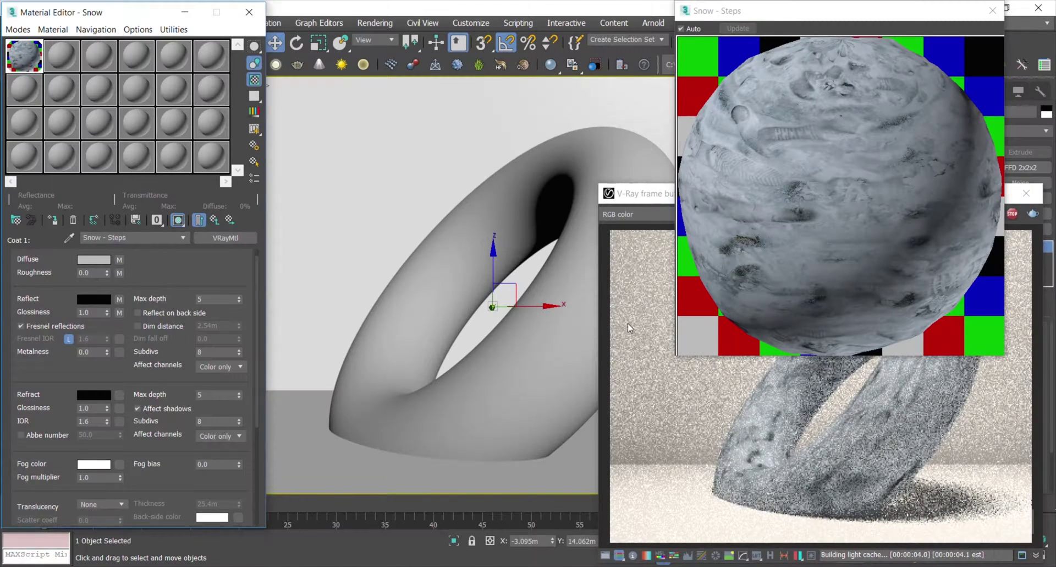
Expand the list of maps for Snow - Steps and assign SNOW-02_Bump_8k.jpg as its bump map
drag(43, 377, 38, 226)
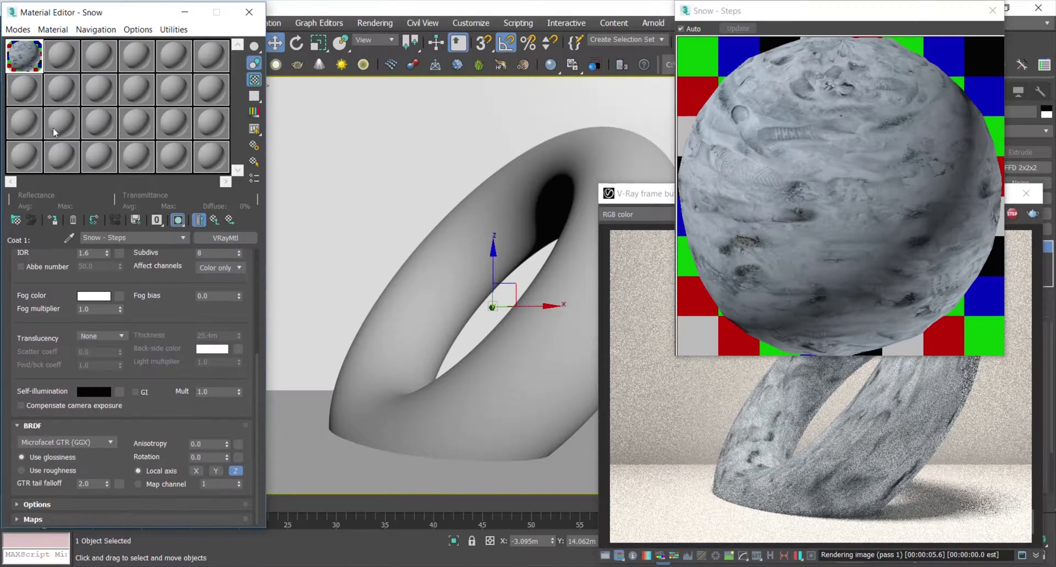
click(69, 517)
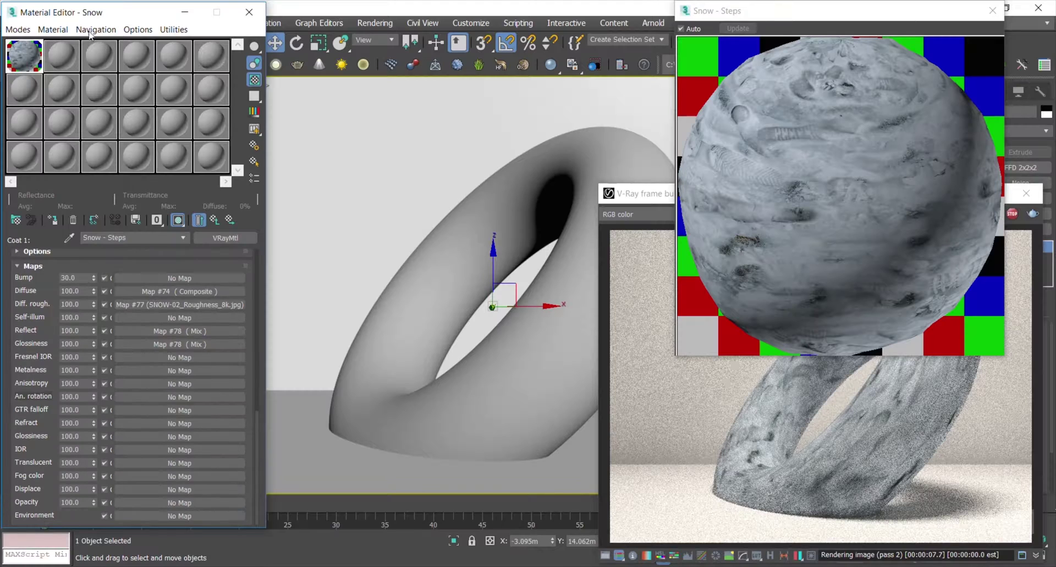
drag(92, 19, 95, 17)
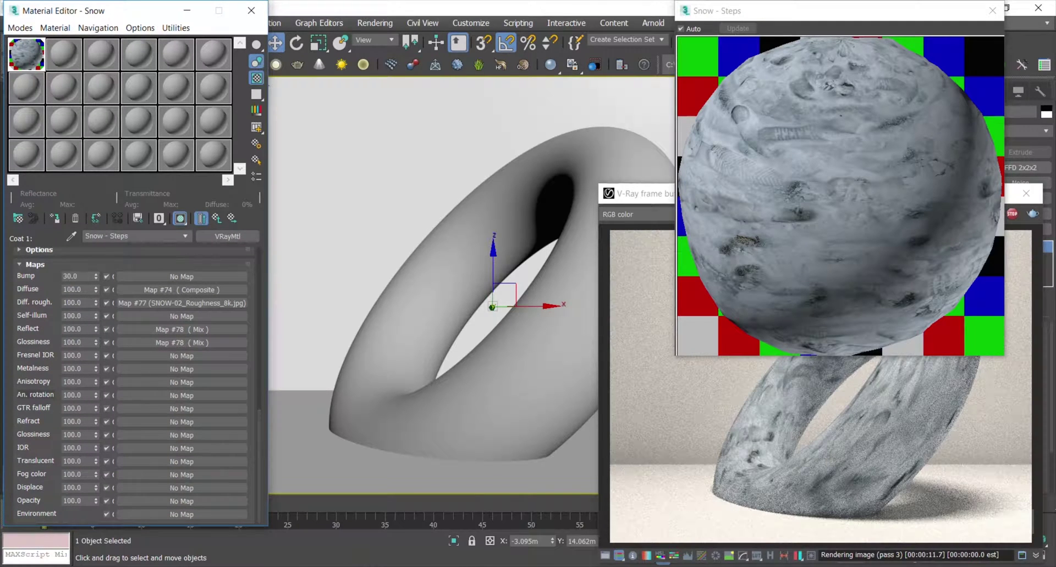
key(alt+Tab)
drag(380, 102, 170, 276)
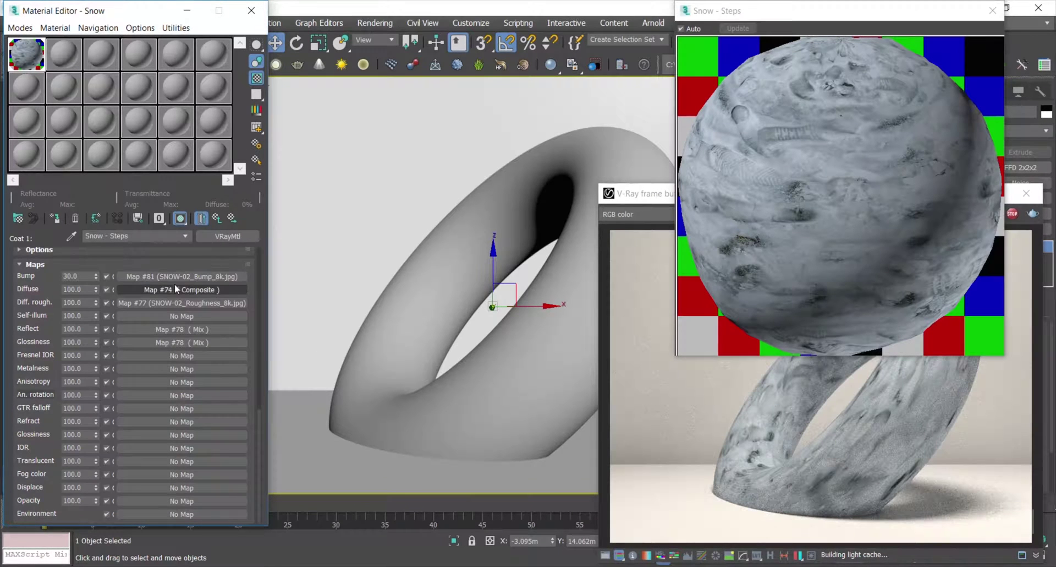
Set the bump amount of Snow - Steps to 35 after first trying 40
double_click(80, 277)
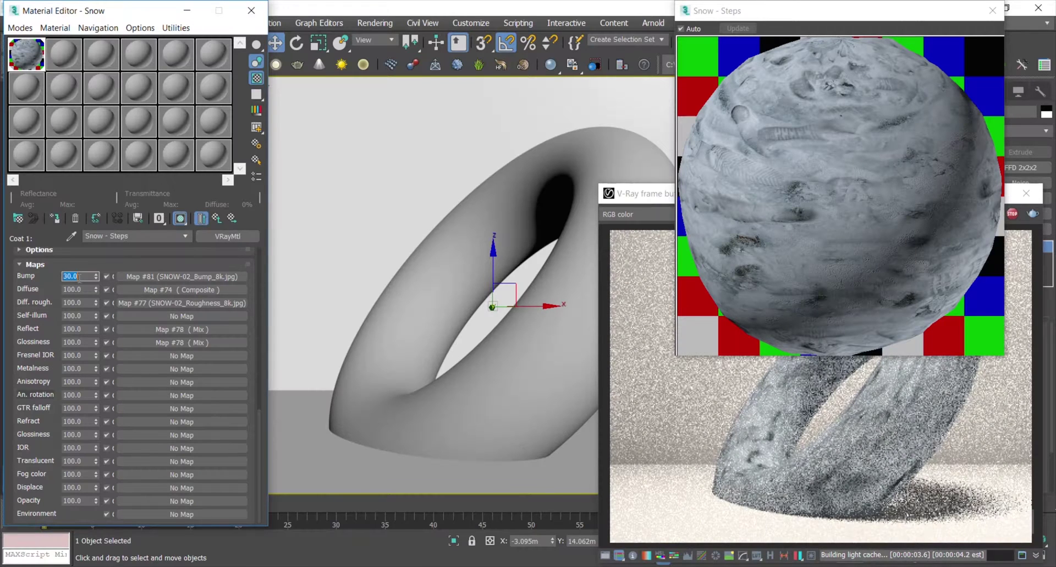
text(40)
key(Return)
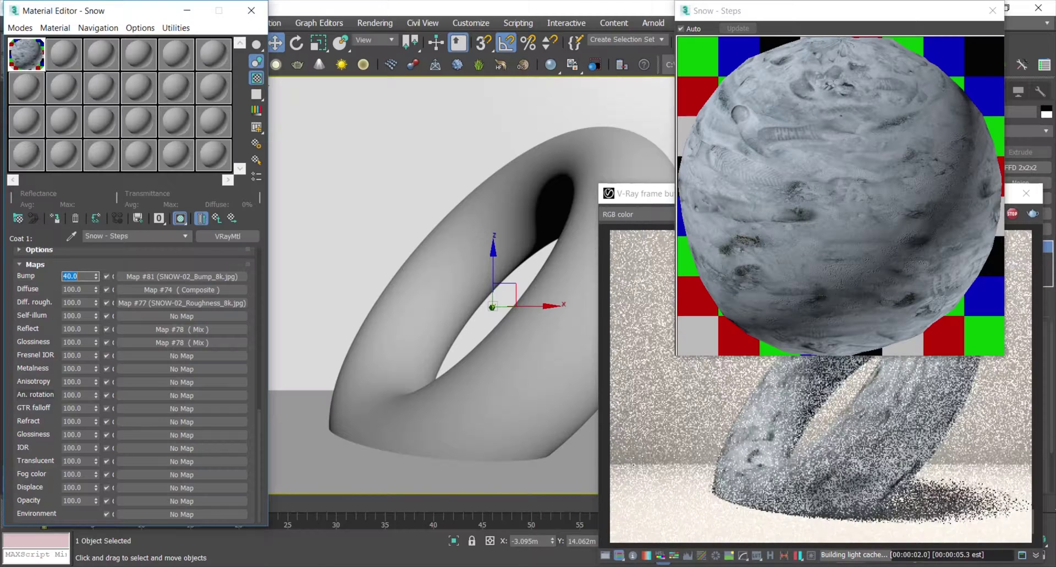
text(35)
key(Return)
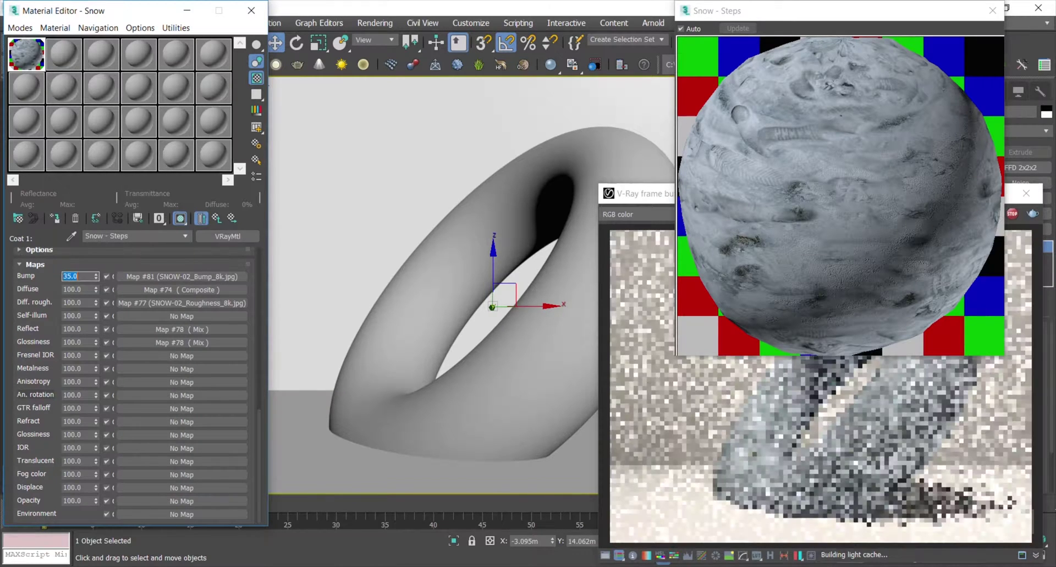
click(835, 284)
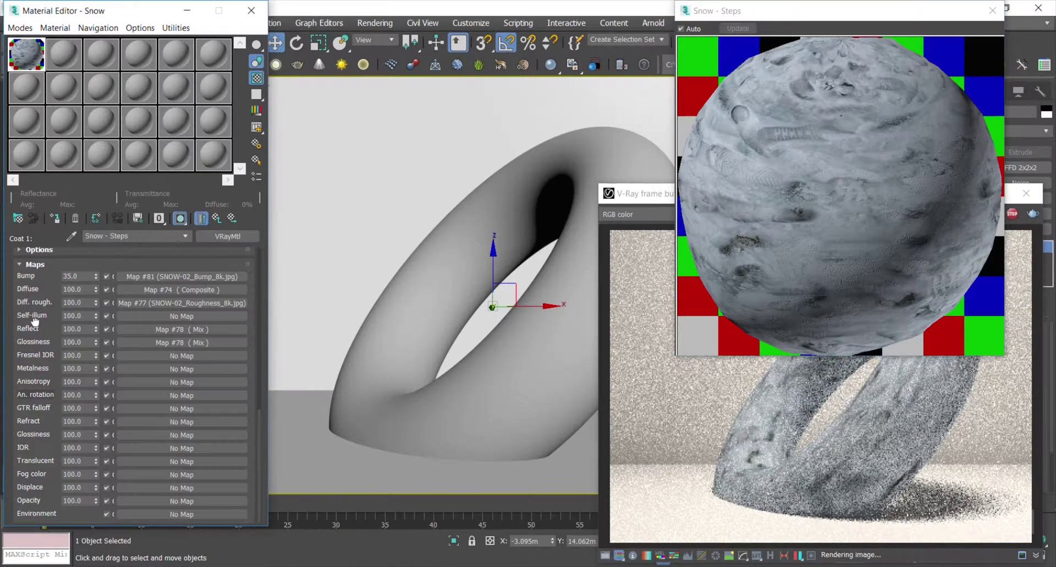
Check the SNOW-02 texture folder and add a Mix map to the displacement of Snow - Steps
key(alt+Tab)
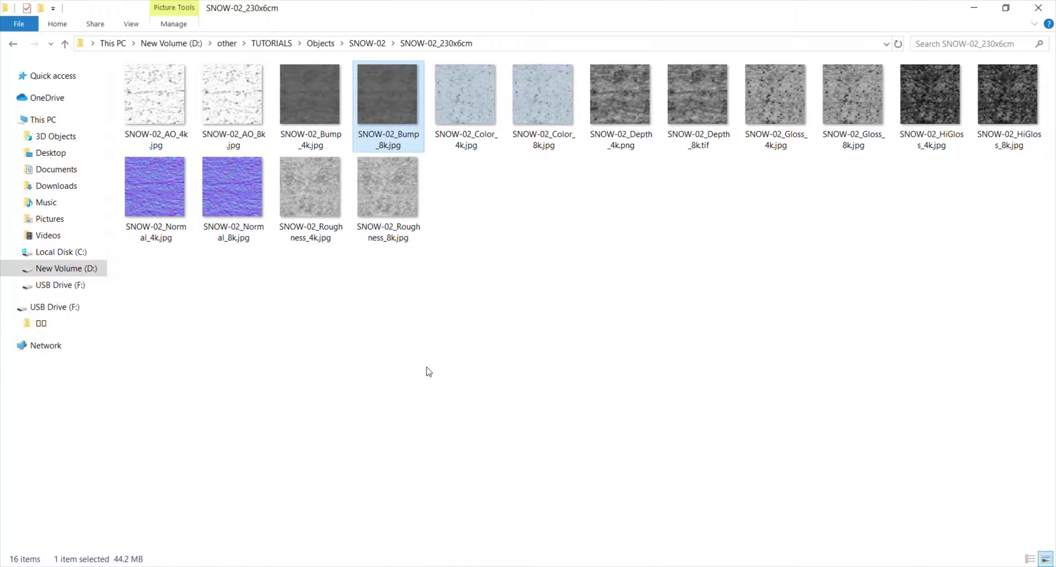
click(499, 312)
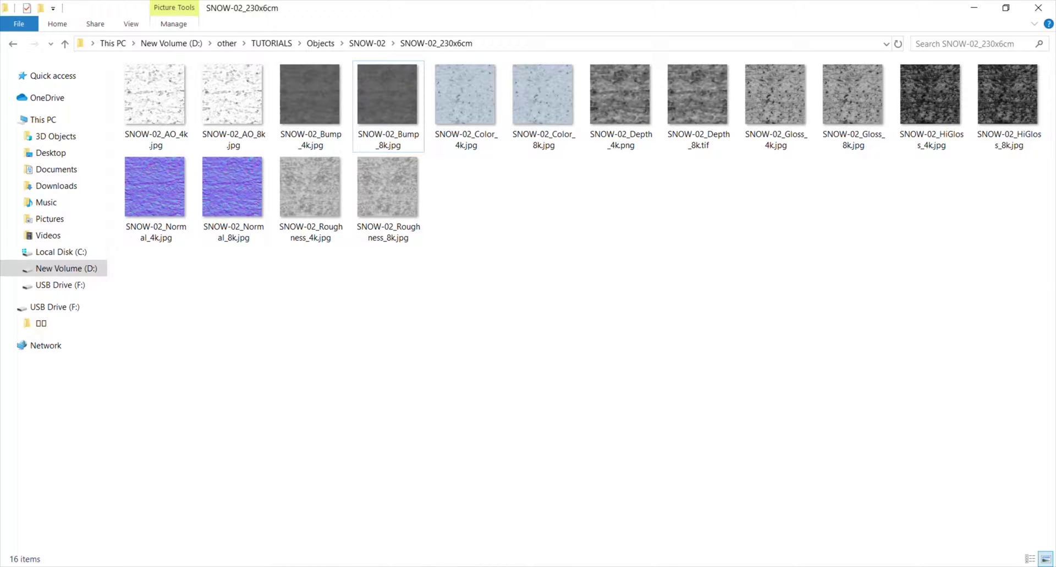
key(alt+Tab)
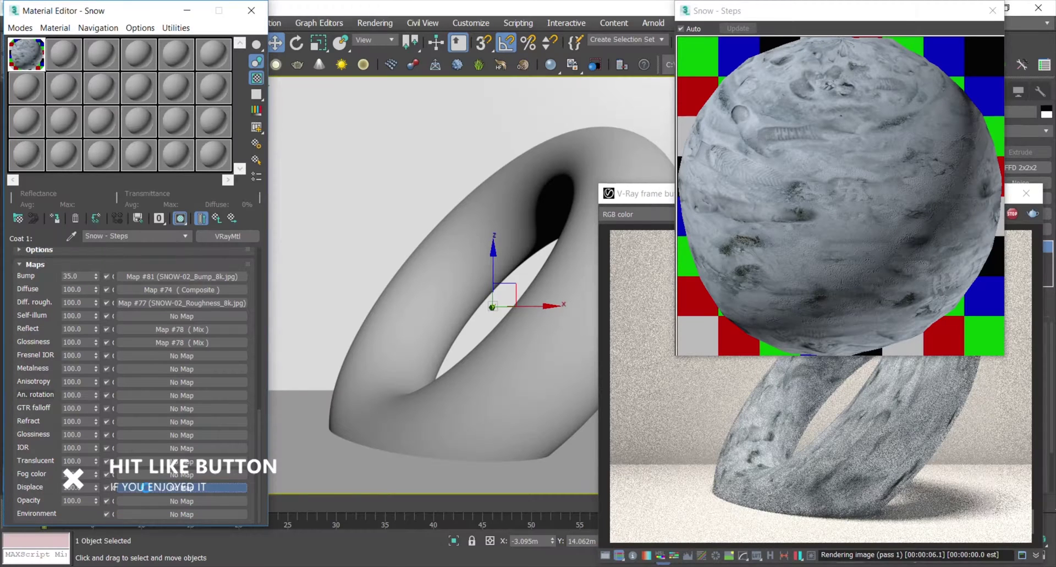
click(182, 487)
double_click(641, 339)
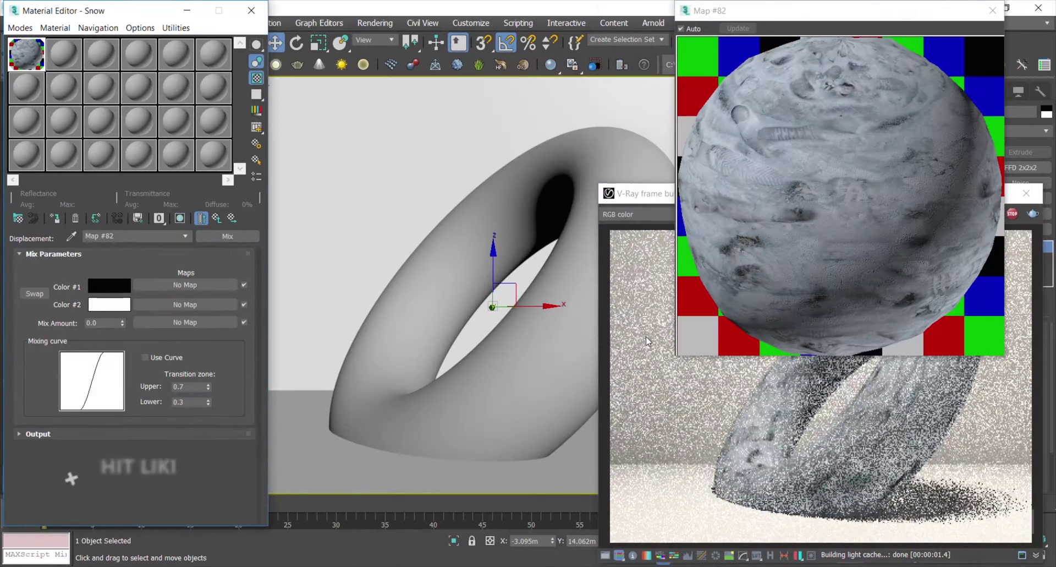
Load SNOW-02_Normal_8k.jpg as Color #1 and SNOW-02_Depth_8k.tif as Color #2 of the displacement Mix map
key(alt+Tab)
drag(237, 194, 176, 280)
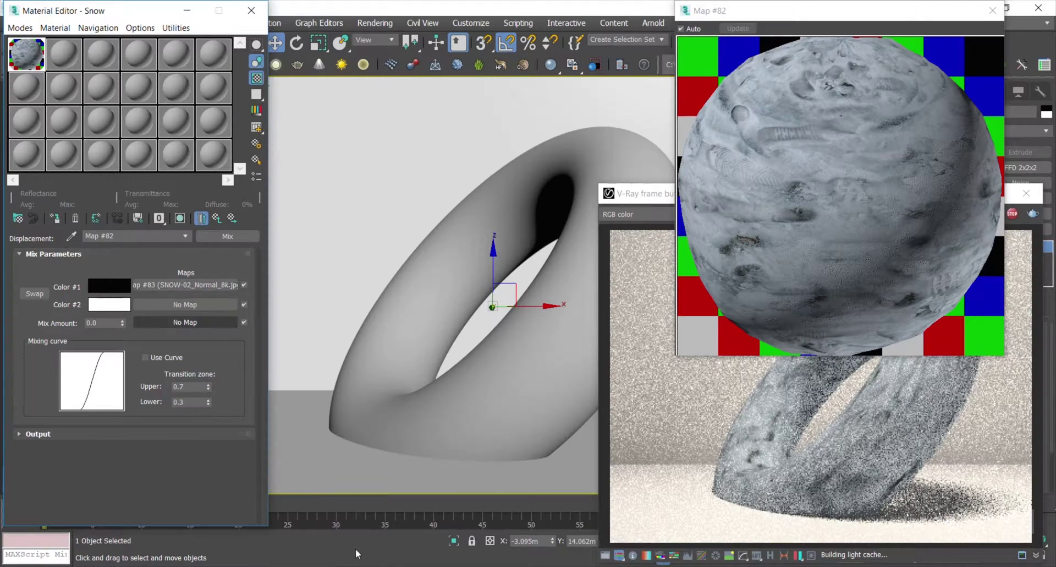
key(alt+Tab)
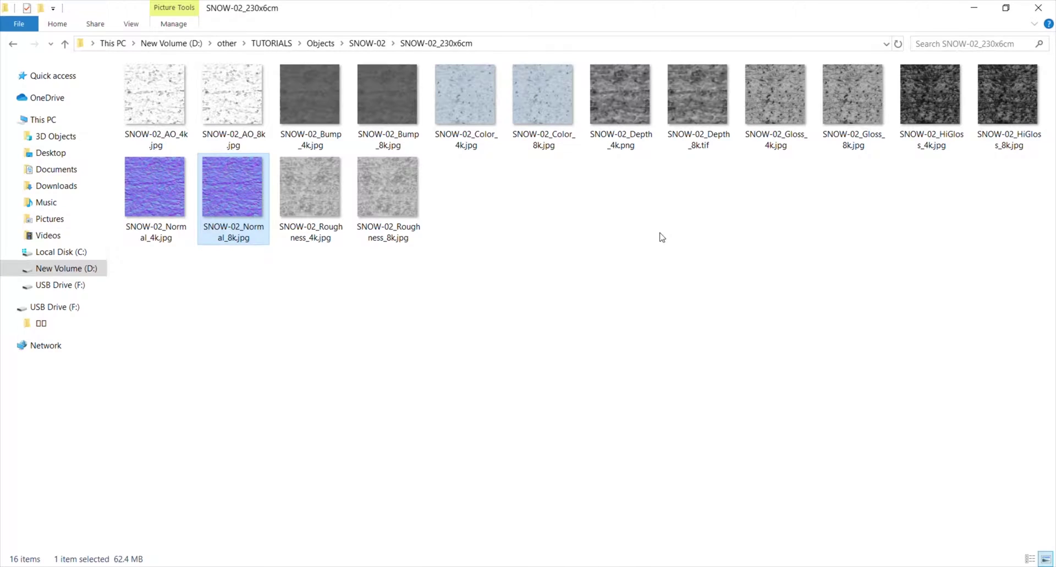
drag(698, 130, 183, 308)
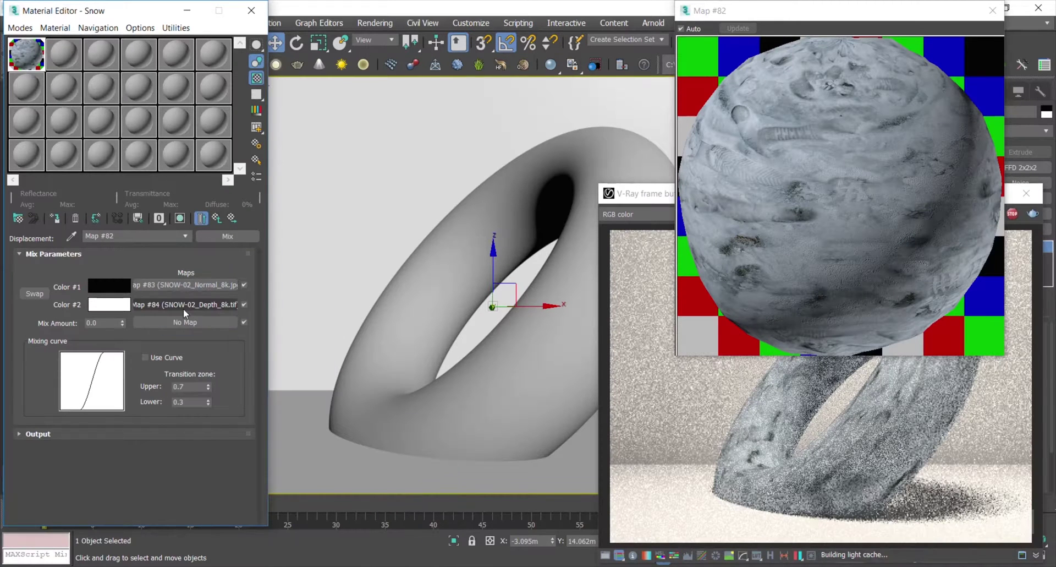
Set the mix amount of the displacement Mix map to 40 after first trying 60
double_click(101, 324)
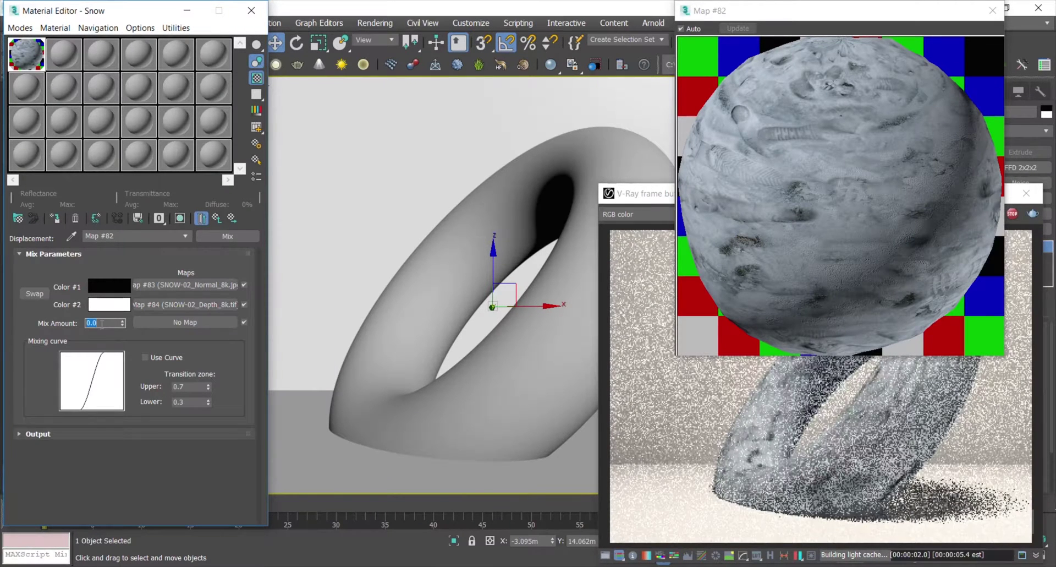
text(60)
key(Return)
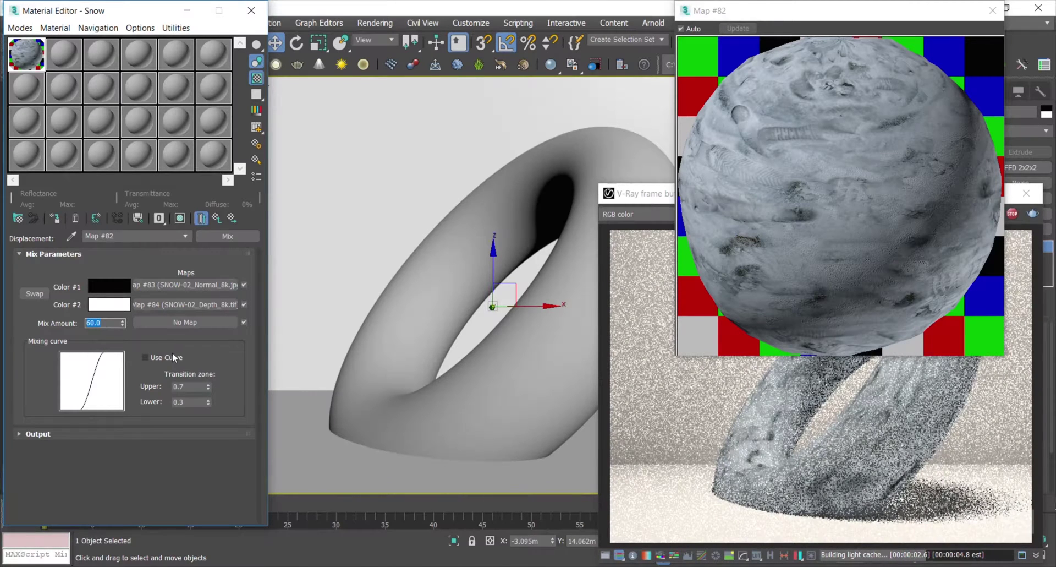
text(40)
key(Return)
Return to the Snow - Steps material and set its displacement amount to 18
click(219, 218)
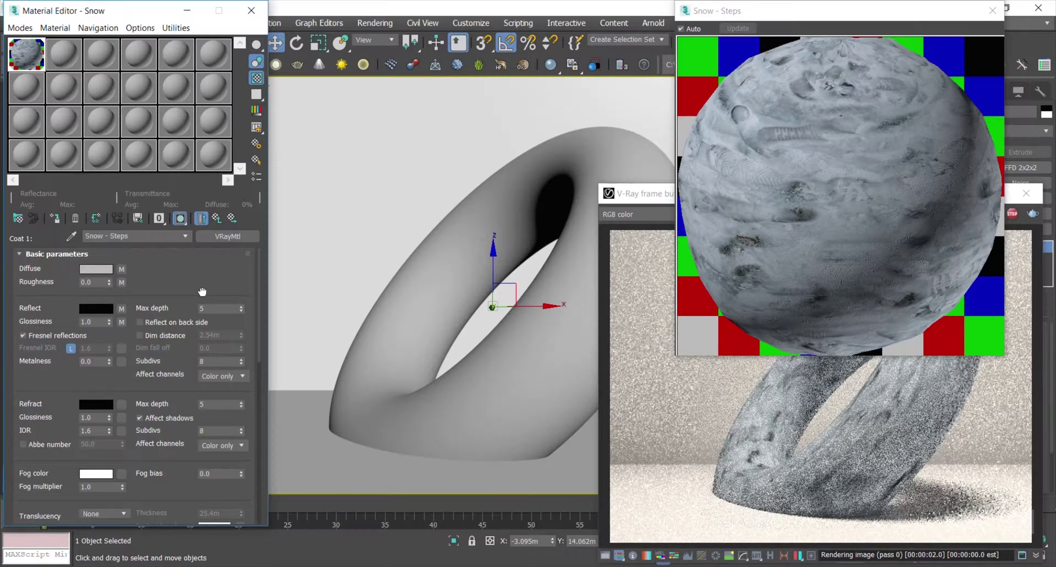
scroll(117, 406, down, 8)
scroll(91, 465, down, 5)
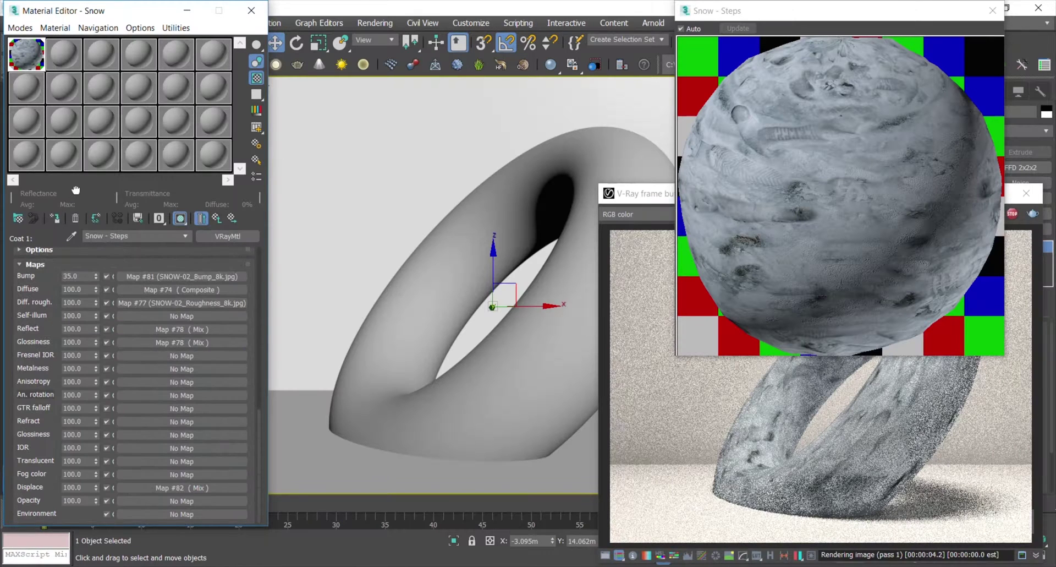
double_click(77, 487)
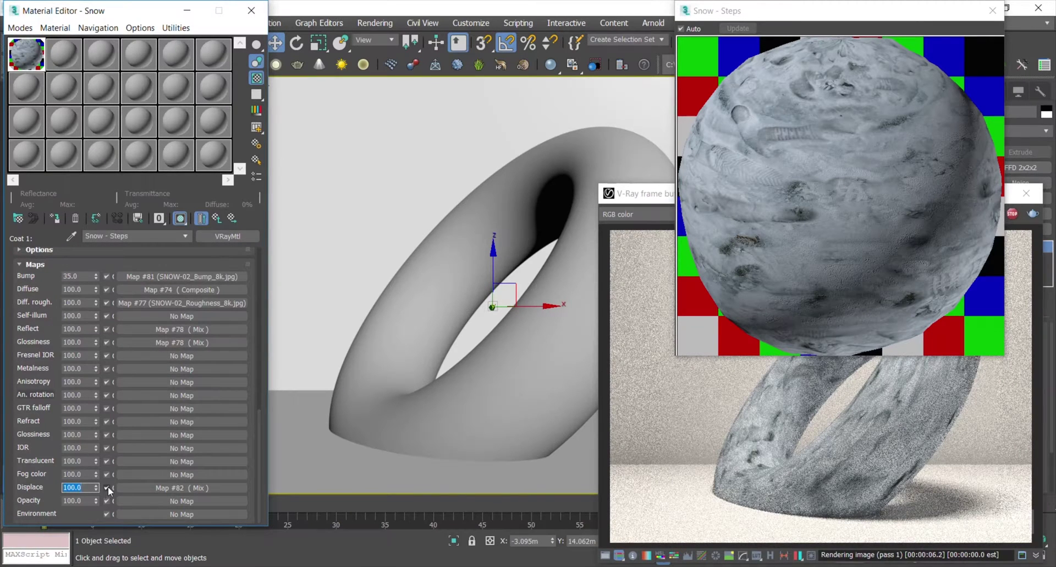
text(18)
key(Return)
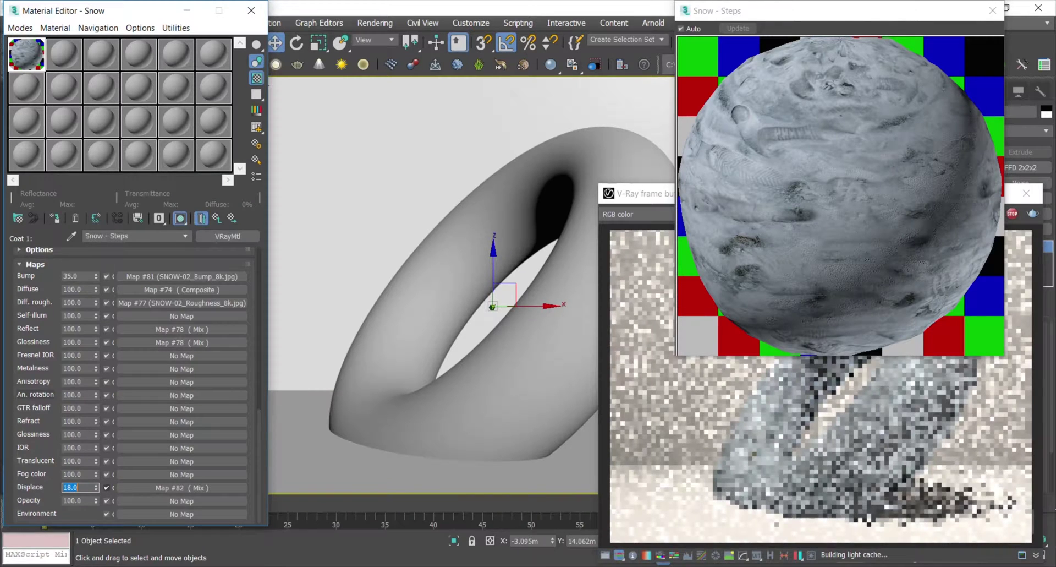
Reduce the bump amount of Snow - Steps to 30
double_click(77, 276)
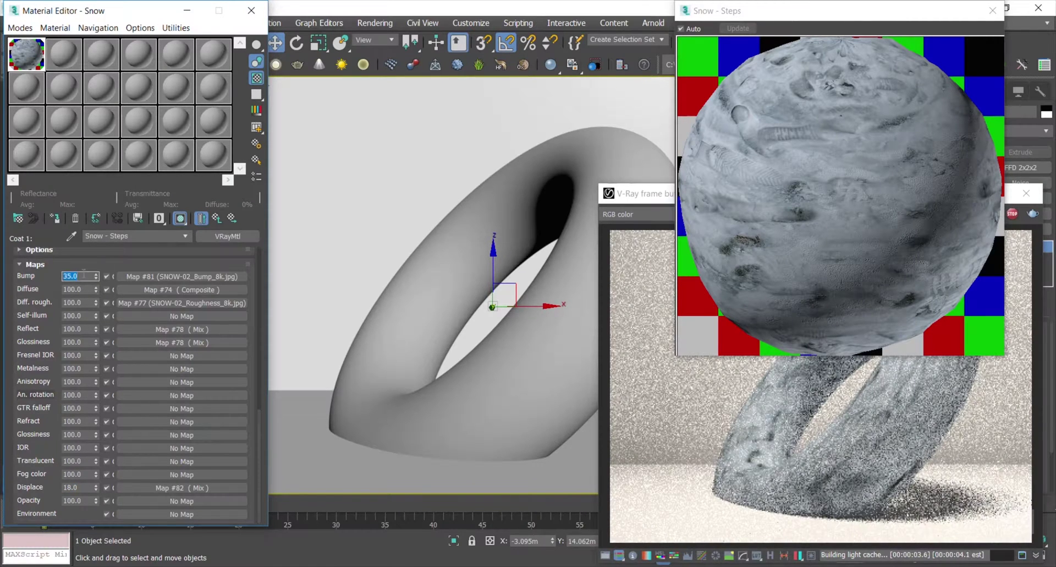
text(30)
key(Return)
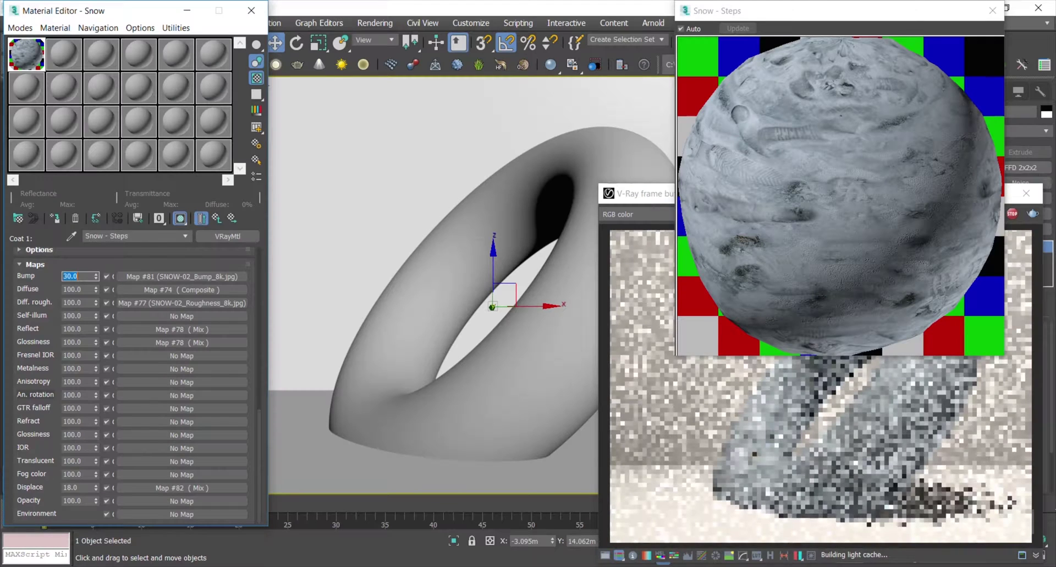
scroll(34, 388, up, 1)
scroll(34, 389, up, 5)
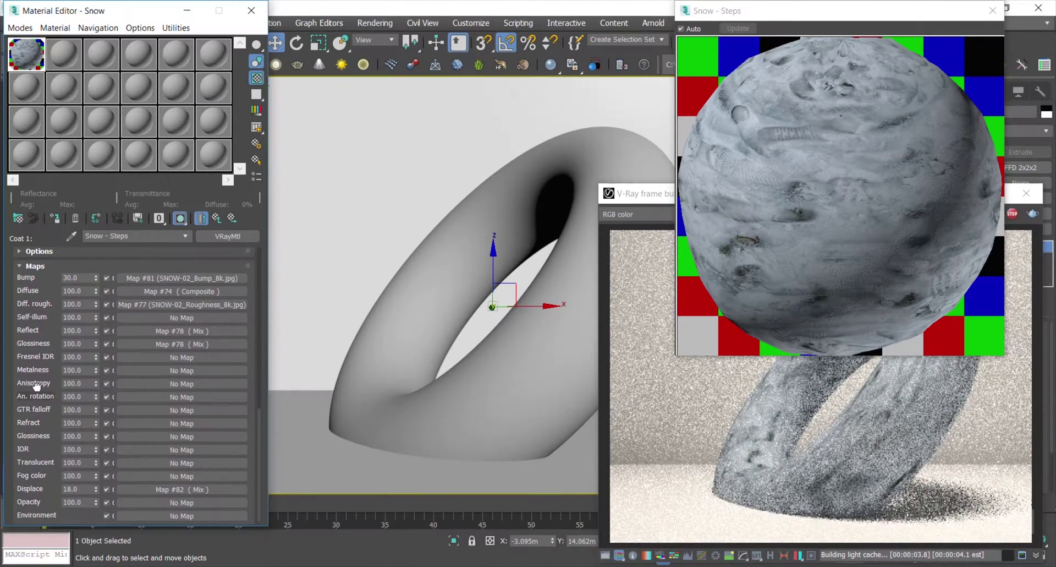
Add a Noise map to the blend amount of the Snow - Steps coat in the Snow blend material
click(216, 220)
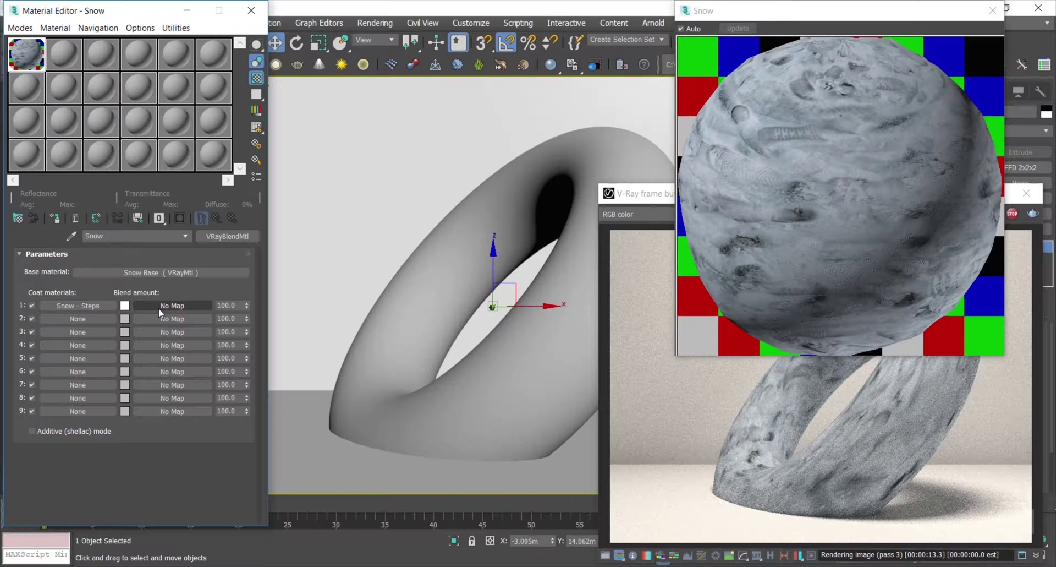
click(158, 306)
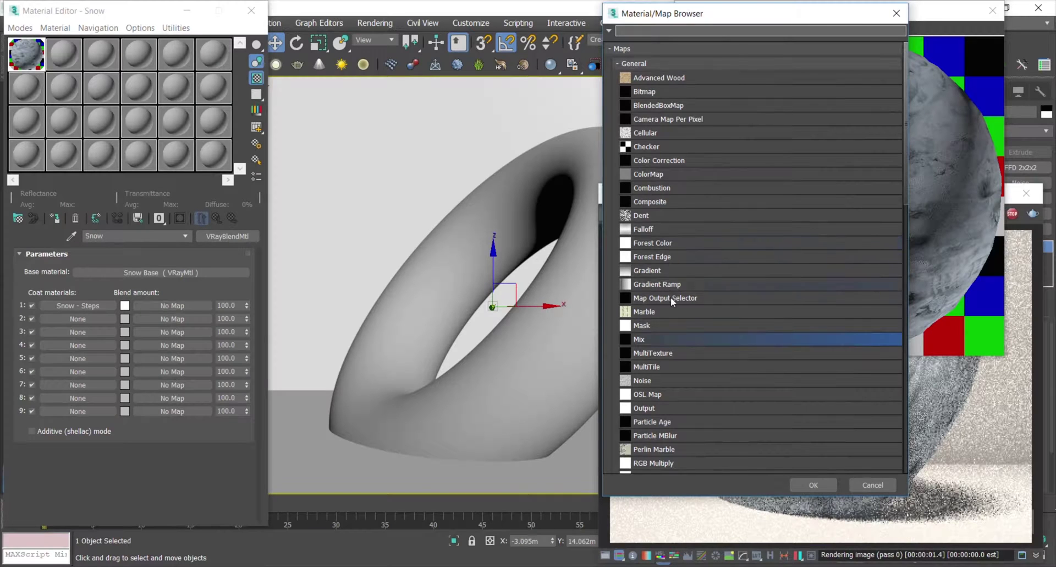
double_click(659, 380)
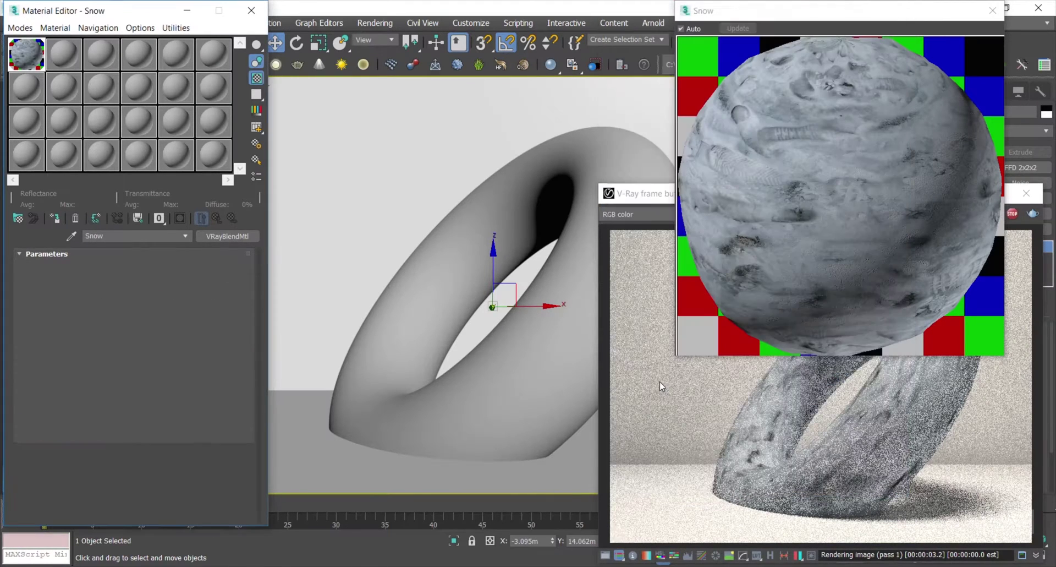
click(201, 222)
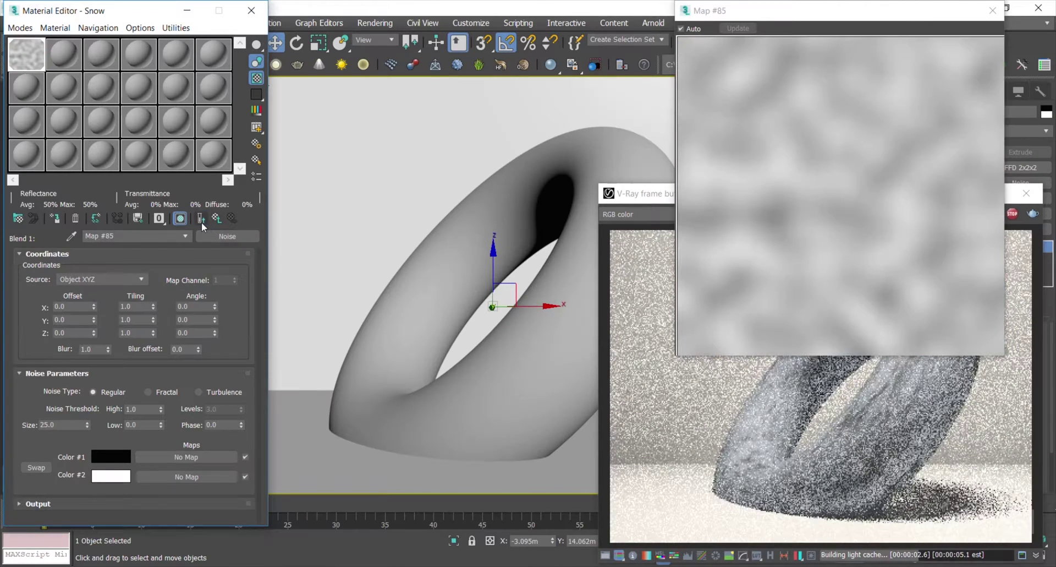
Wrap the blend Noise map in a Color Correction map, keeping the old map as a sub-map
click(232, 237)
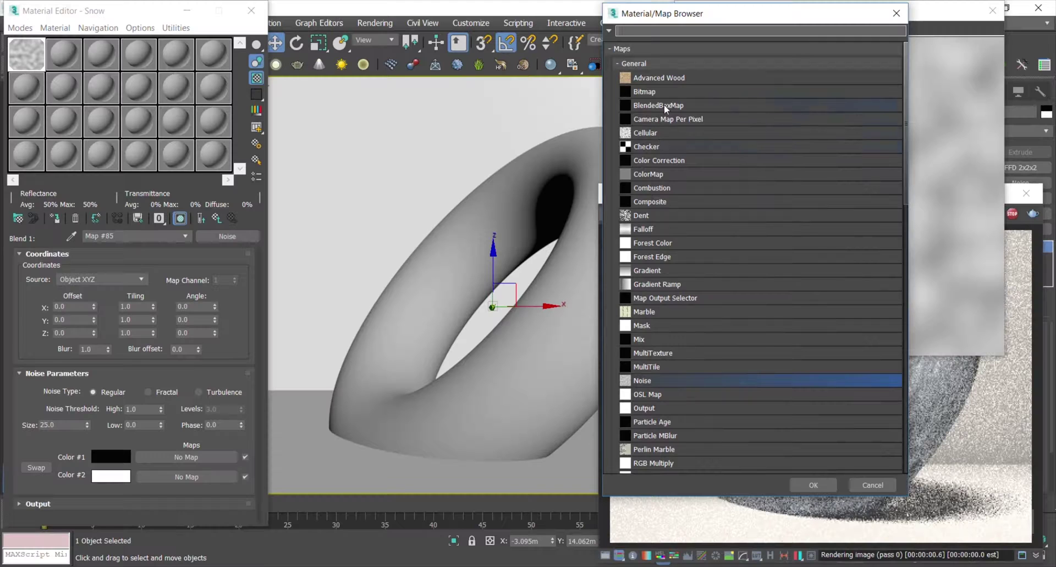
double_click(672, 160)
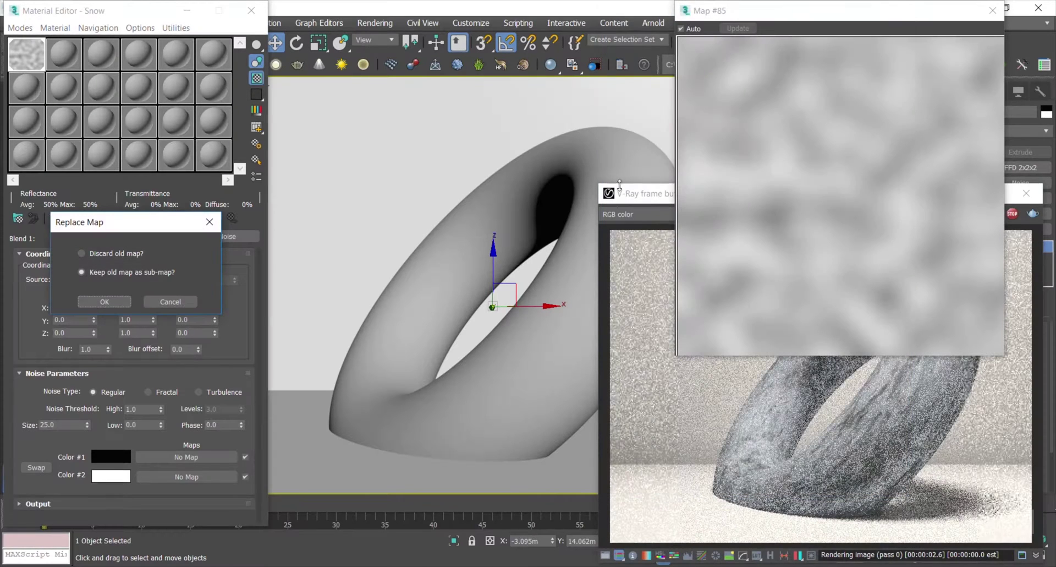
click(114, 297)
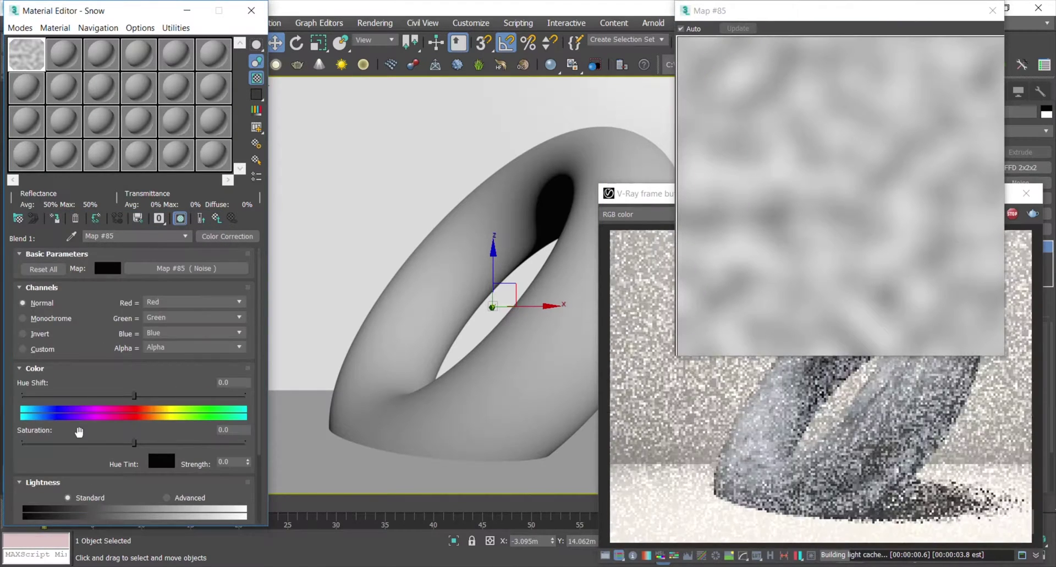
Switch the Color Correction lightness to Advanced and set the RGB gain to 170
scroll(166, 392, down, 3)
click(167, 400)
double_click(90, 454)
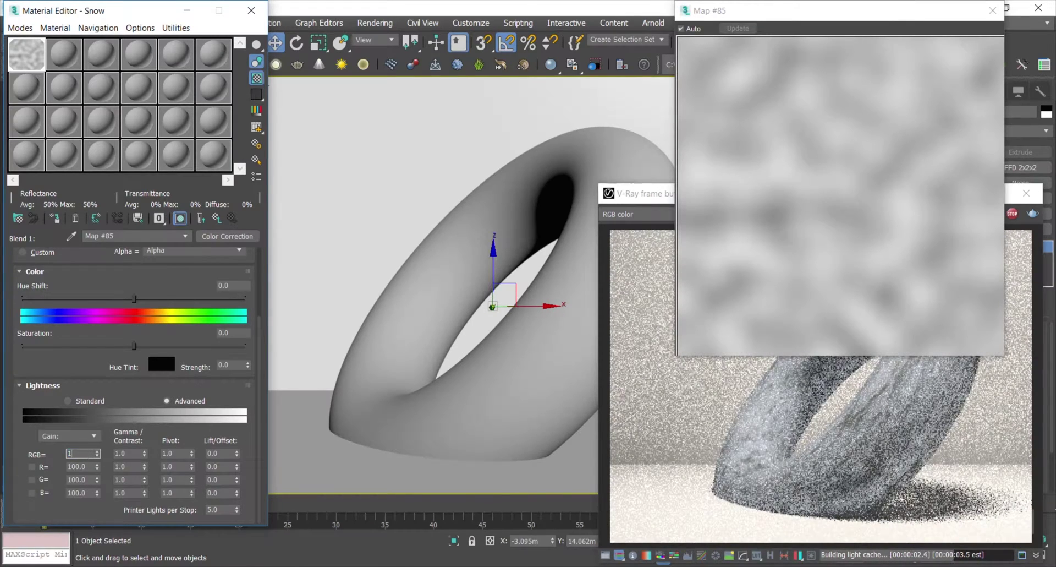
text(170)
key(Return)
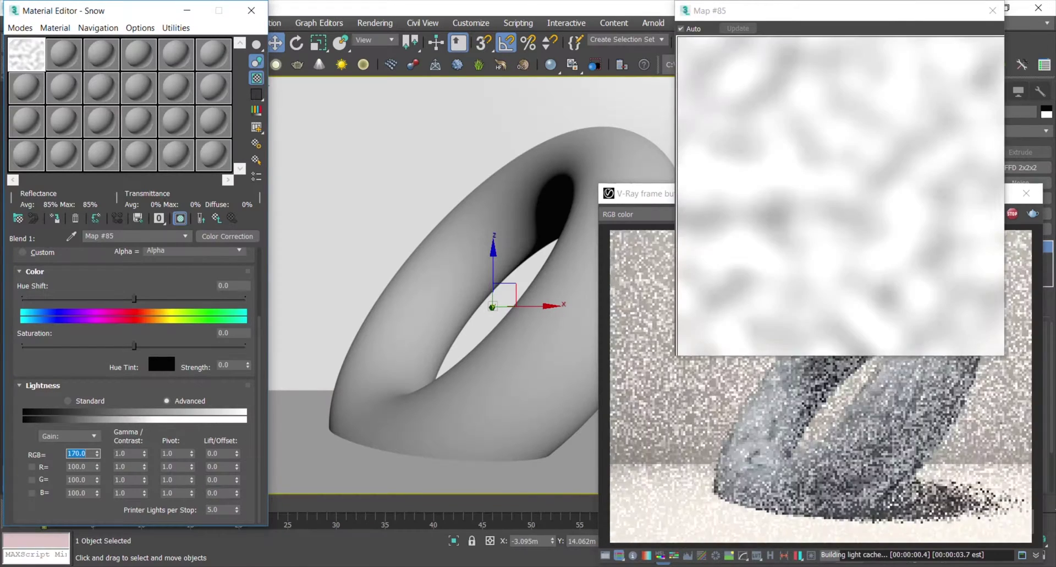
Set the RGB gamma/contrast of the Color Correction to 0.1 after trying 0.2 and 0.15
double_click(128, 454)
text(0.2)
key(Return)
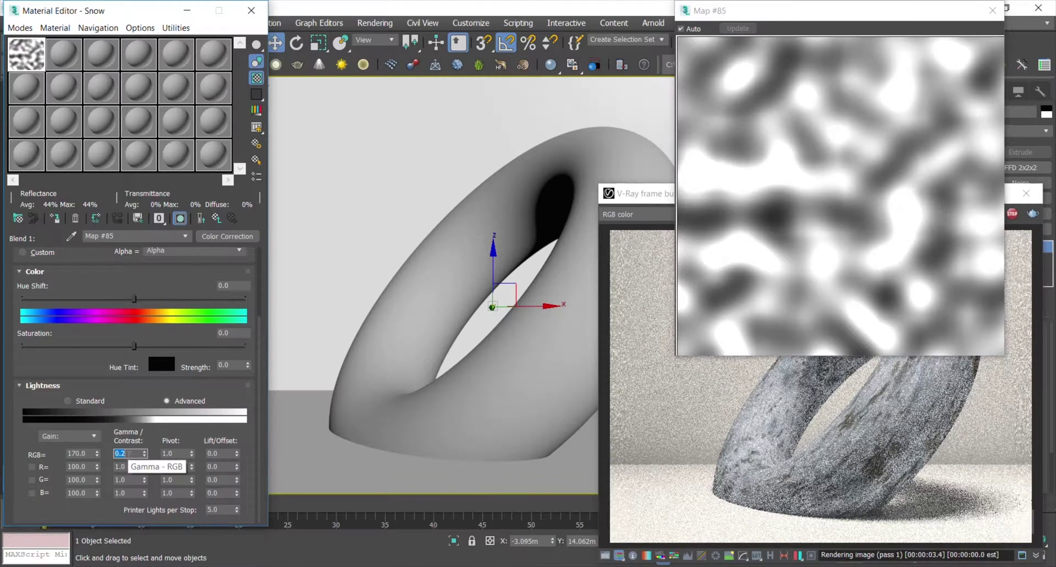
key(Return)
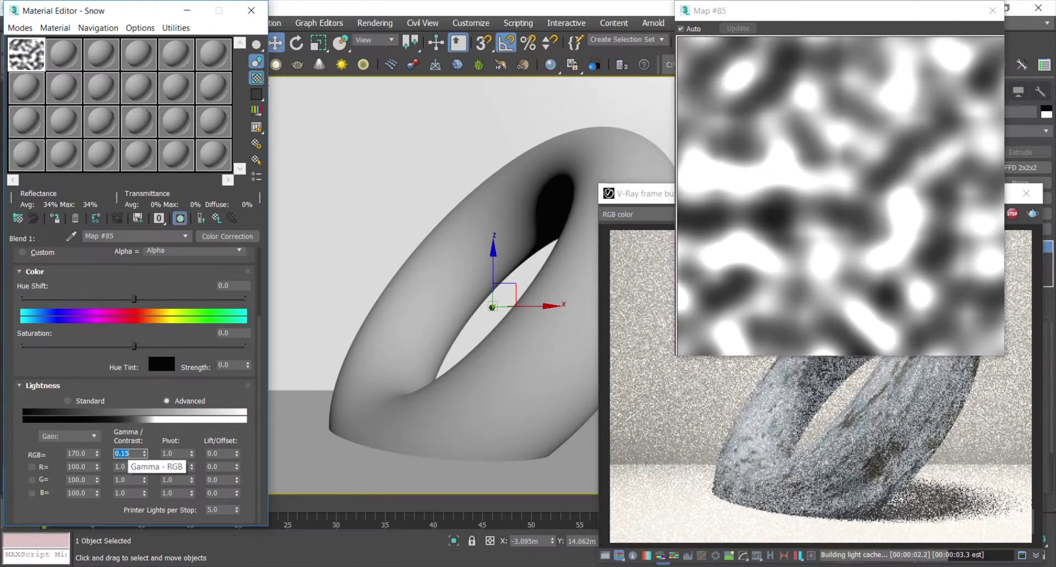
key(BackSpace)
key(Return)
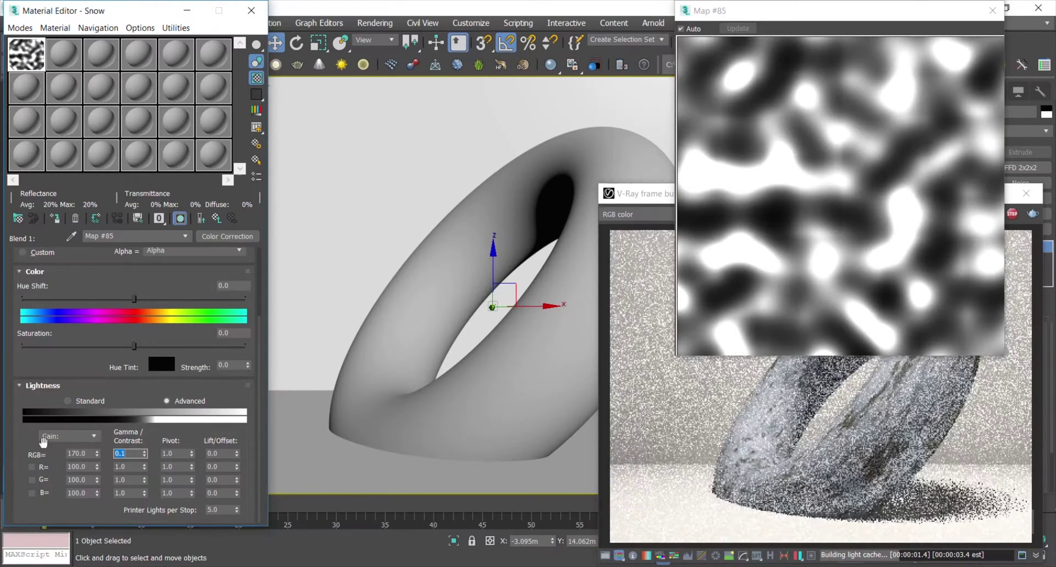
Set the RGB gain of the Color Correction to 185 after first trying 160
key(shift+Tab)
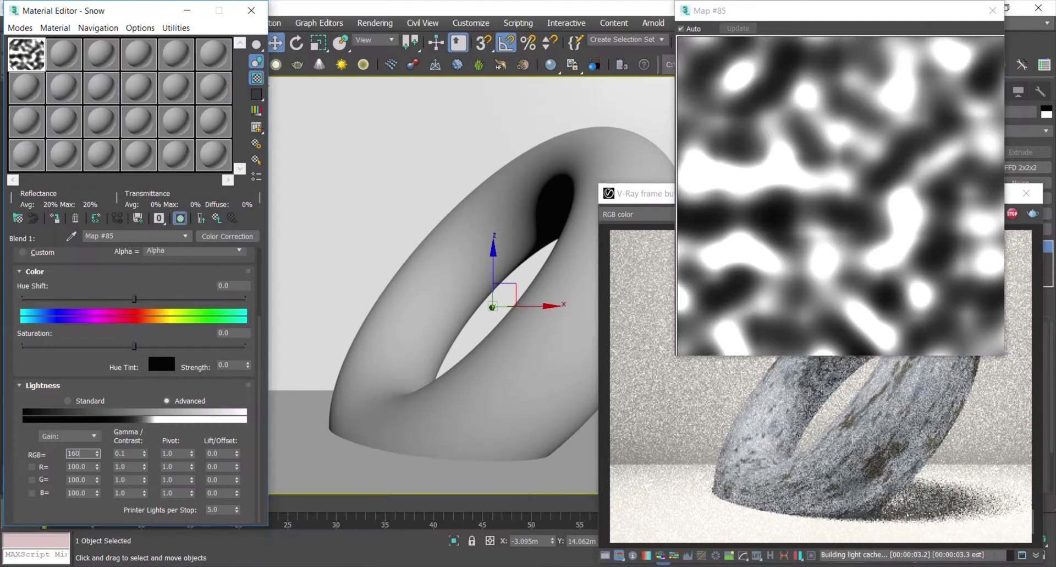
text(160)
key(Return)
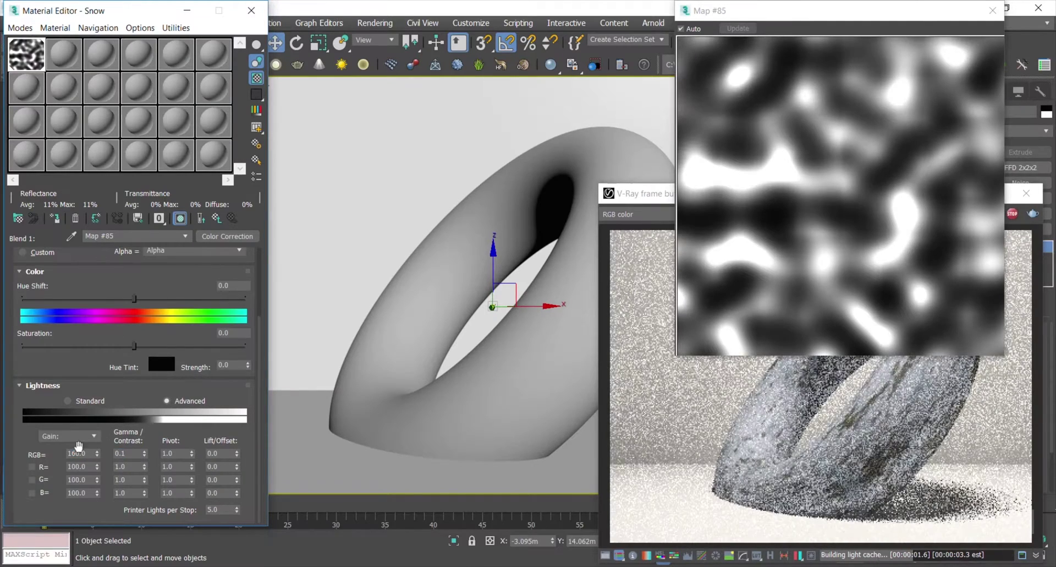
text(185)
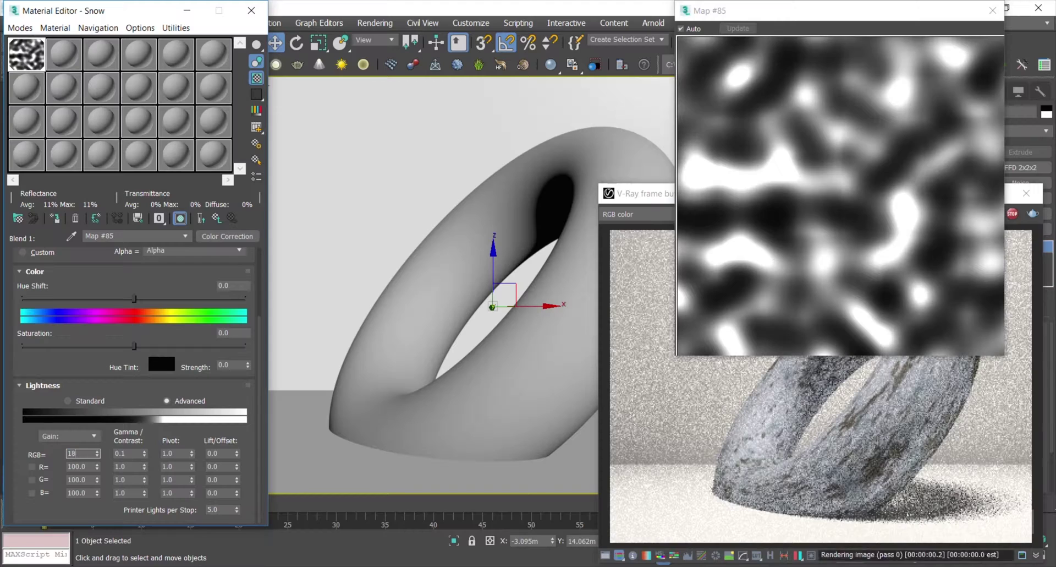
key(Return)
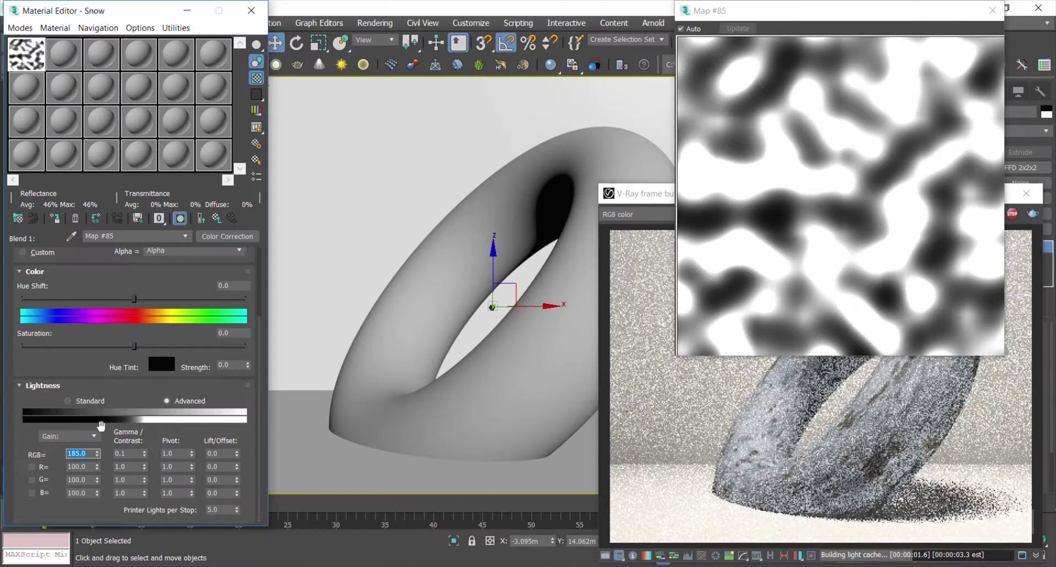
Set the blend Noise map's tiling to 0.5 in X, Y and Z, and bring the rendered torus forward to check it
click(215, 223)
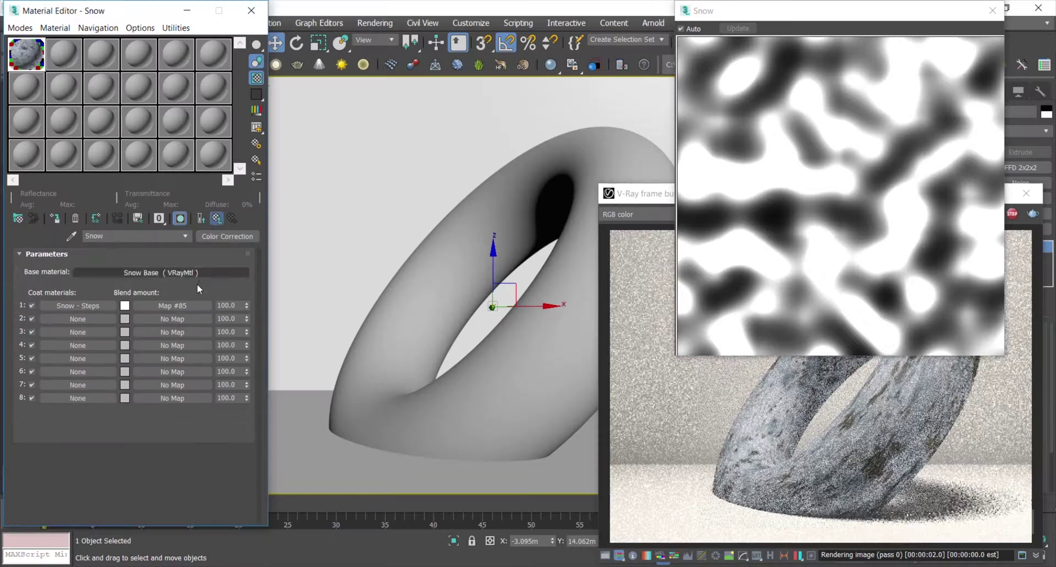
click(148, 305)
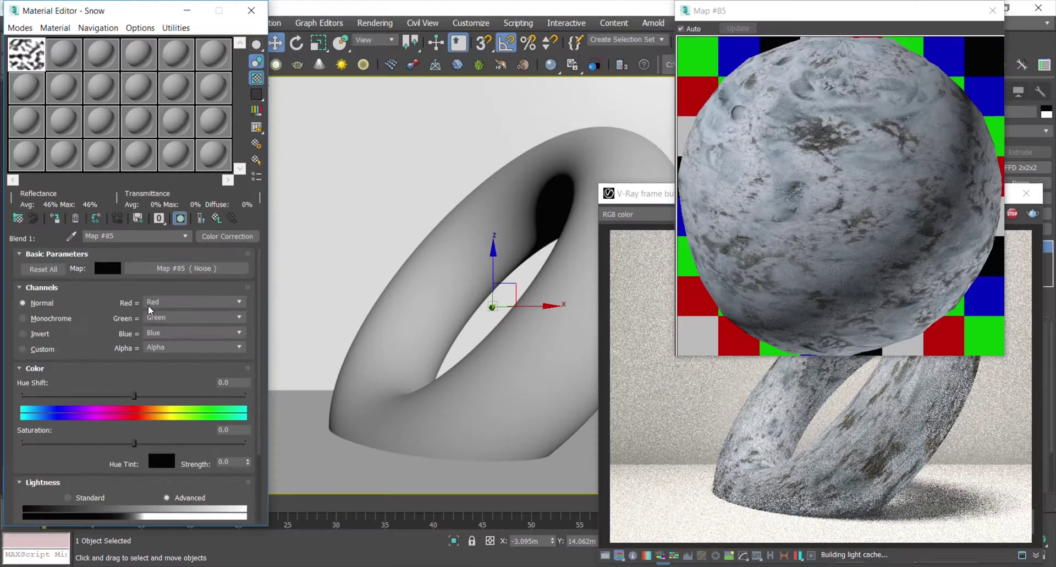
click(161, 269)
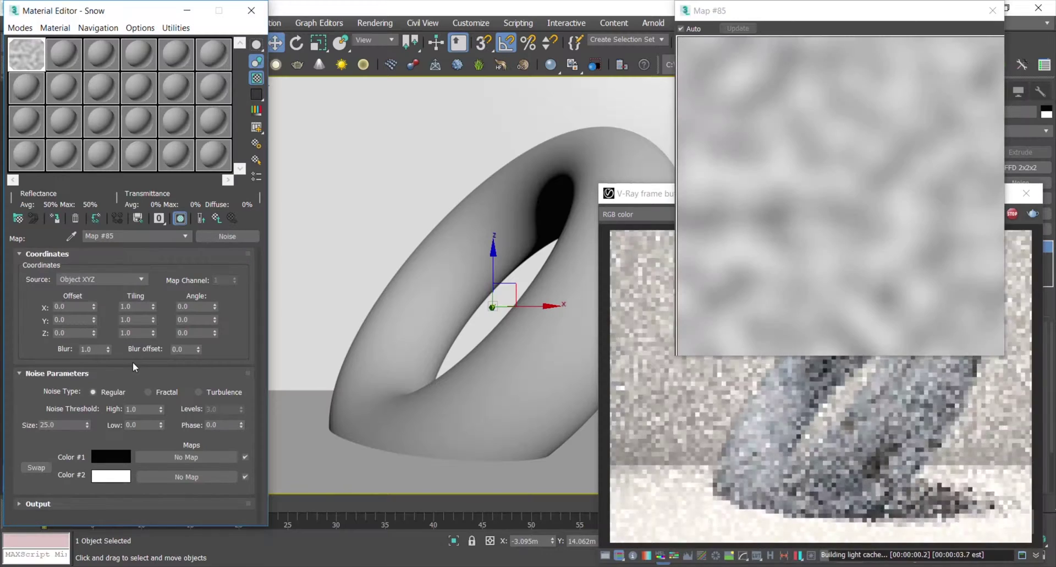
click(140, 308)
text(0.5)
key(Tab)
text(0.5)
key(Tab)
text(0.5)
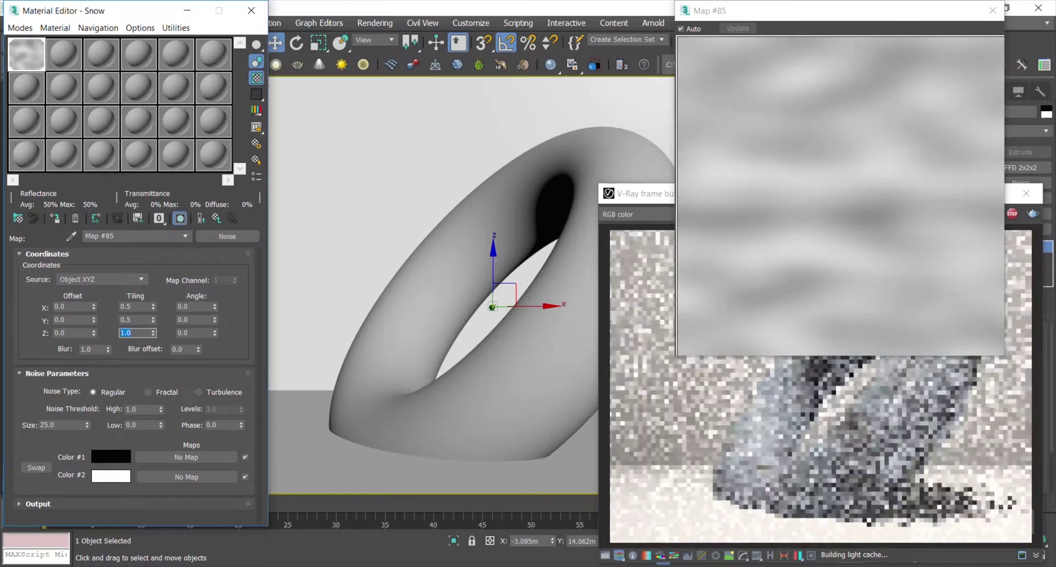
key(Tab)
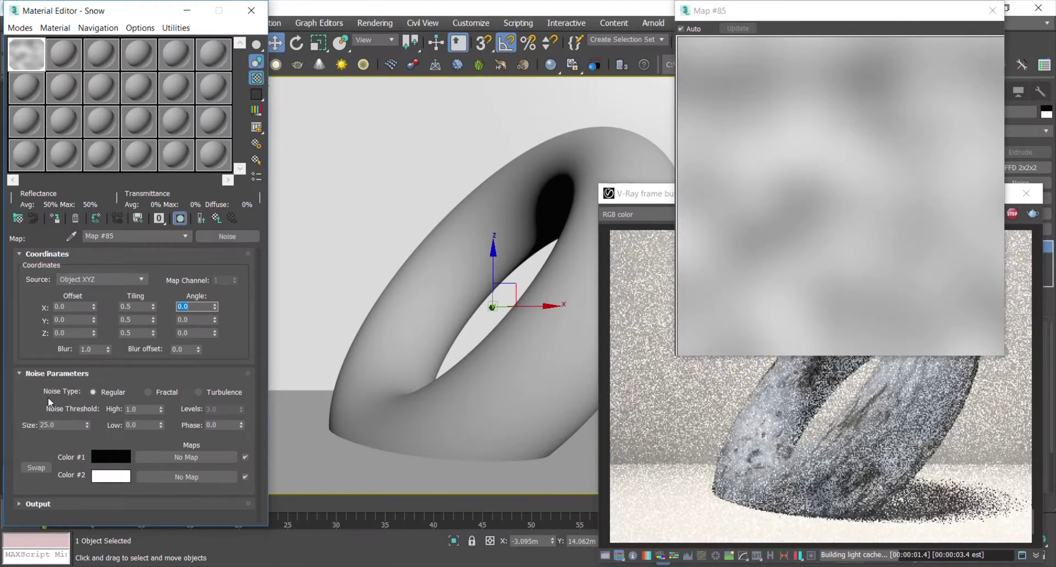
click(217, 219)
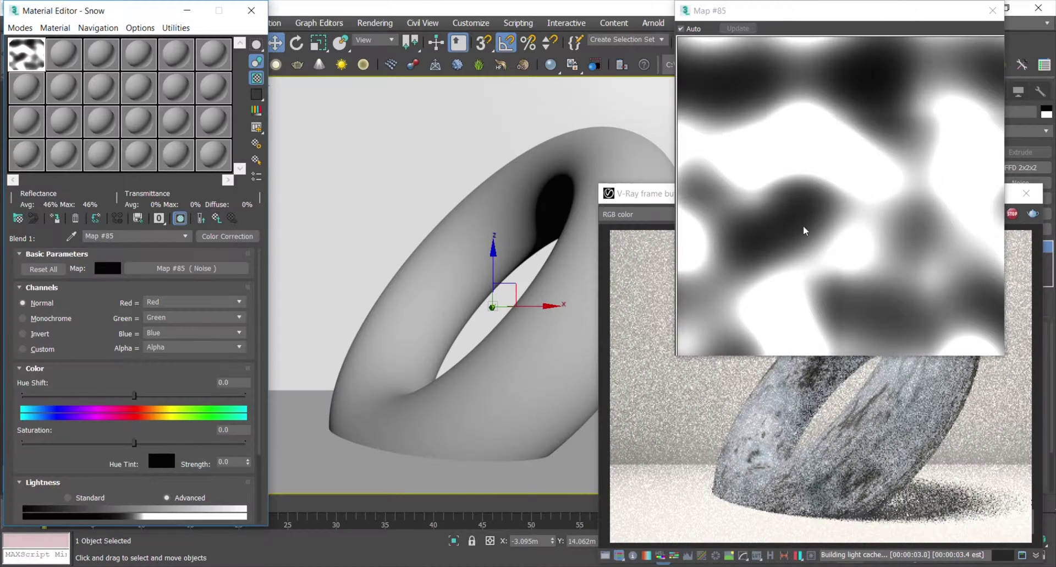
click(894, 446)
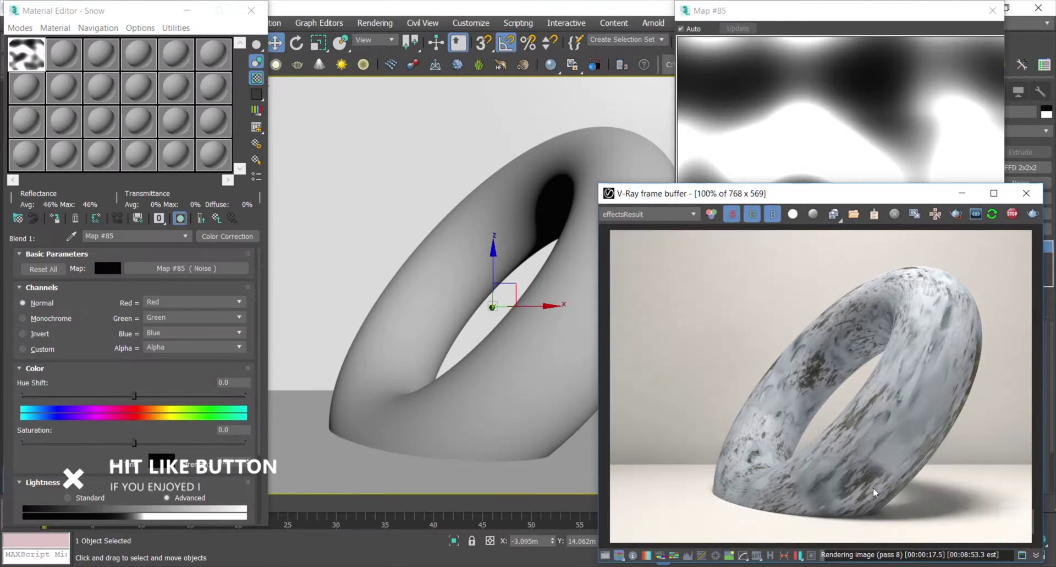
Add a UVW Map modifier to the torus and set its mapping to Box
scroll(871, 487, up, 1)
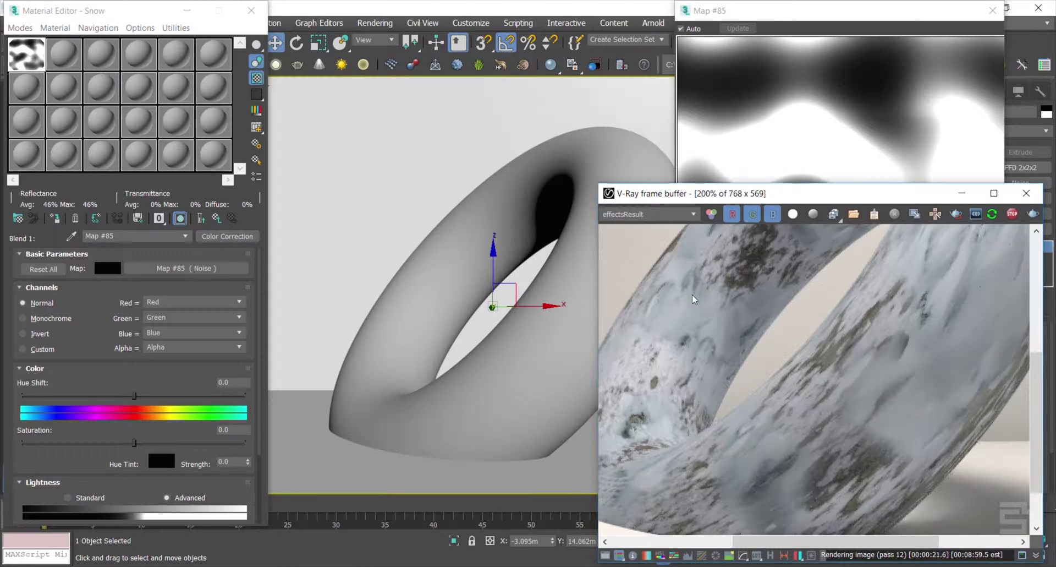
scroll(689, 376, down, 1)
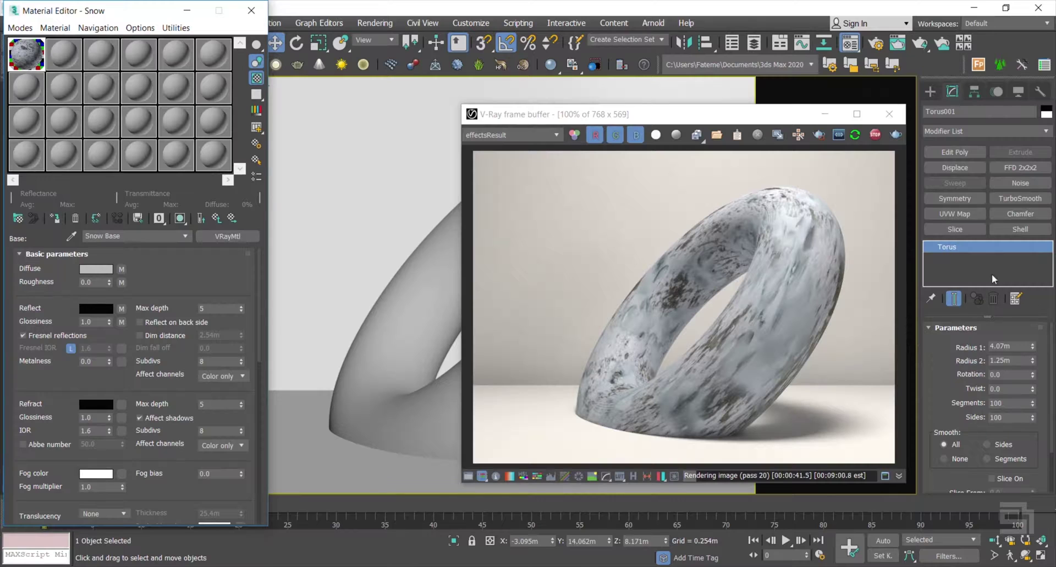
click(962, 213)
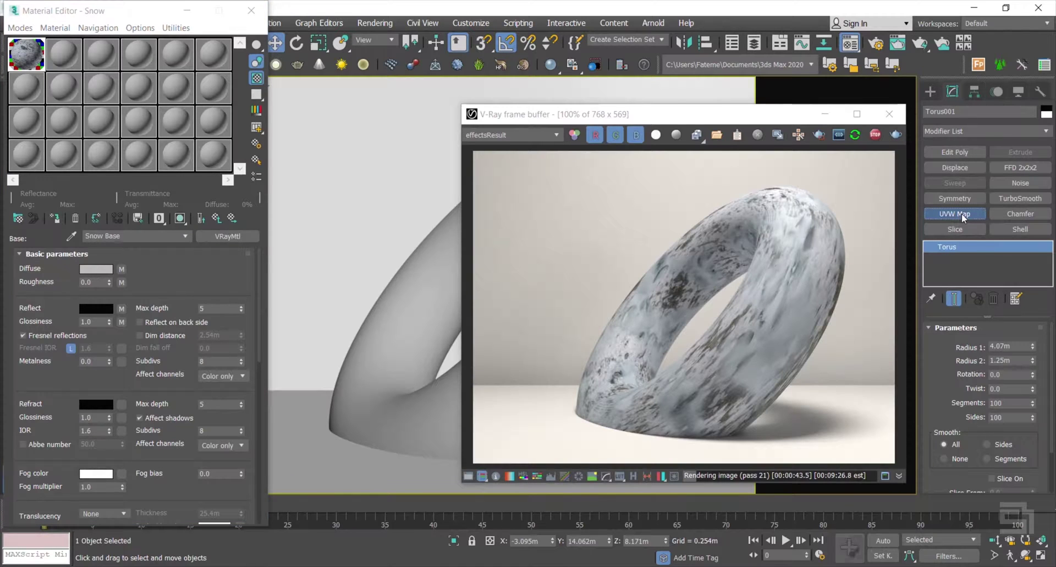
click(958, 405)
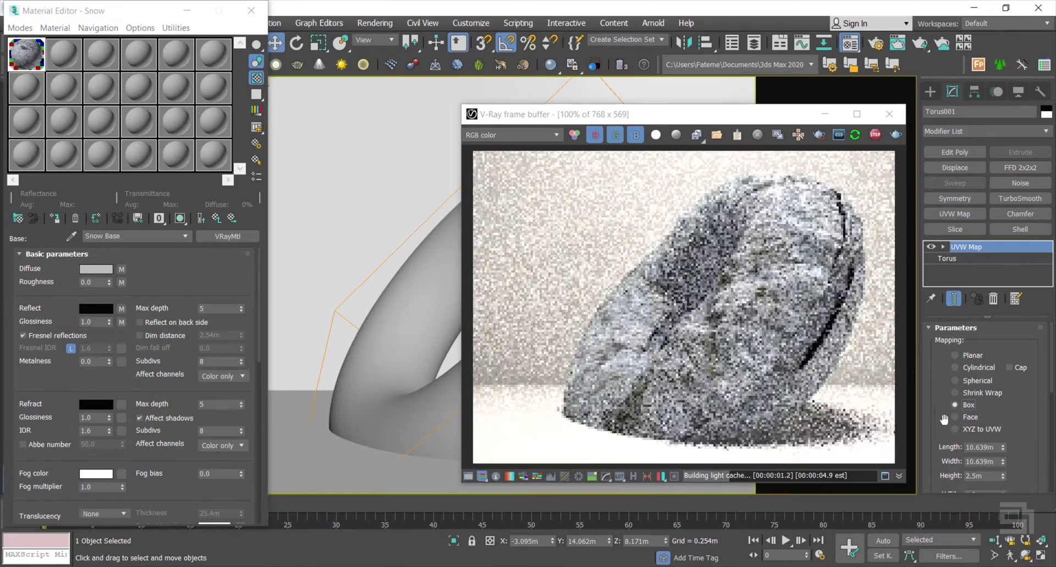
Set the UVW Map box length, width and height to 10.5 m each
click(983, 447)
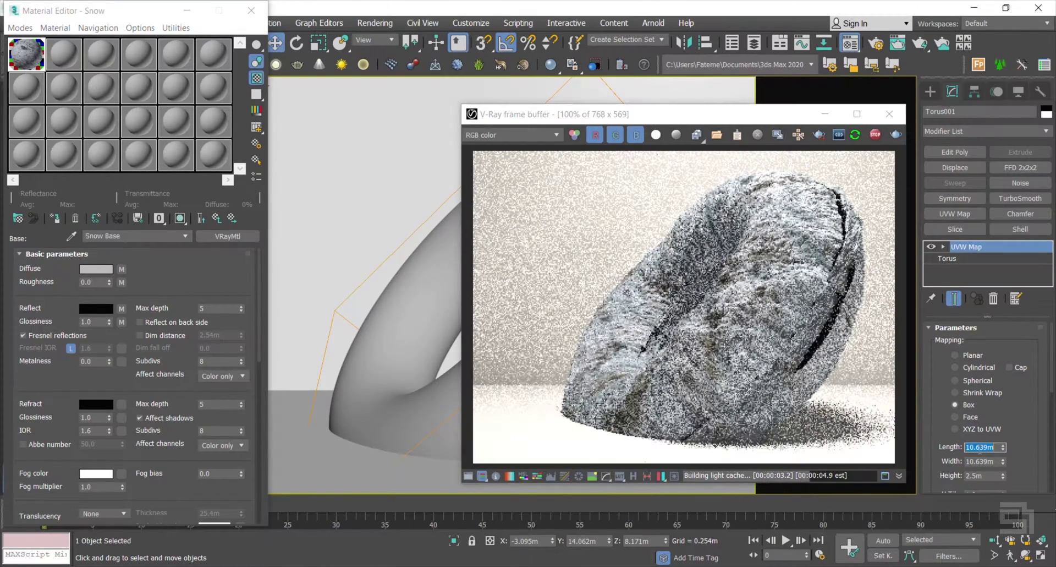
text(10.5)
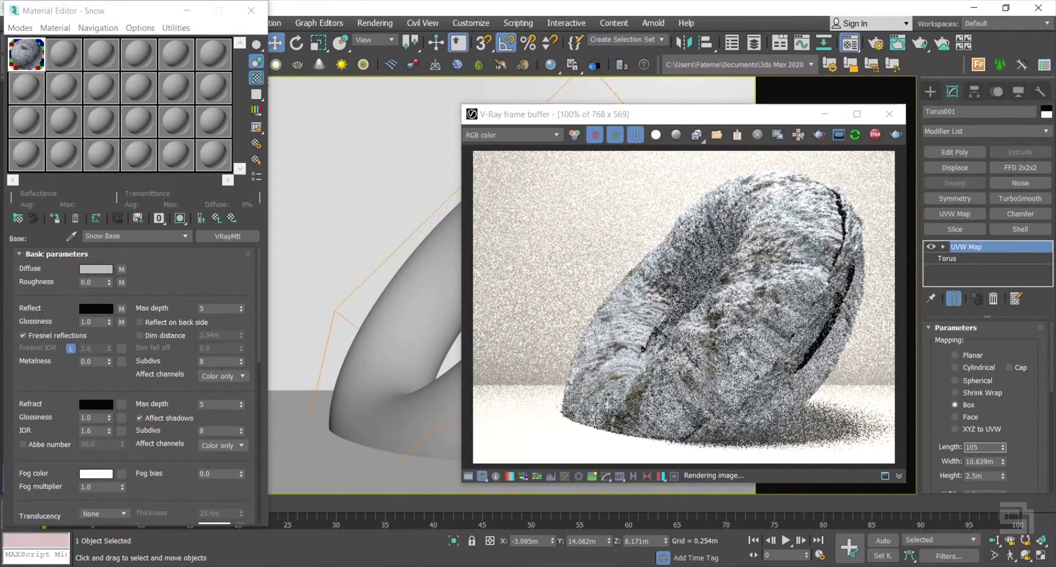
key(Tab)
text(1)
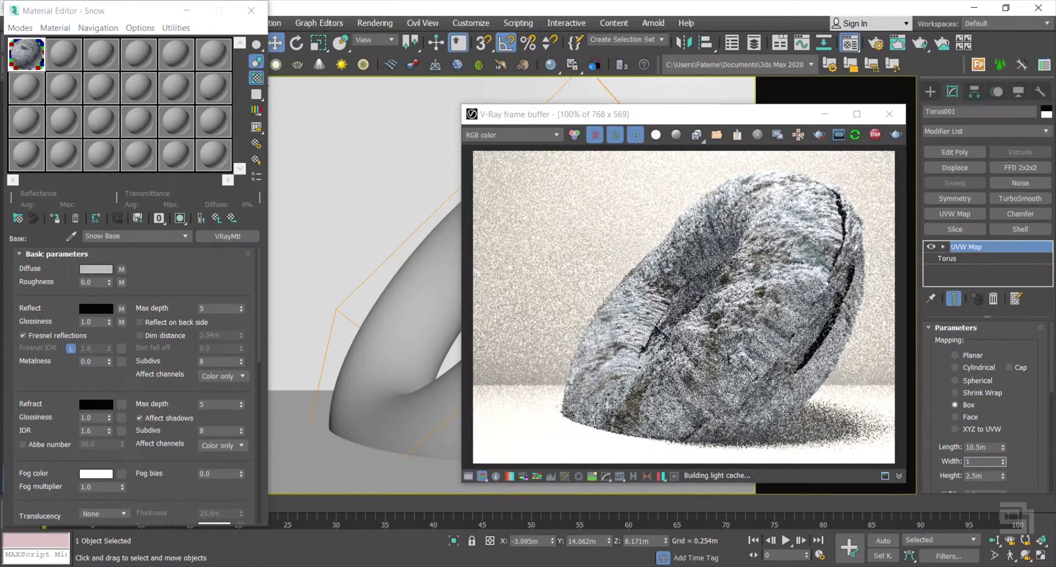
text(0.5m)
key(Tab)
text(10.5)
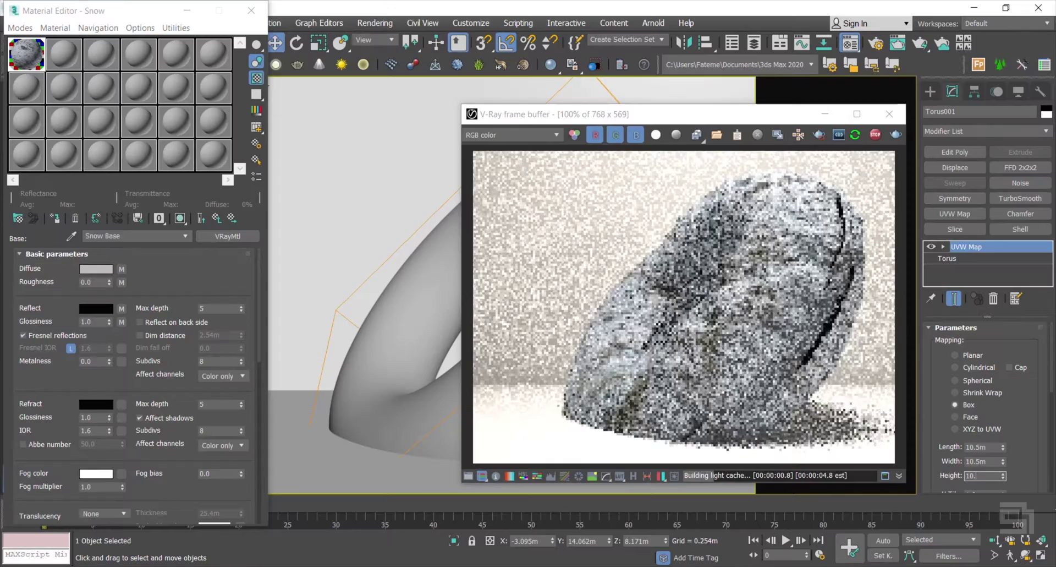
key(Tab)
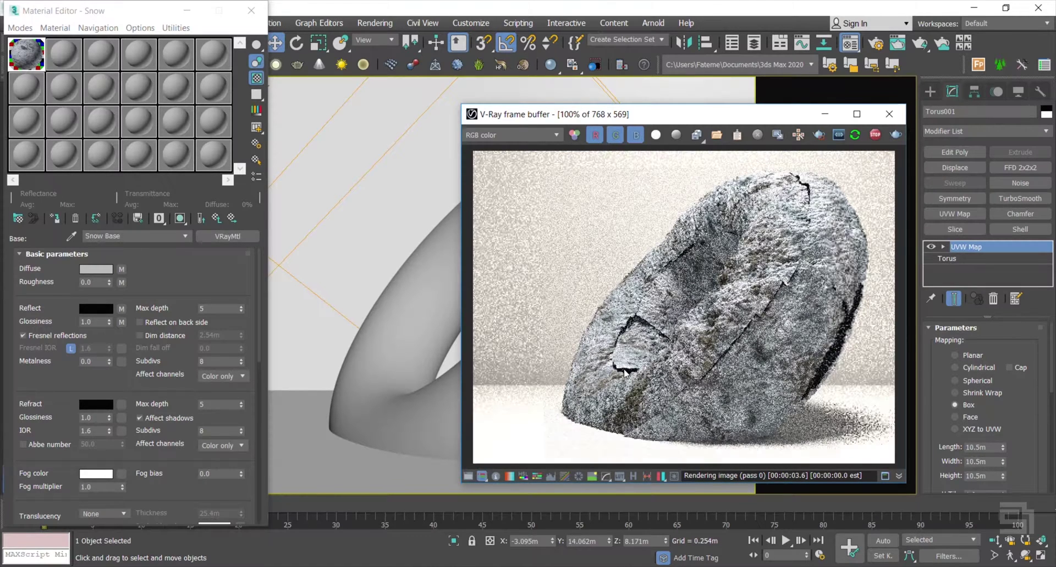
Examine the rendered torus surface up close for breaks where the box-mapped displacement faces meet
scroll(625, 372, up, 1)
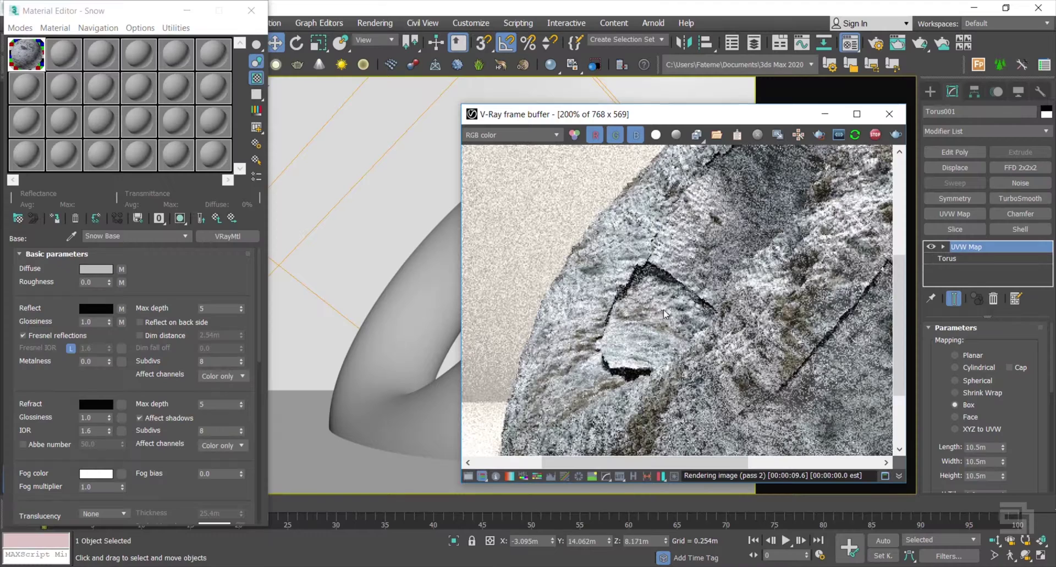
scroll(641, 333, down, 1)
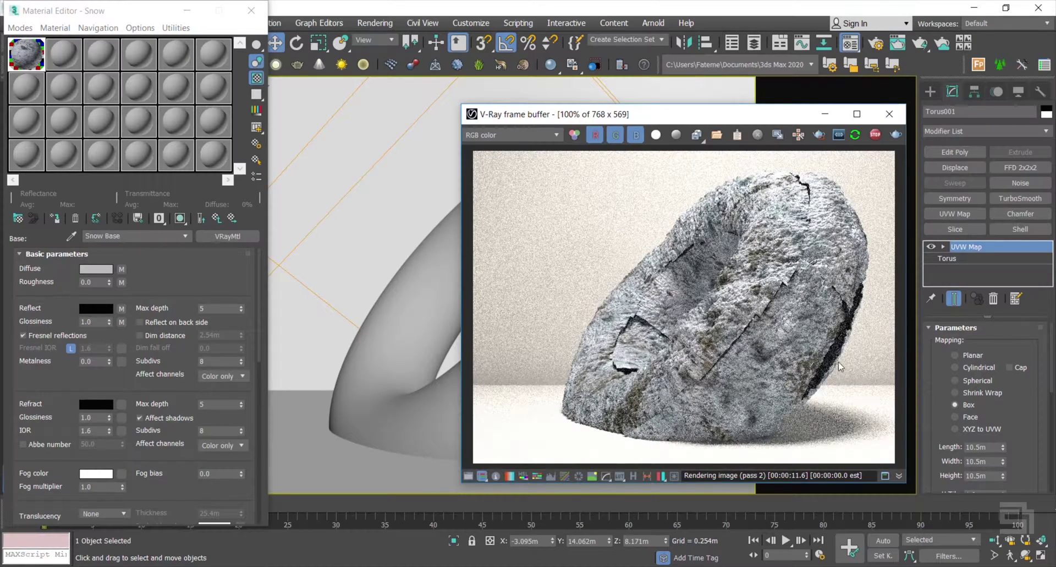
scroll(840, 367, up, 1)
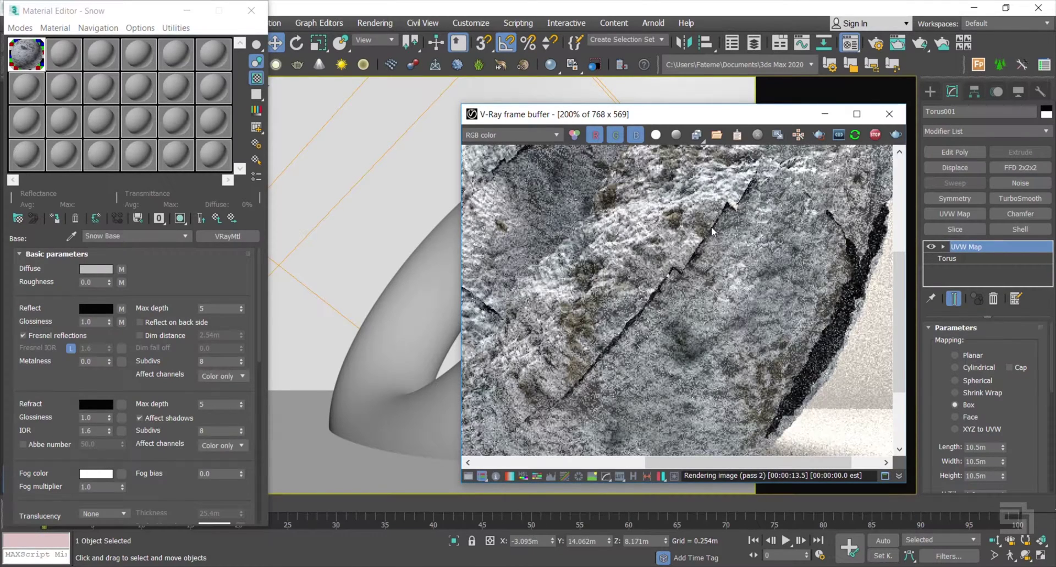
scroll(717, 256, down, 1)
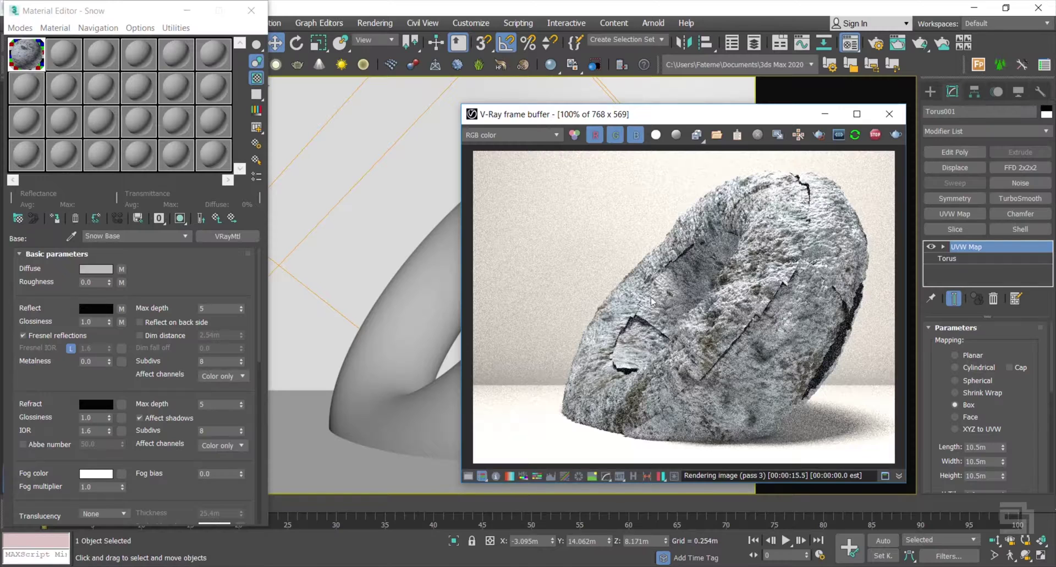
scroll(629, 375, up, 1)
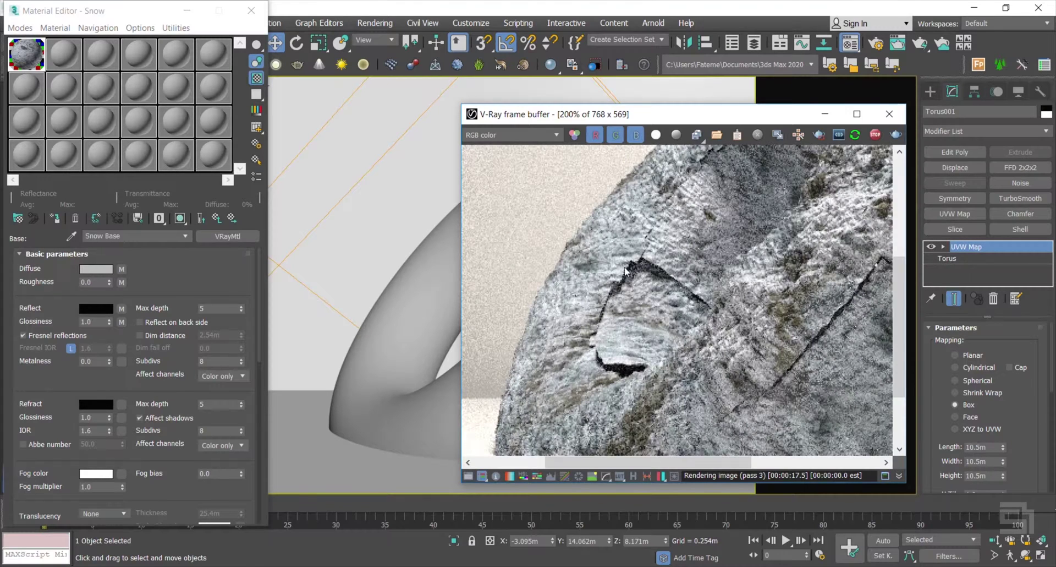
scroll(606, 313, down, 1)
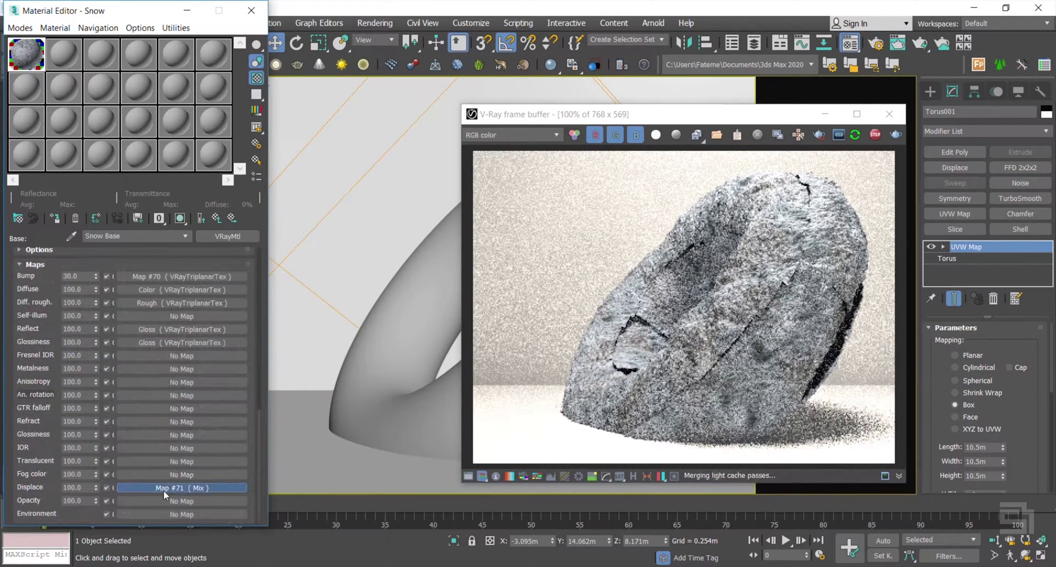
Wrap the Snow Base displacement Mix in a VRayTriplanarTex, keeping the old map as sub-map, and set its size to 10.5 m
click(163, 488)
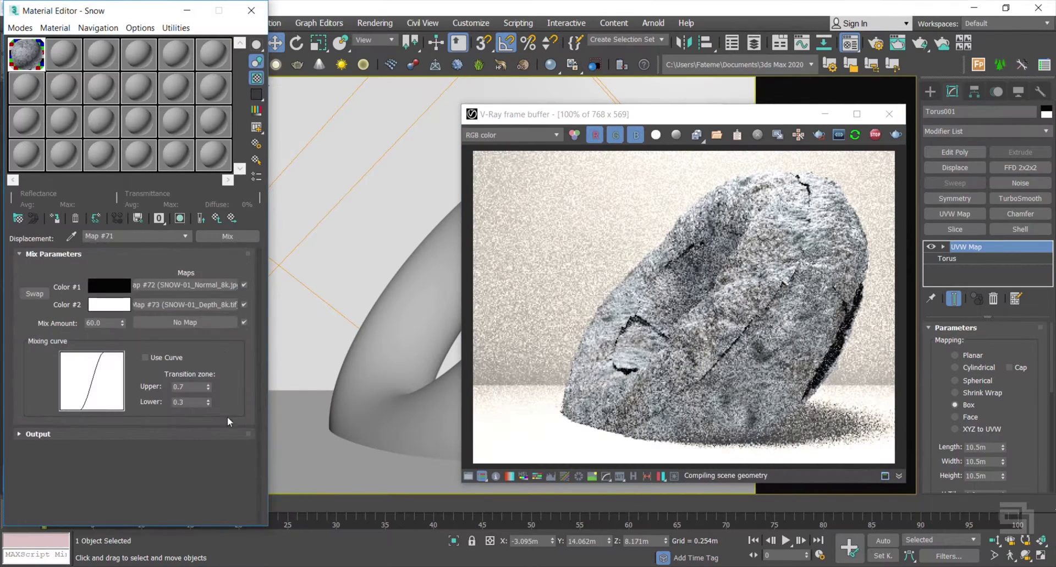
click(223, 236)
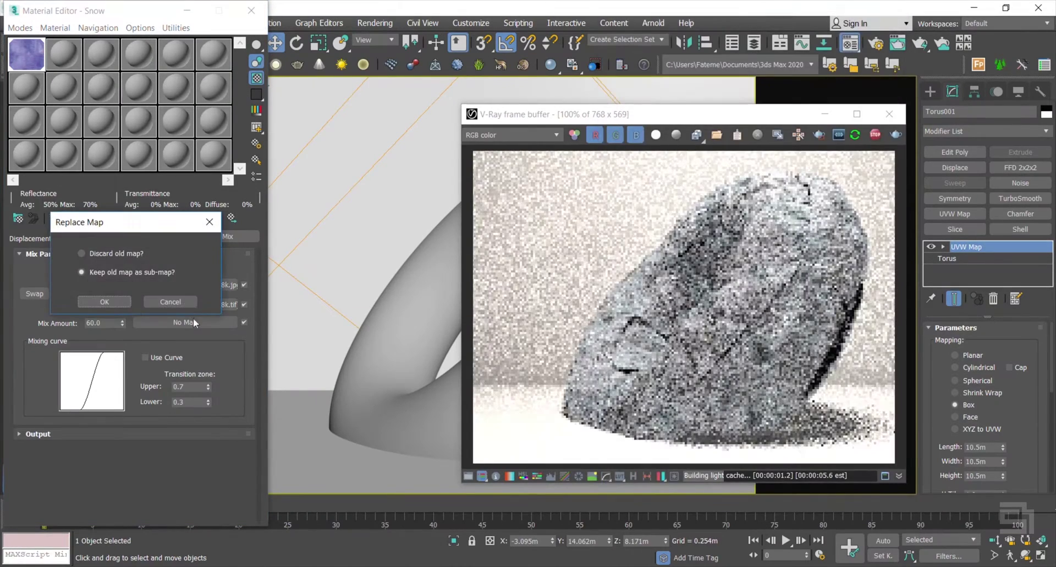
click(107, 301)
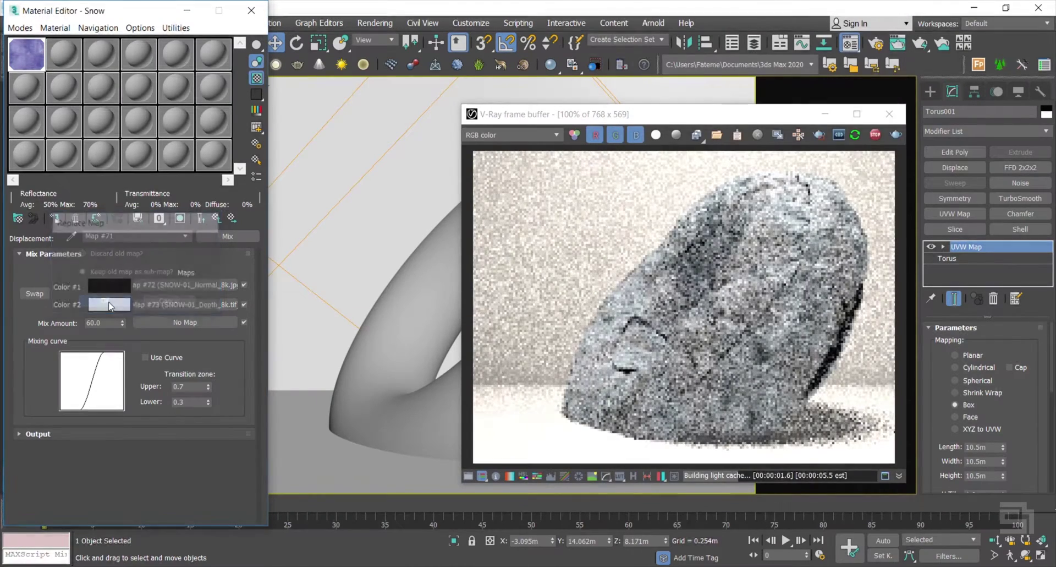
double_click(218, 324)
text(10)
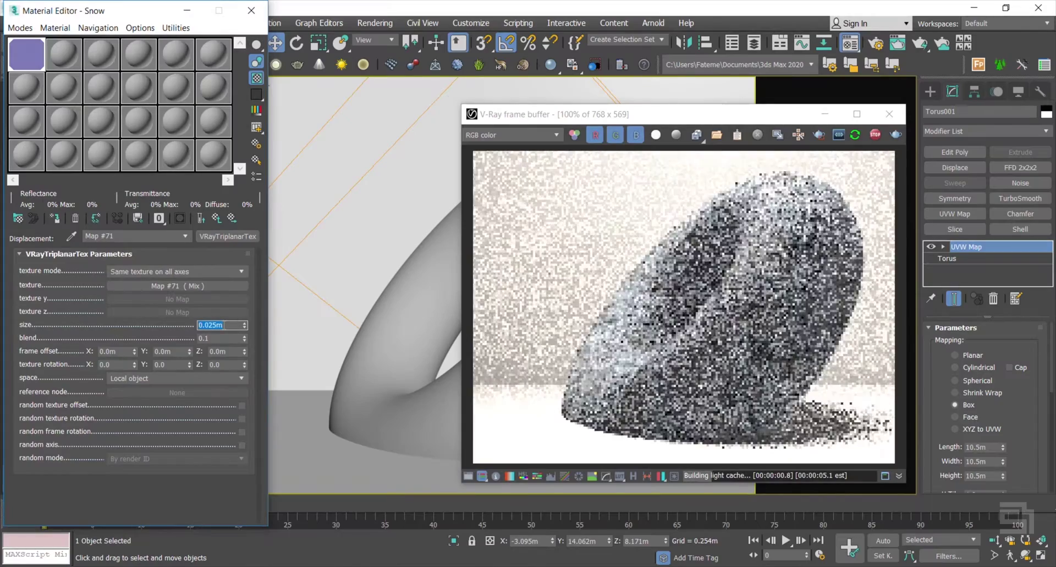
text(.5)
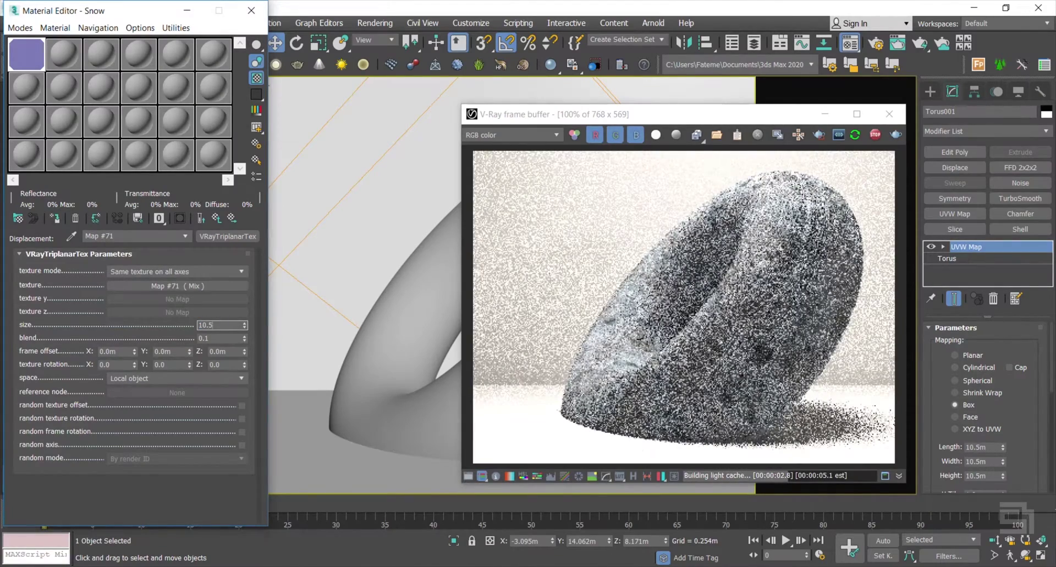
key(Return)
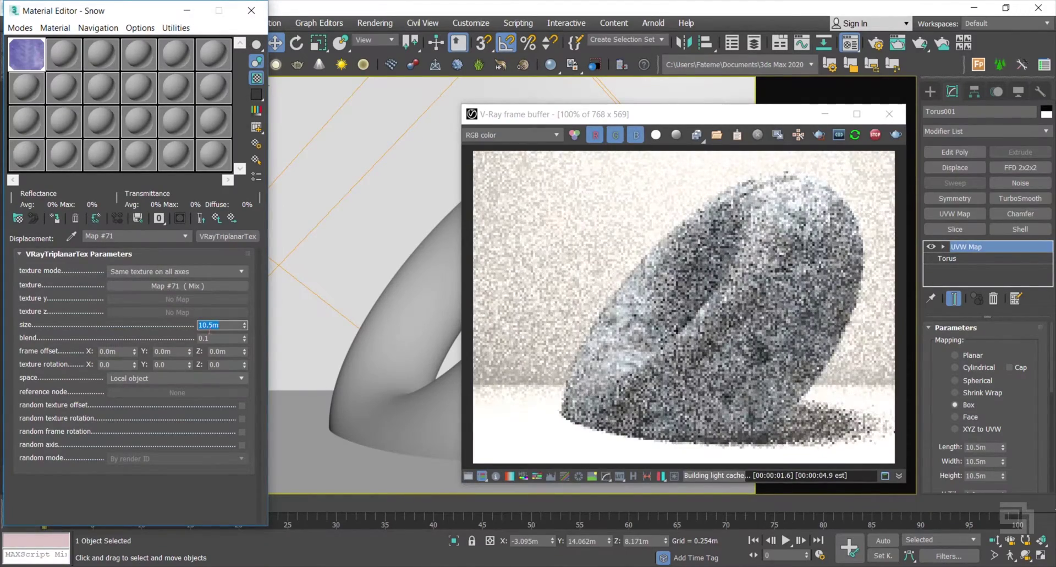
click(91, 321)
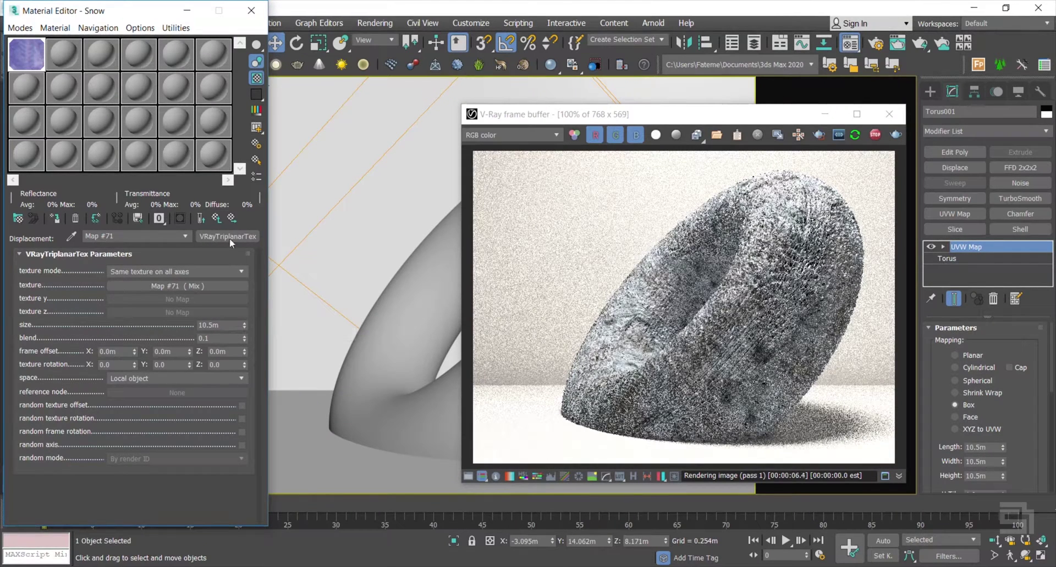
Return to the Snow blend material and open the Mix map in the Snow - Steps coat's displacement slot
click(218, 219)
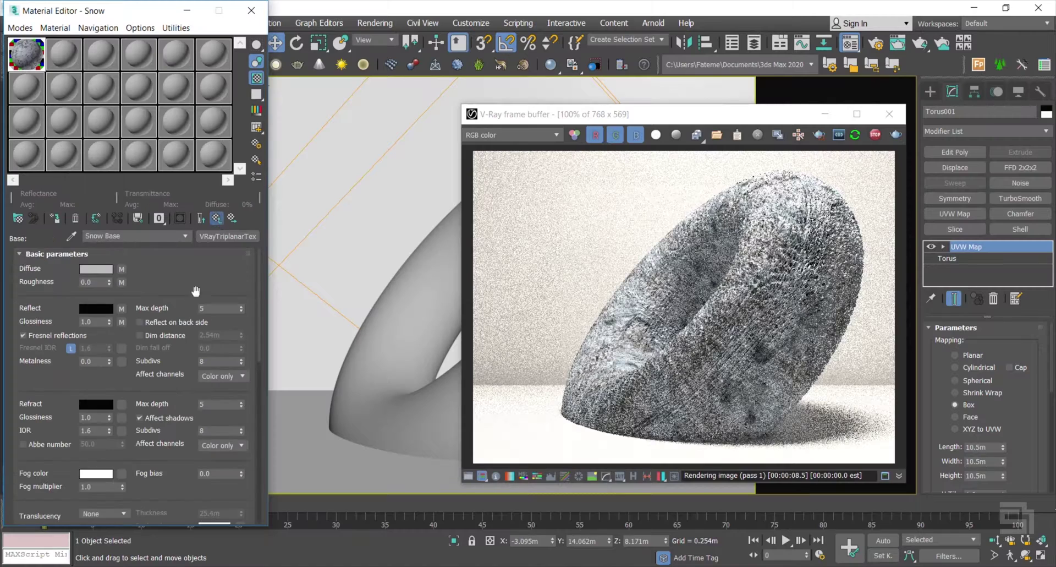
scroll(168, 446, down, 8)
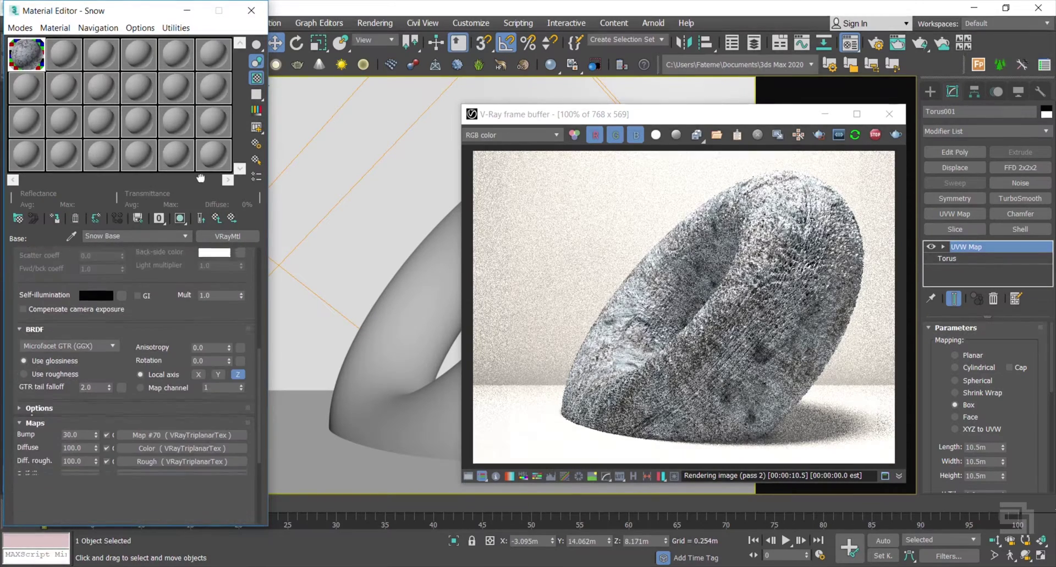
drag(42, 456, 51, 312)
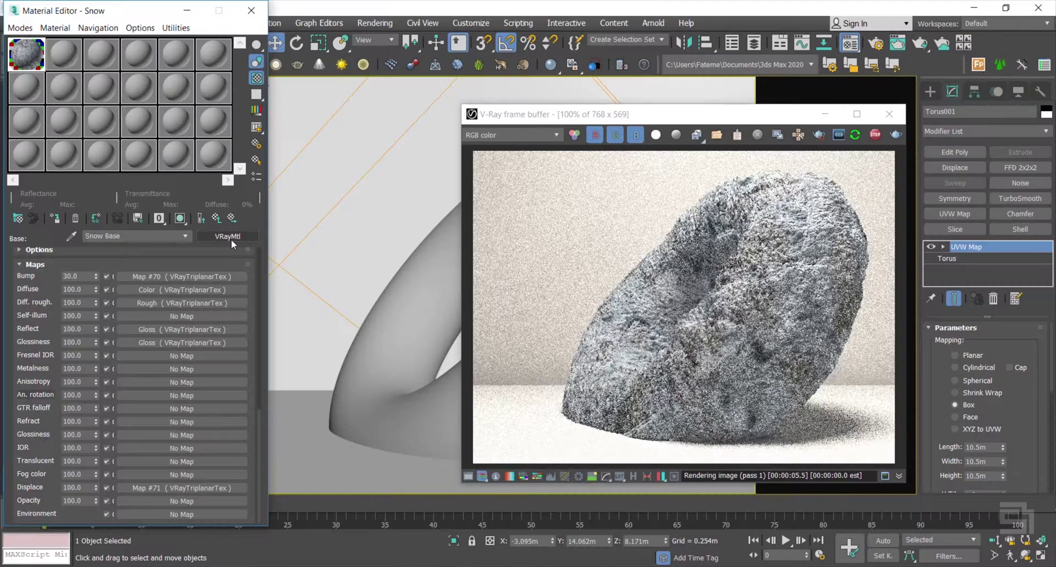
drag(38, 311, 36, 456)
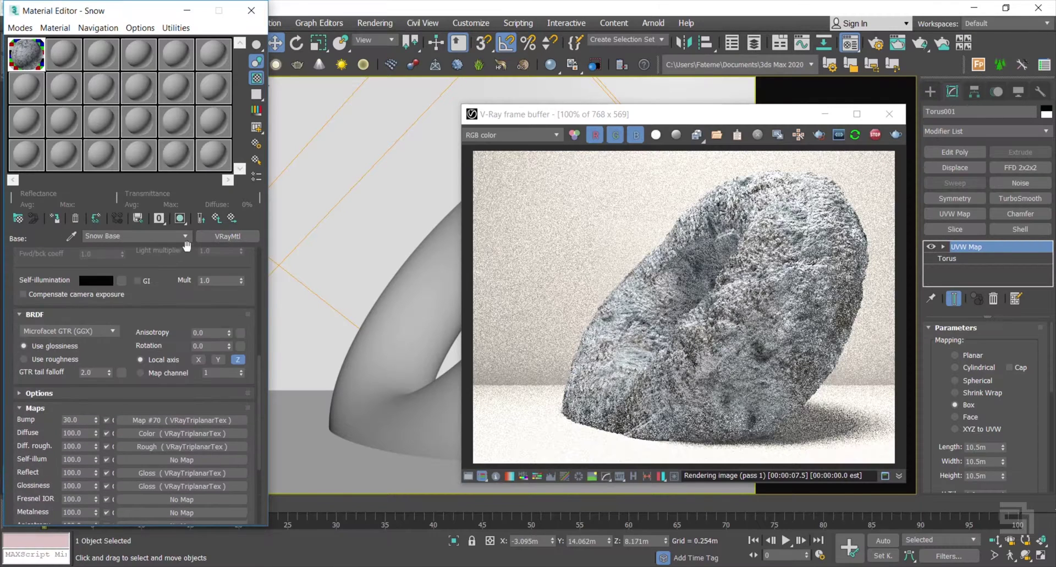
click(215, 217)
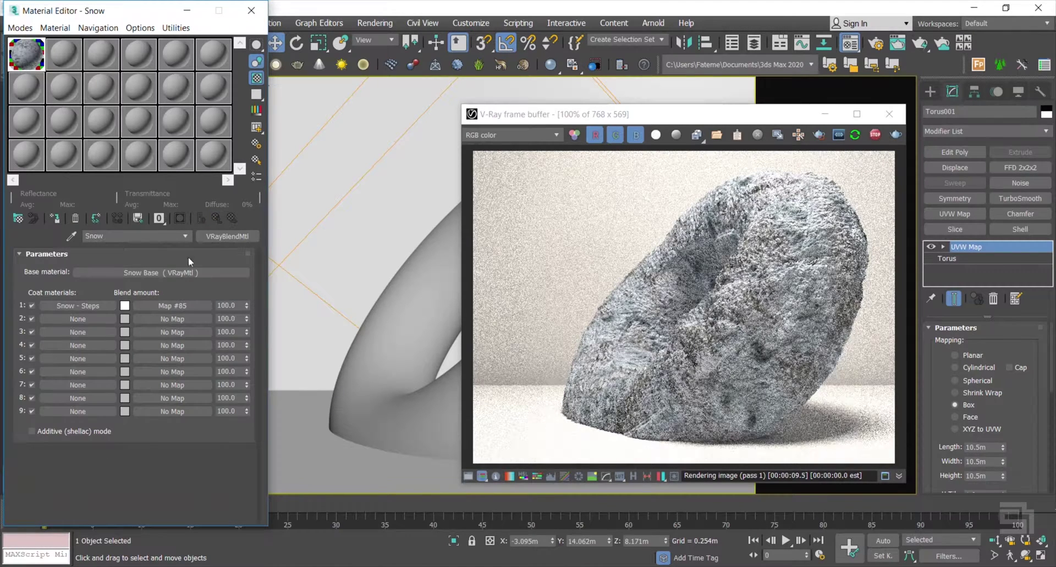
click(97, 302)
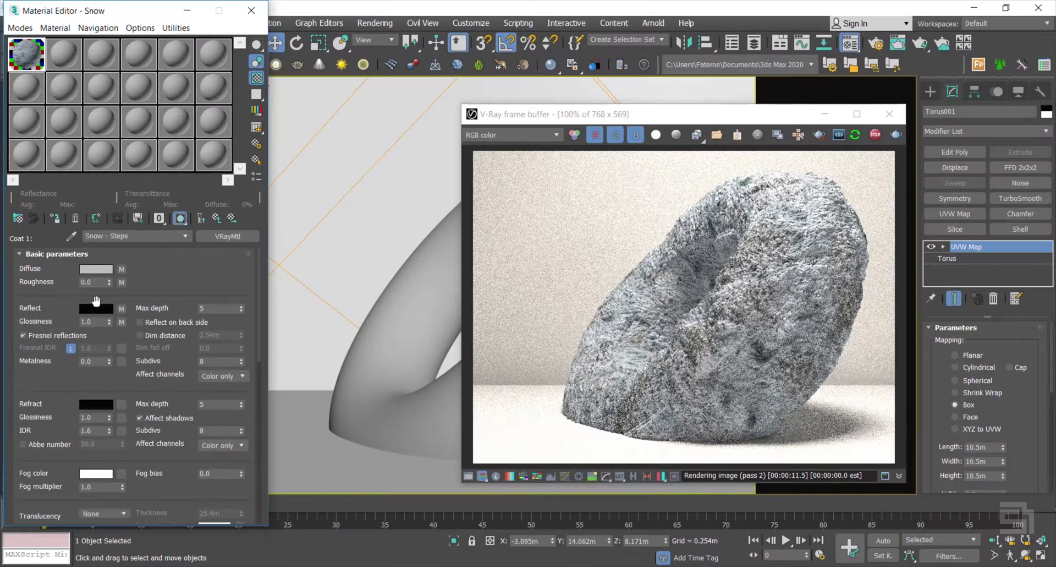
scroll(54, 301, down, 15)
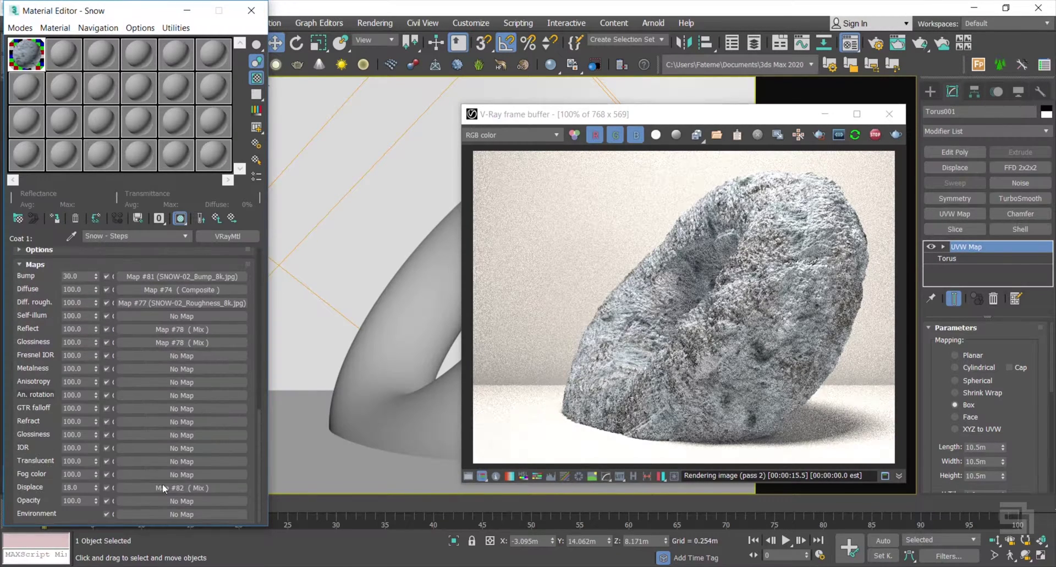
click(217, 487)
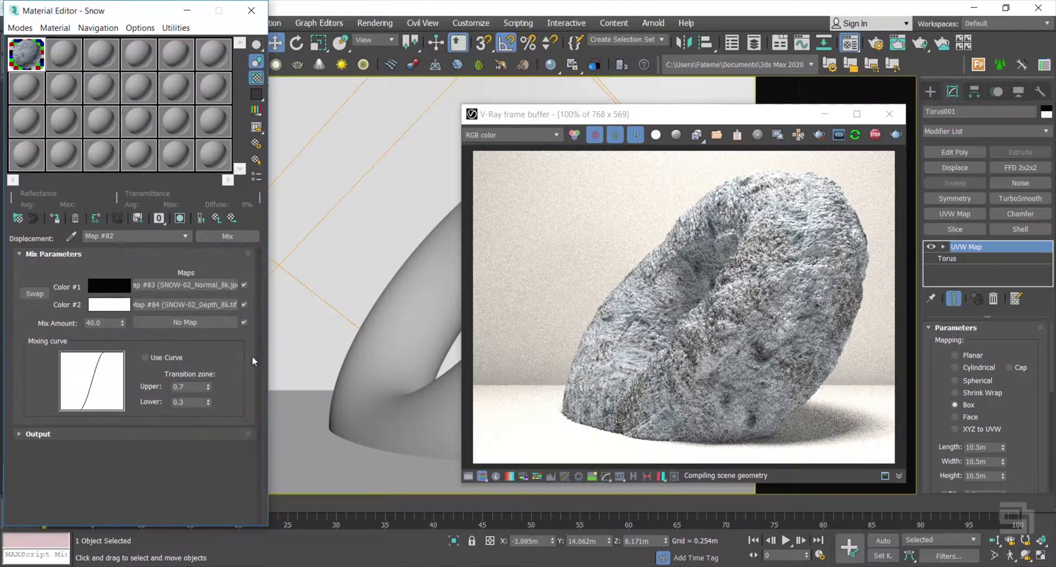
Wrap the Snow - Steps displacement Mix in a VRayTriplanarTex, keeping the old map as sub-map, and set its size to 10.5 m
click(222, 237)
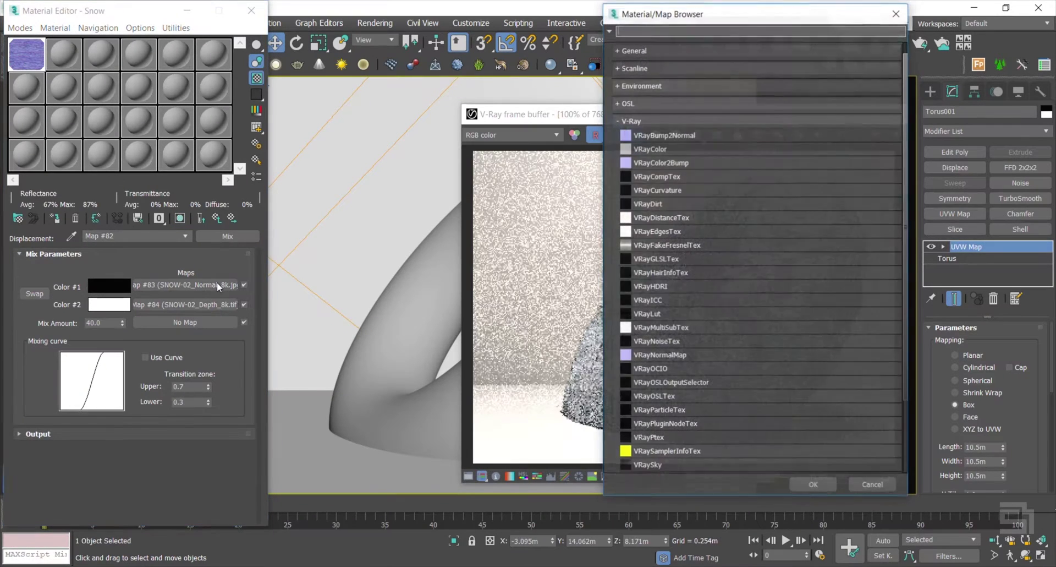
scroll(708, 431, down, 3)
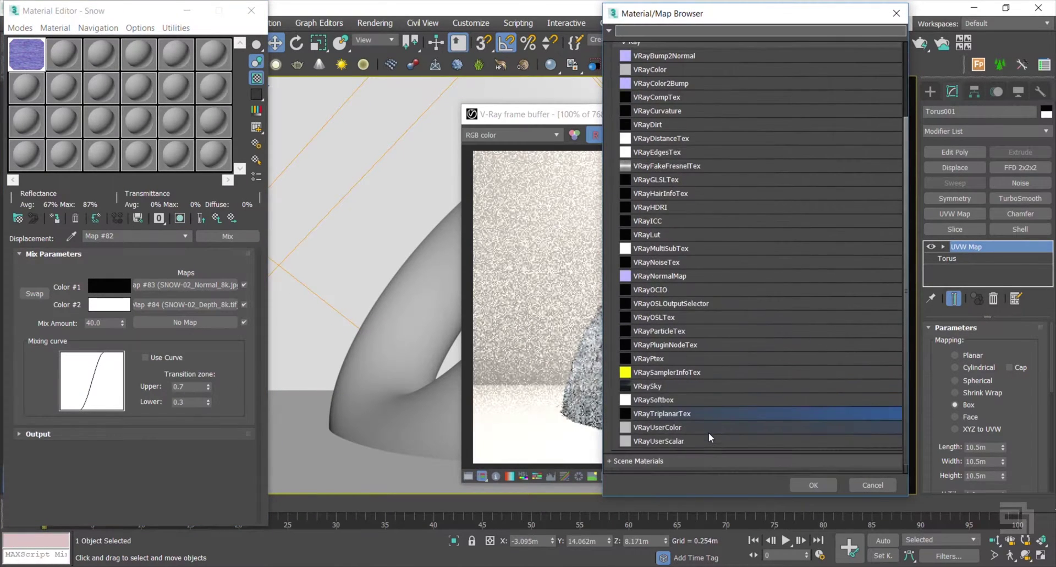
click(697, 402)
double_click(679, 403)
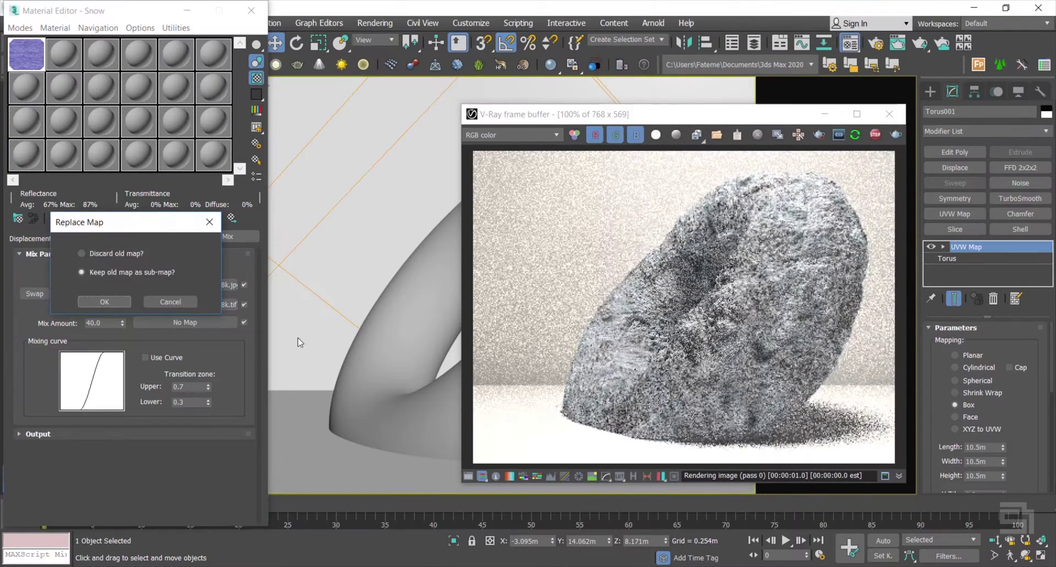
click(104, 302)
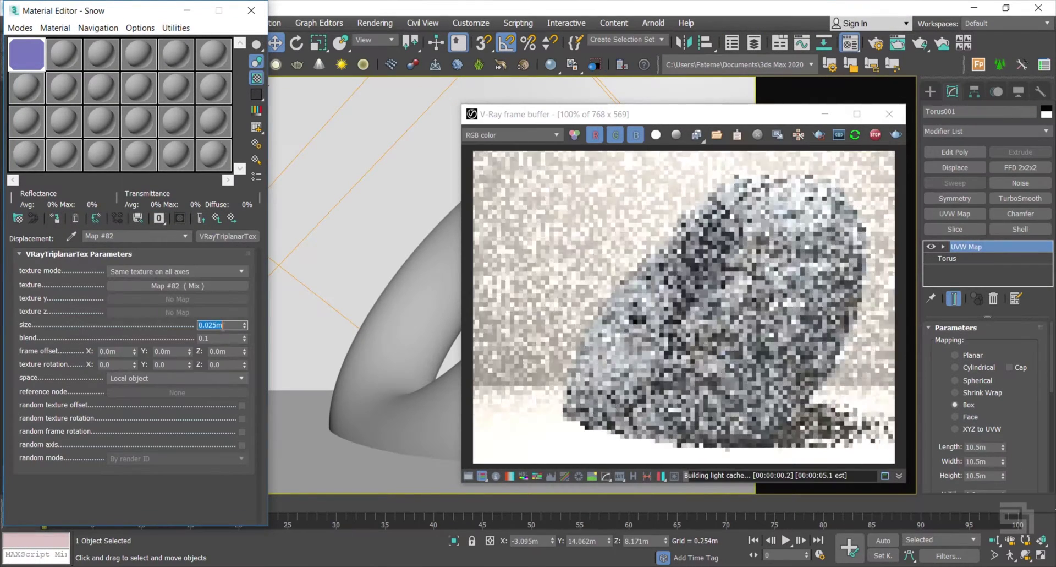
text(10.5)
key(Return)
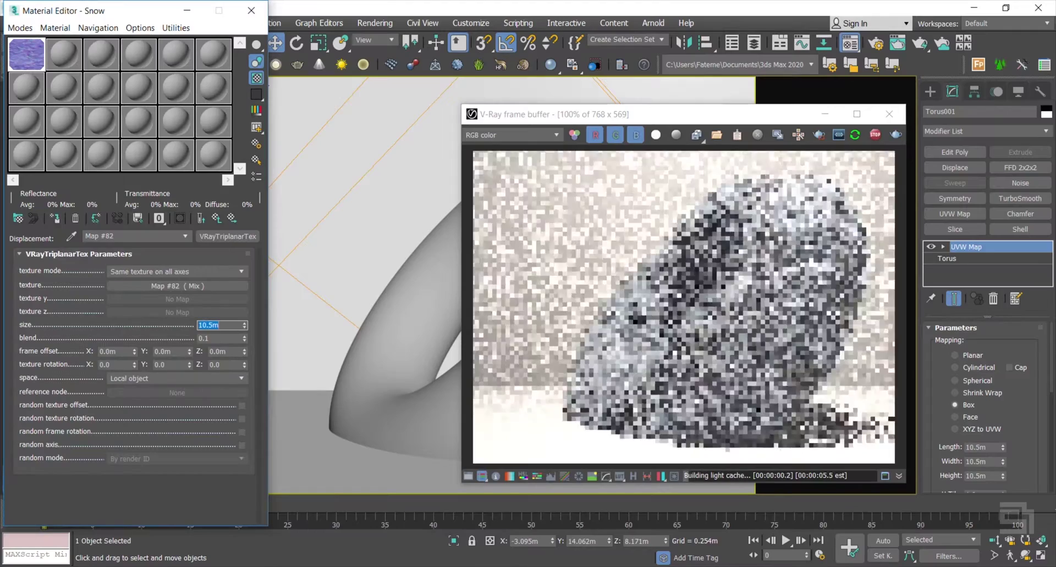
Set Snow Base's displacement amount to 18 and increase it to 20, then set its bump amount to 20
click(217, 219)
click(218, 219)
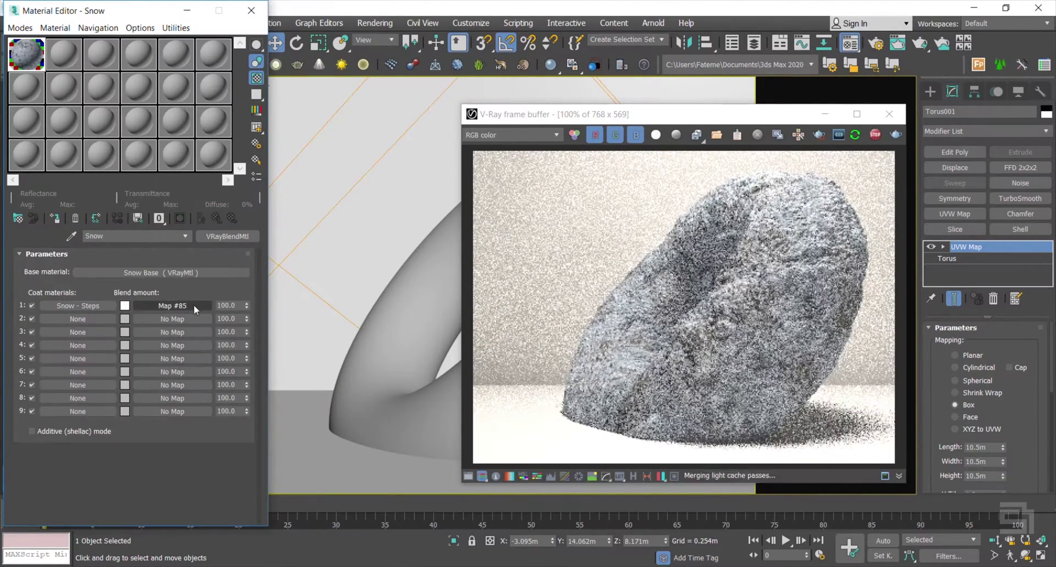
click(681, 356)
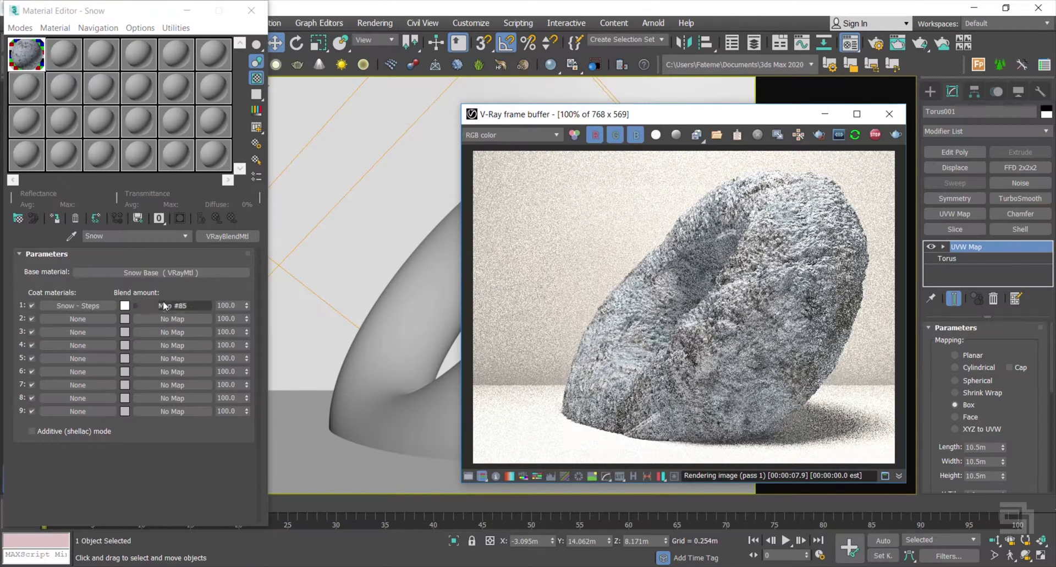
click(166, 273)
scroll(53, 409, down, 10)
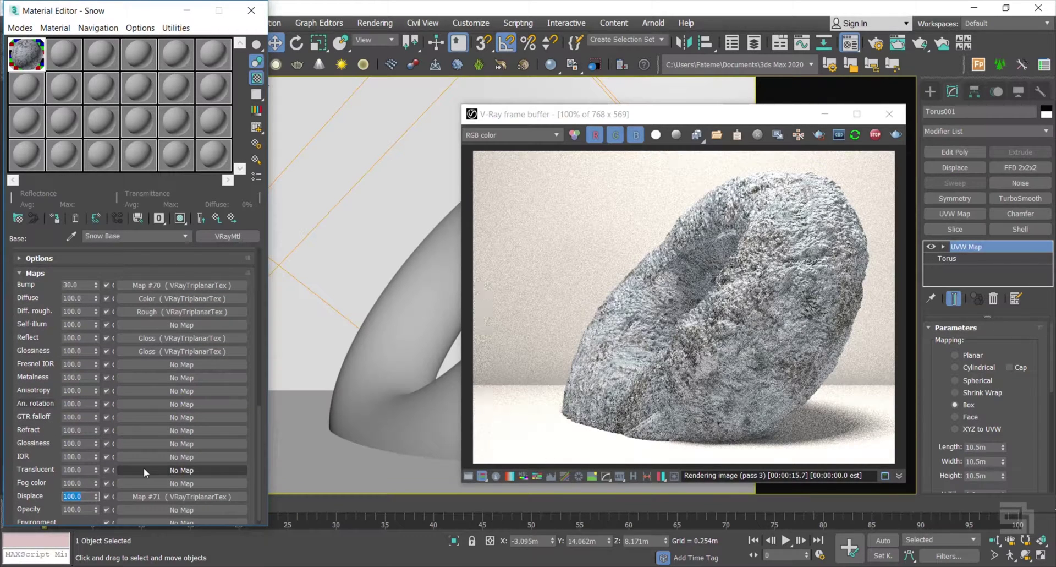
text(18)
key(Return)
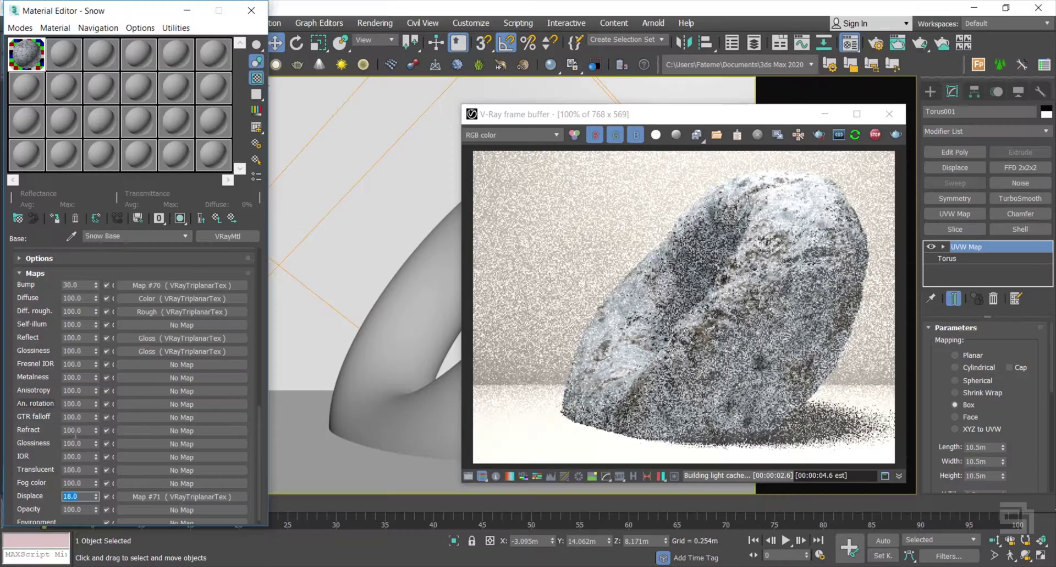
text(20)
key(Return)
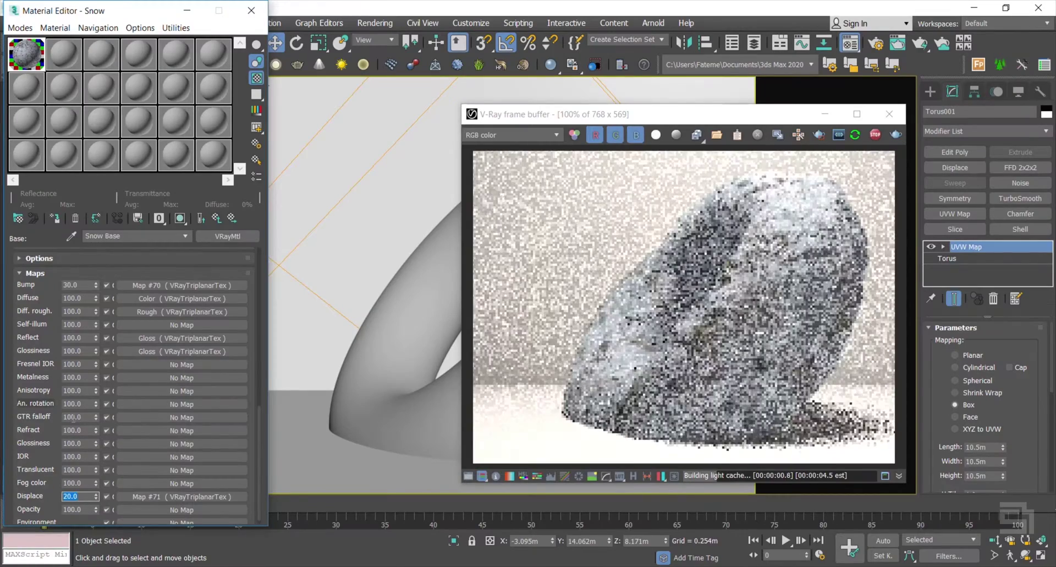
click(83, 285)
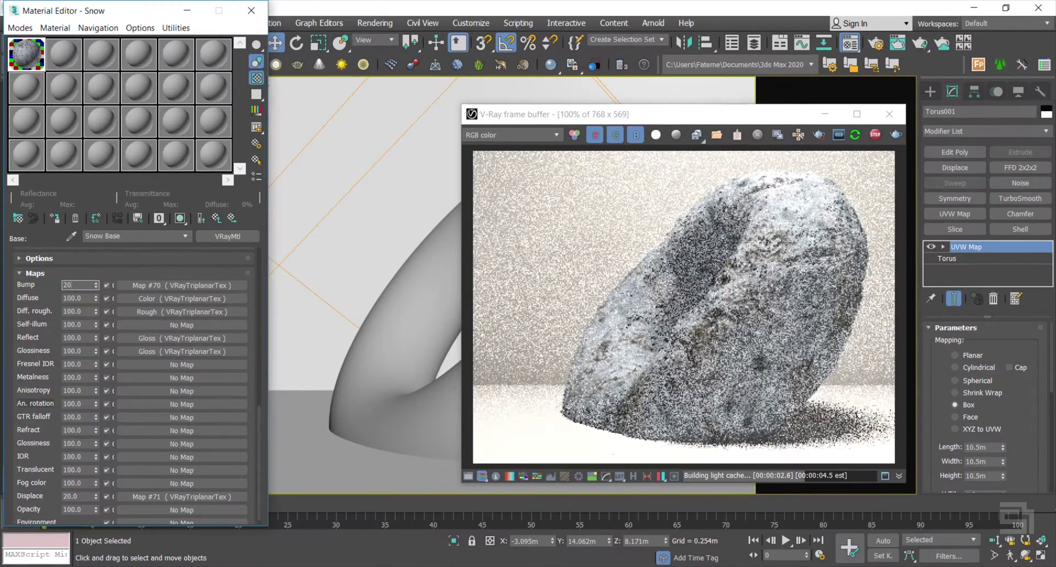
text(20)
key(Return)
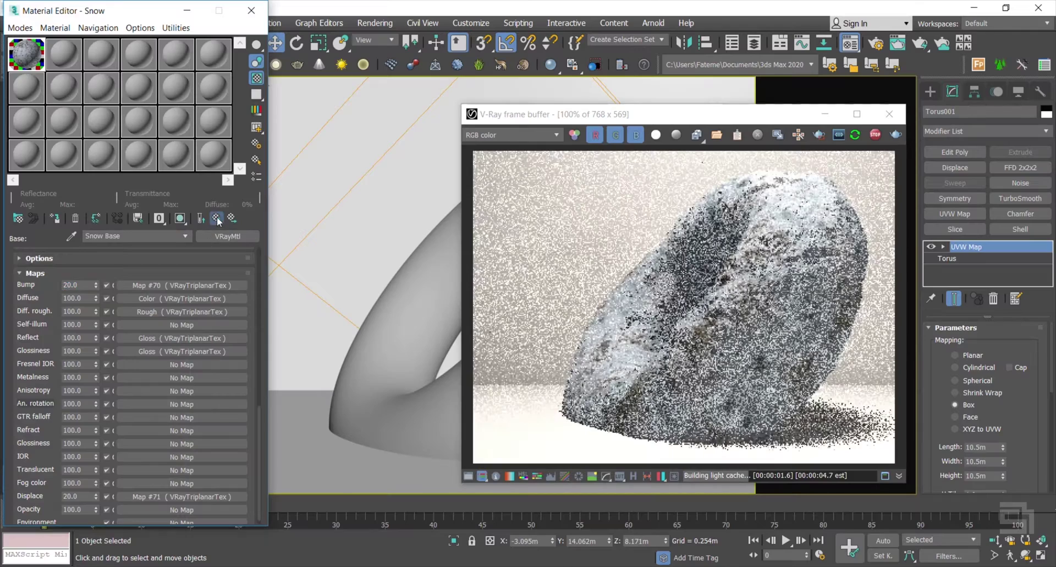
In the Snow - Steps coat material, set the bump amount to 20 and the displacement amount to 18
click(217, 218)
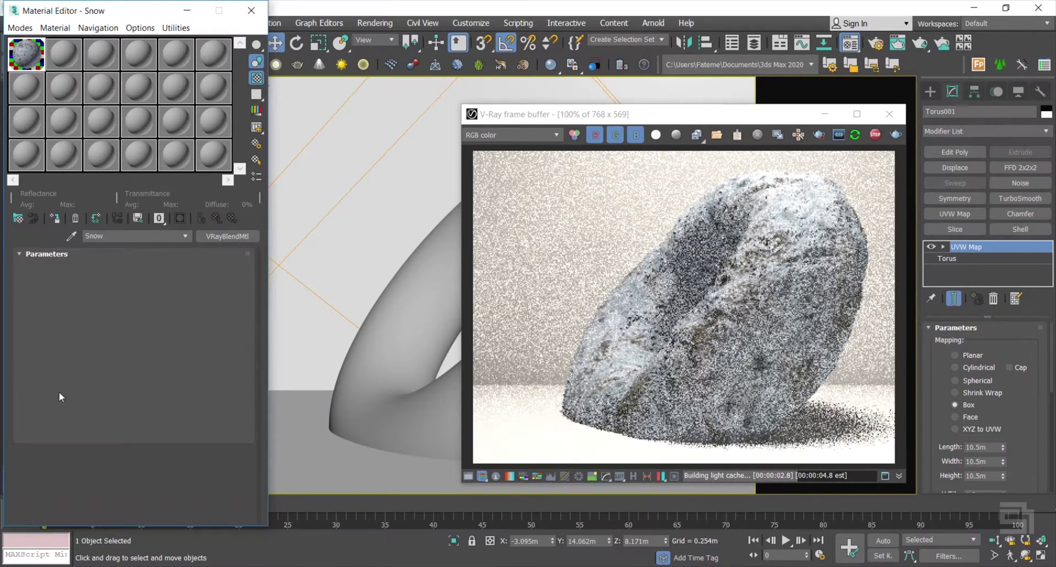
click(58, 396)
scroll(68, 350, down, 5)
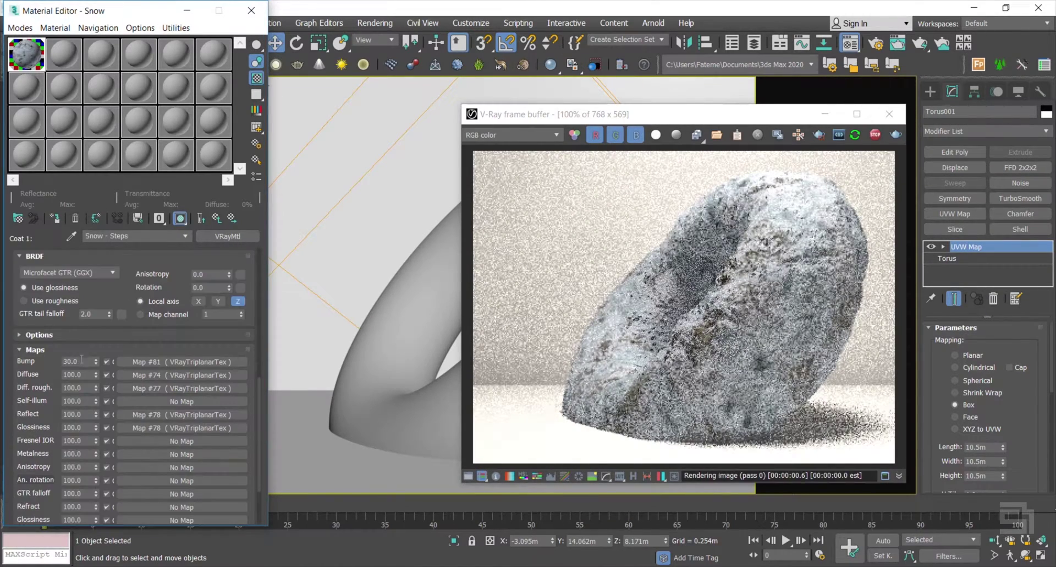
key(Return)
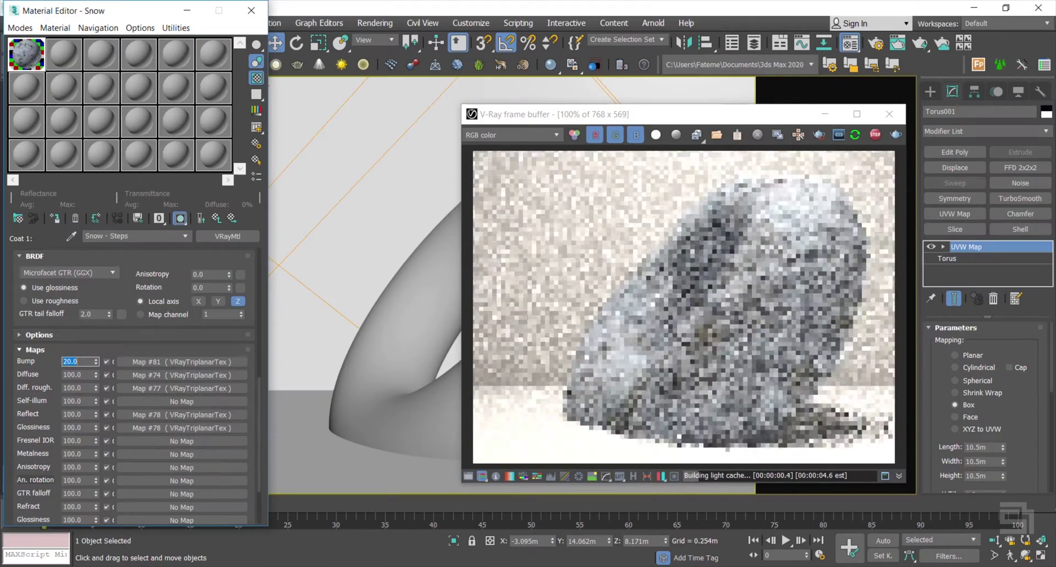
scroll(55, 281, down, 3)
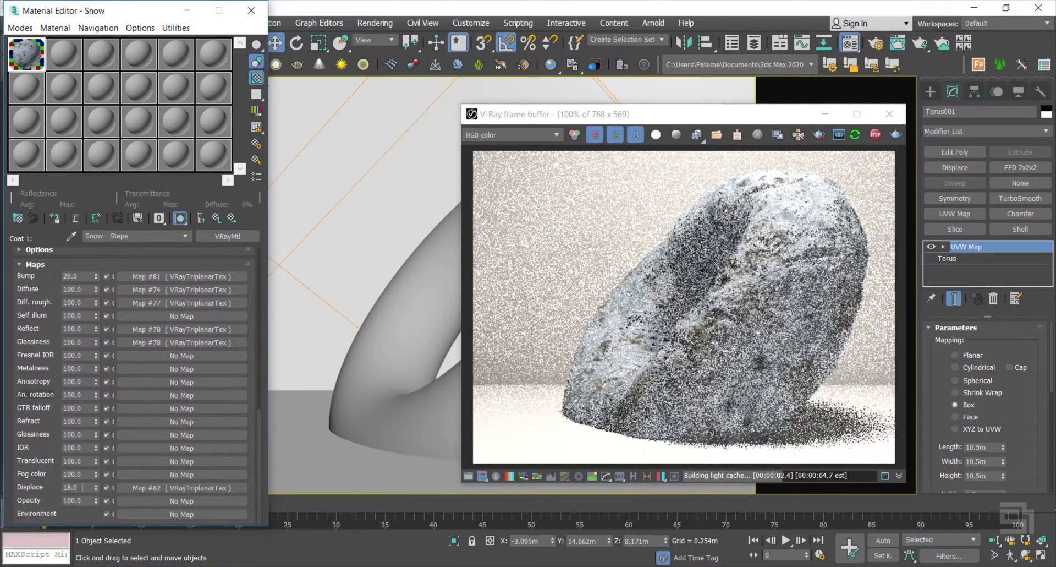
Check the size in the Snow - Steps triplanar displacement map, and inspect the rendered torus surface up close from the Snow blend level
click(144, 487)
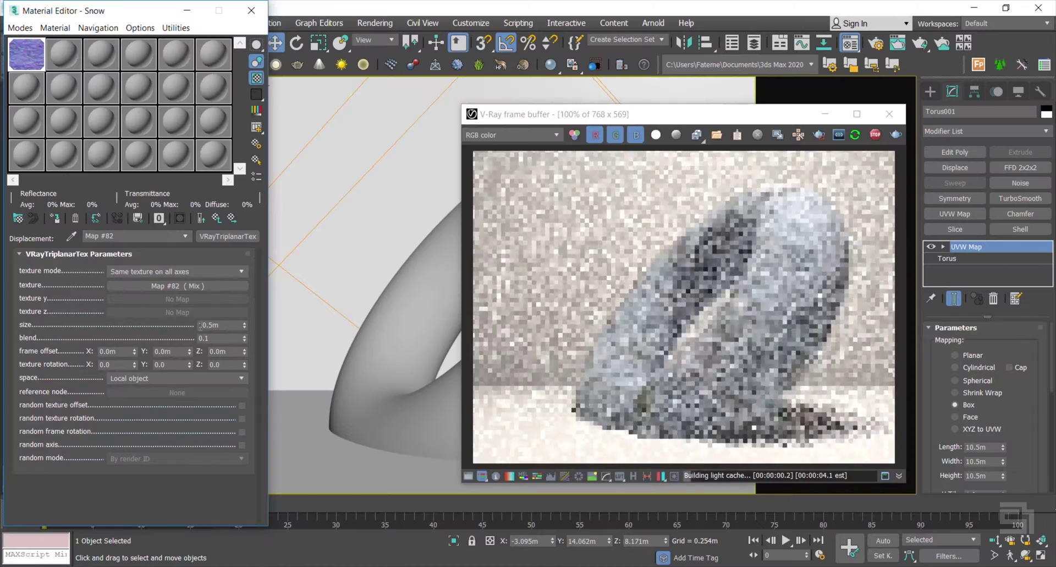
click(216, 219)
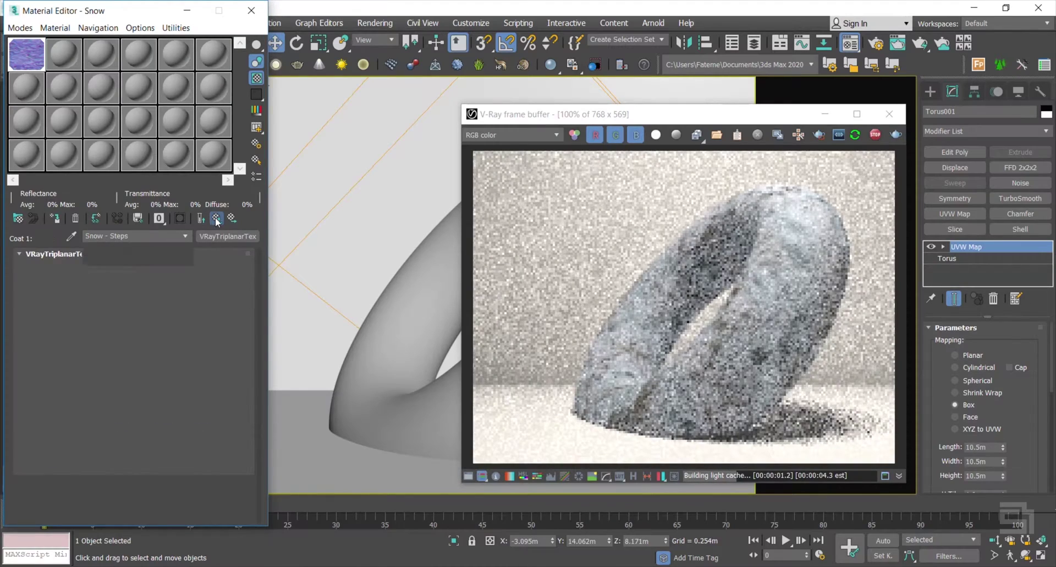
click(215, 219)
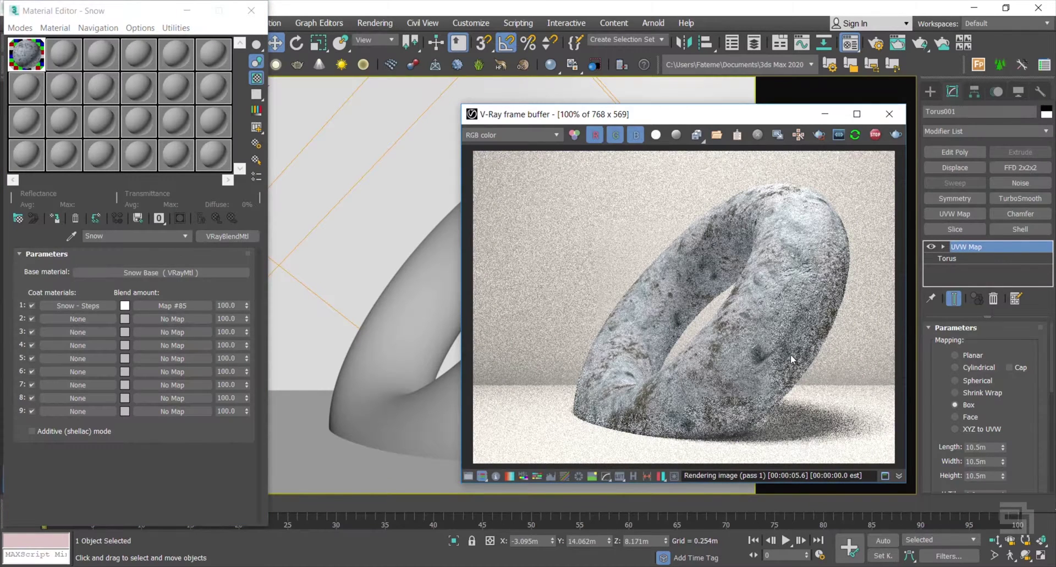
scroll(772, 385, up, 1)
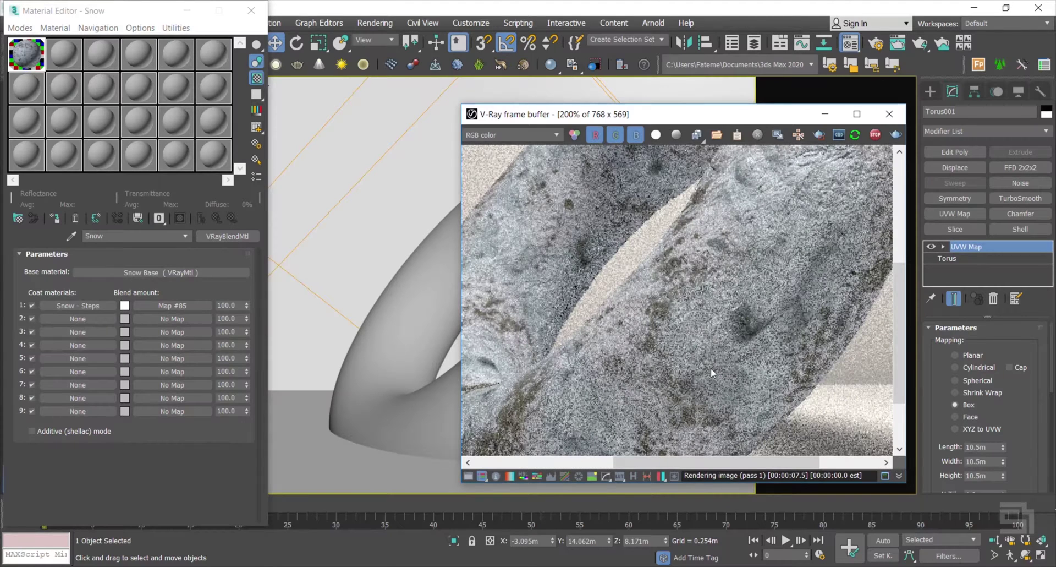
scroll(715, 373, down, 1)
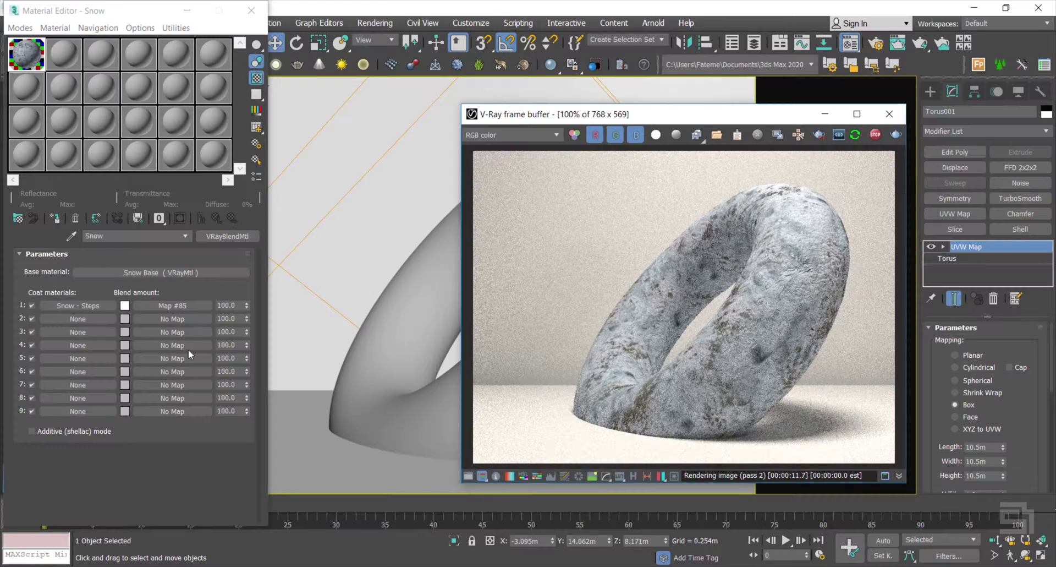
In Snow Base, try a displacement amount of 30, set the bump amount to 30, and raise the displacement to 35
click(127, 274)
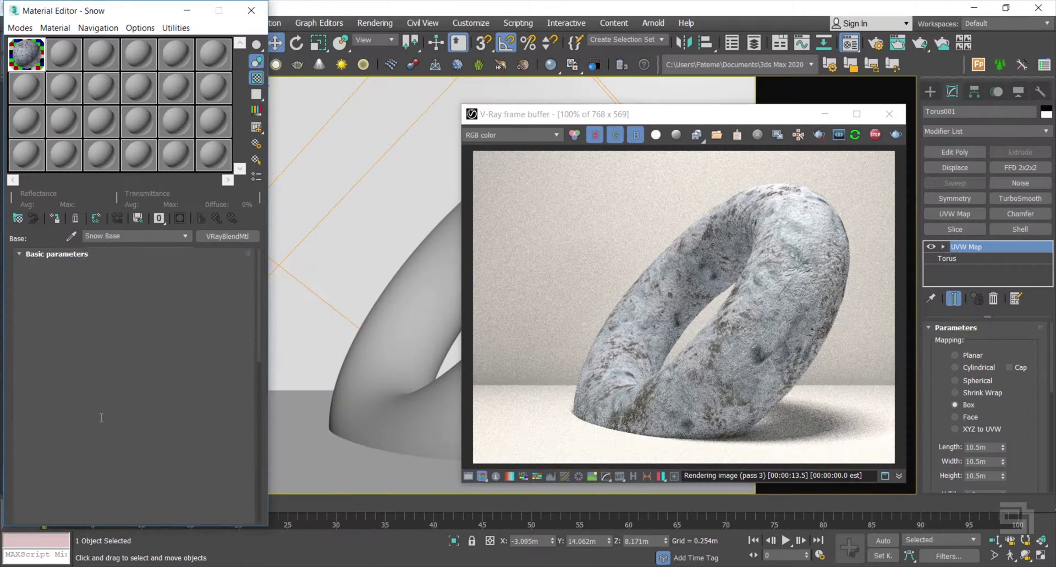
click(55, 254)
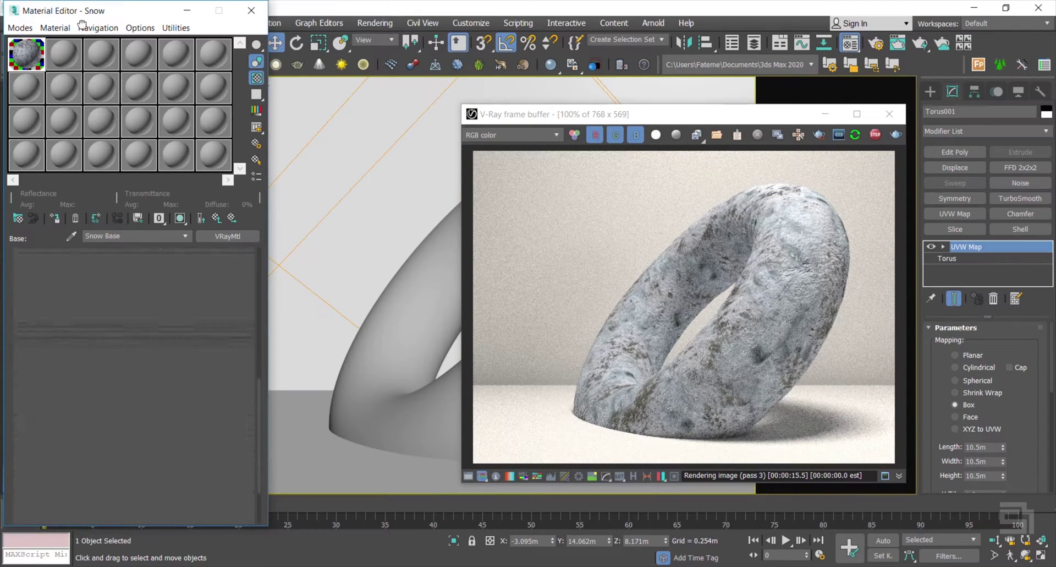
click(39, 249)
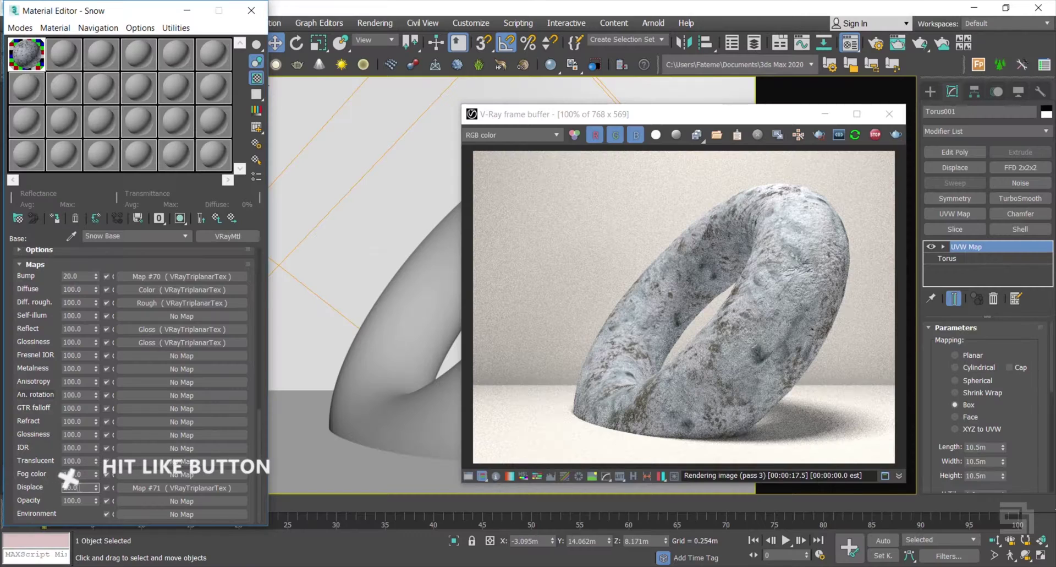
key(Return)
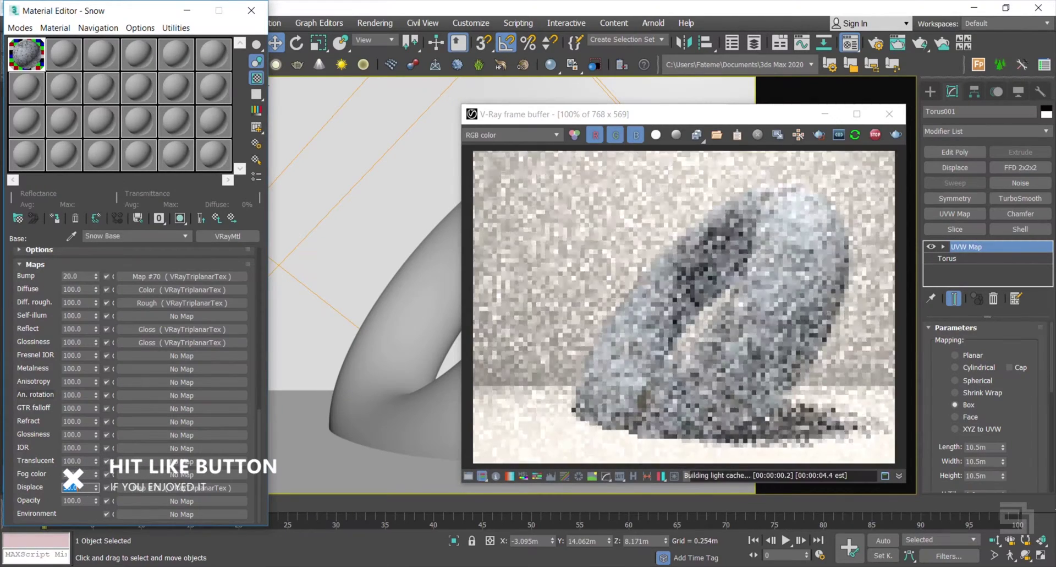
double_click(77, 276)
text(30)
key(Return)
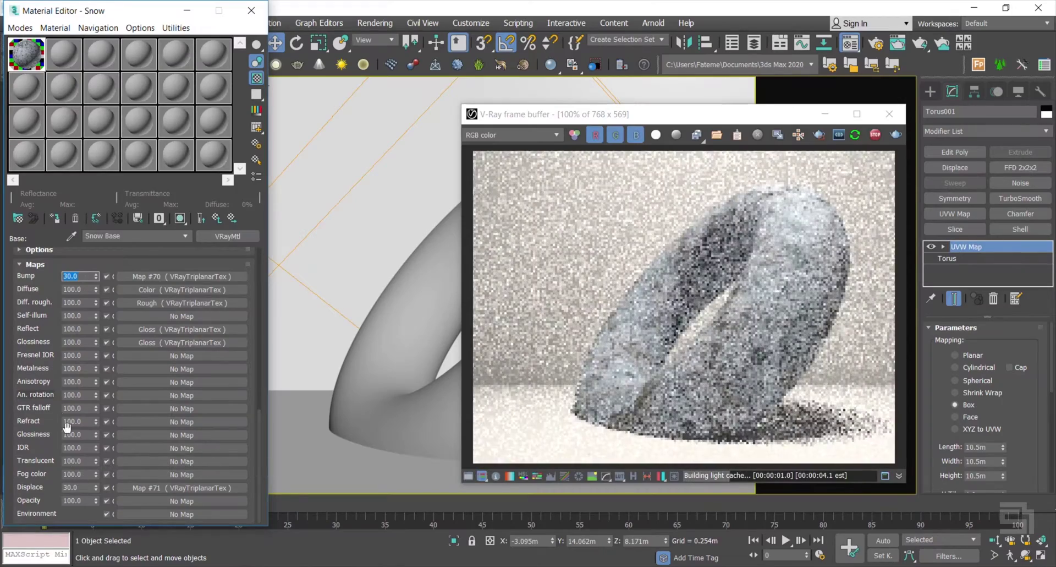
double_click(77, 487)
text(35)
key(Return)
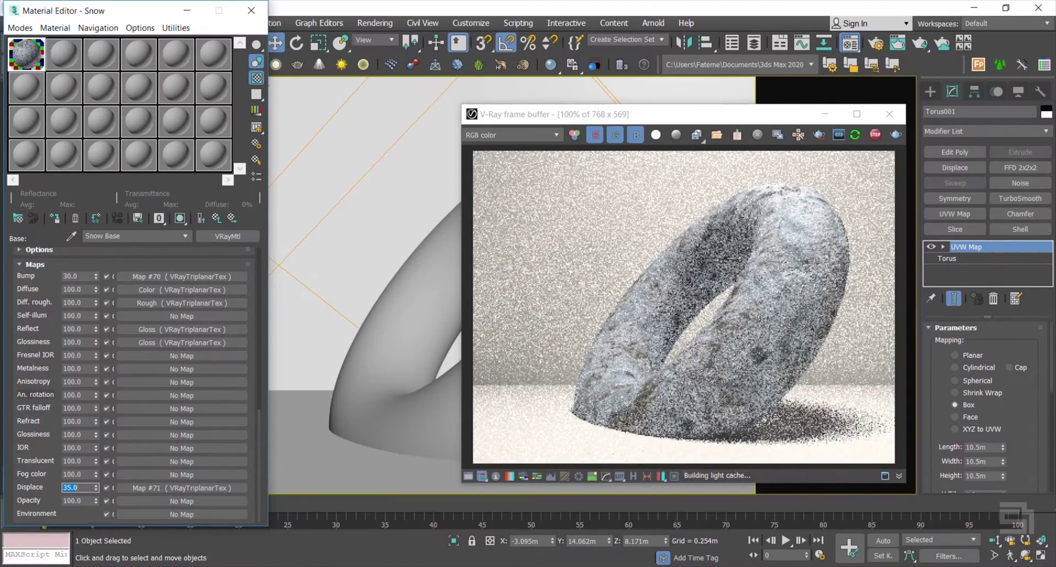
In the Snow - Steps coat, set the displacement amount to 30 and the bump amount to 25, and return to the Snow blend
click(215, 219)
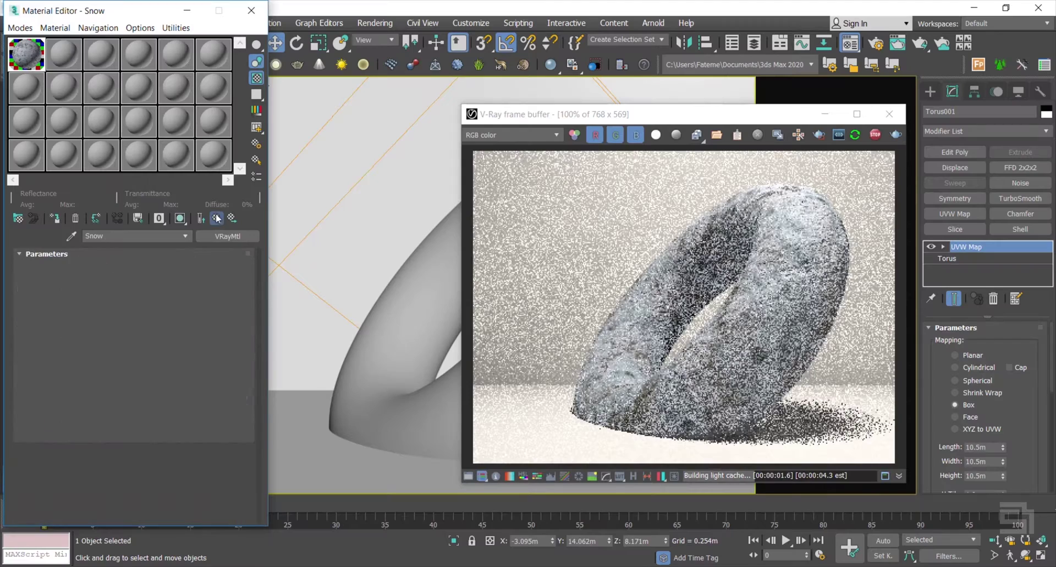
click(57, 416)
scroll(47, 406, down, 5)
scroll(45, 447, down, 5)
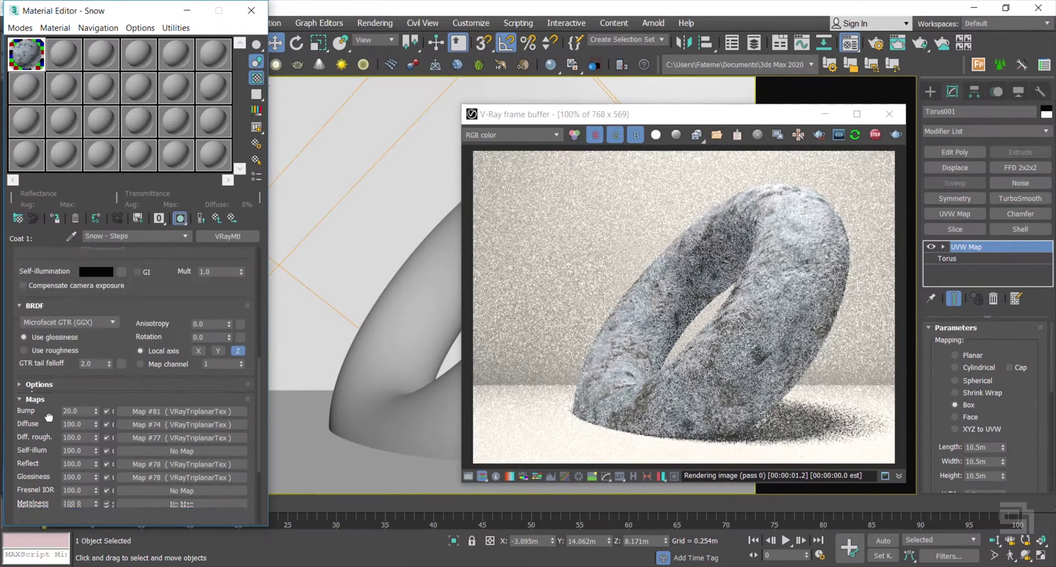
double_click(81, 486)
text(30)
key(Return)
double_click(80, 275)
text(25)
key(Return)
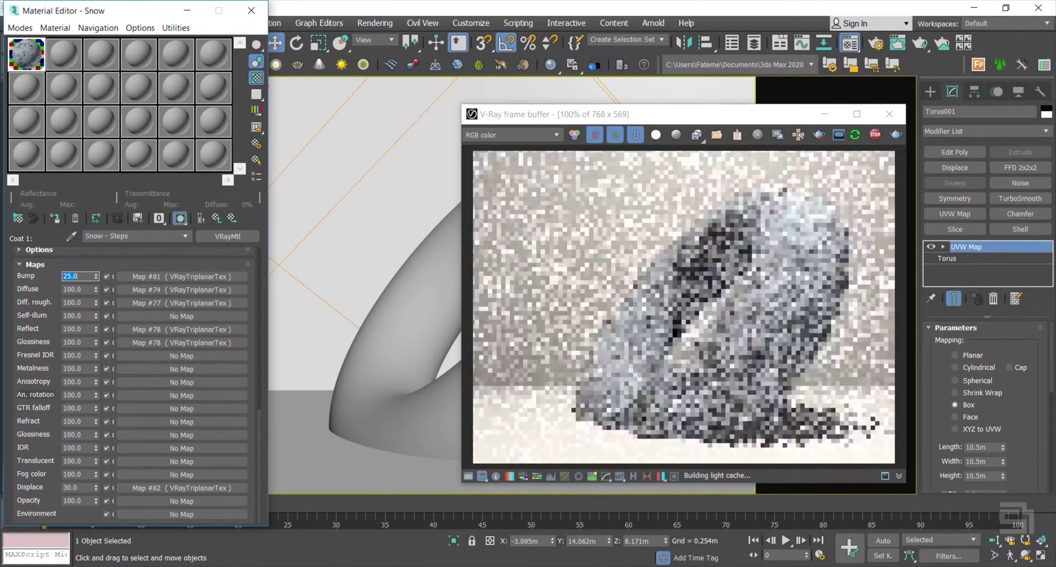
scroll(49, 330, up, 1)
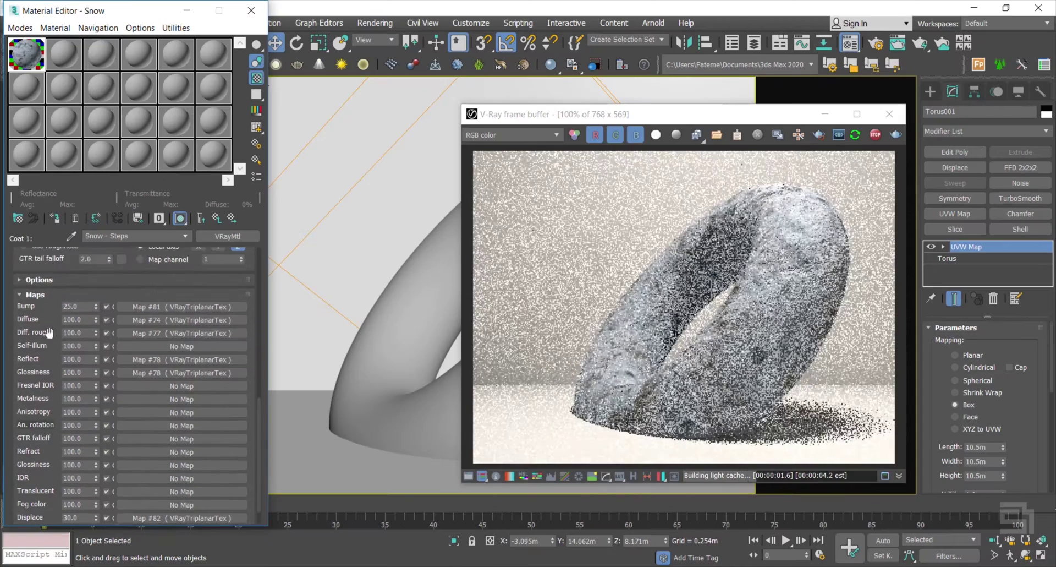
click(216, 218)
Examine the Snow material in an enlarged sample preview beside the render, and close the preview
click(651, 358)
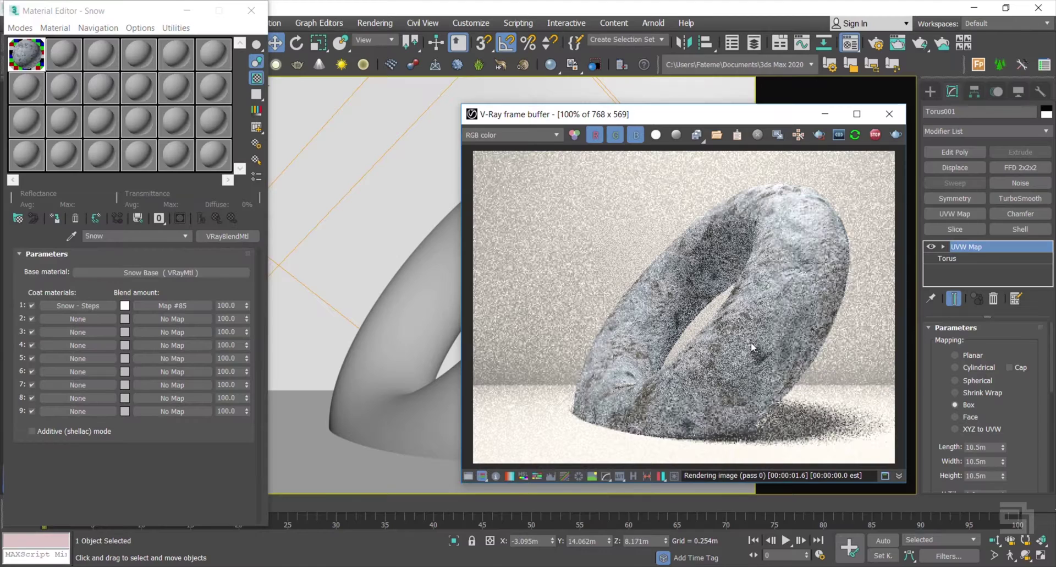
double_click(36, 57)
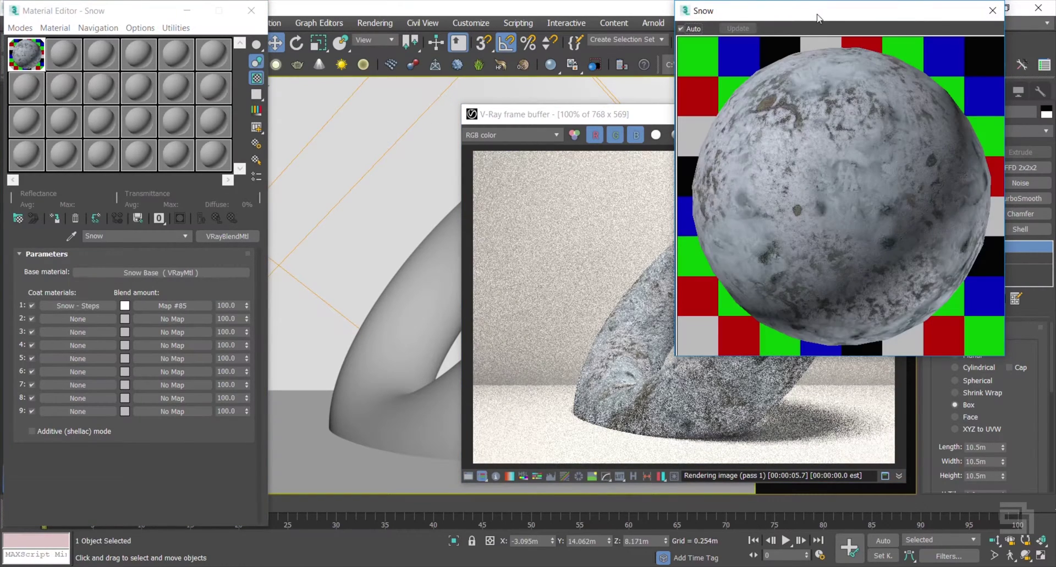
drag(833, 17, 244, 122)
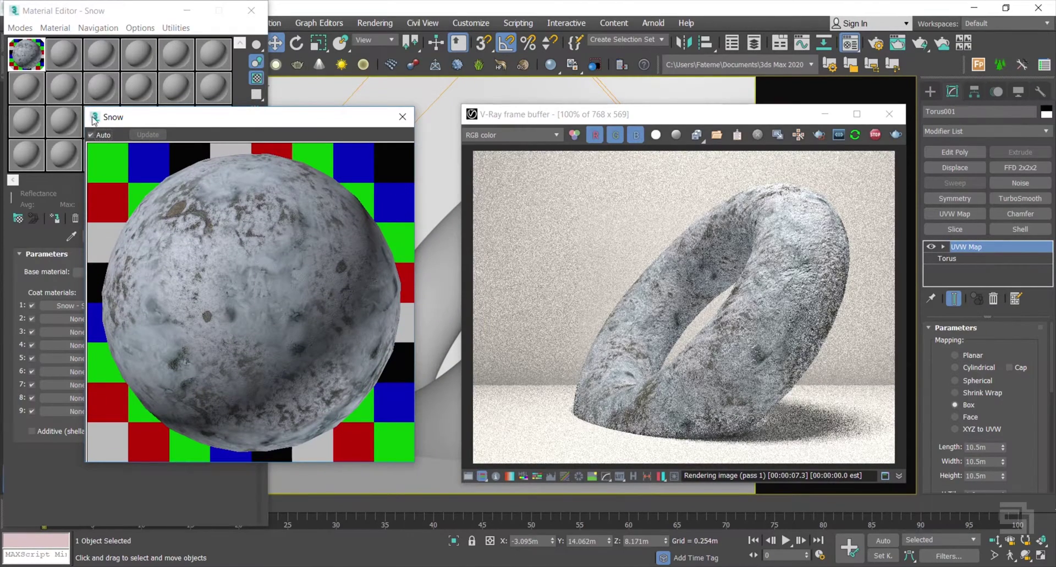
drag(86, 108, 5, 14)
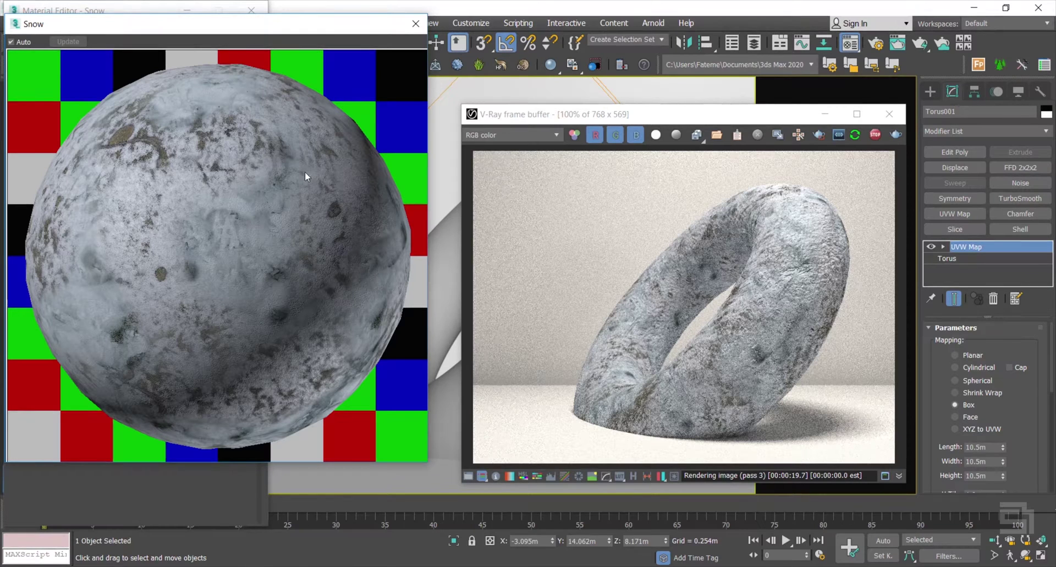
click(415, 24)
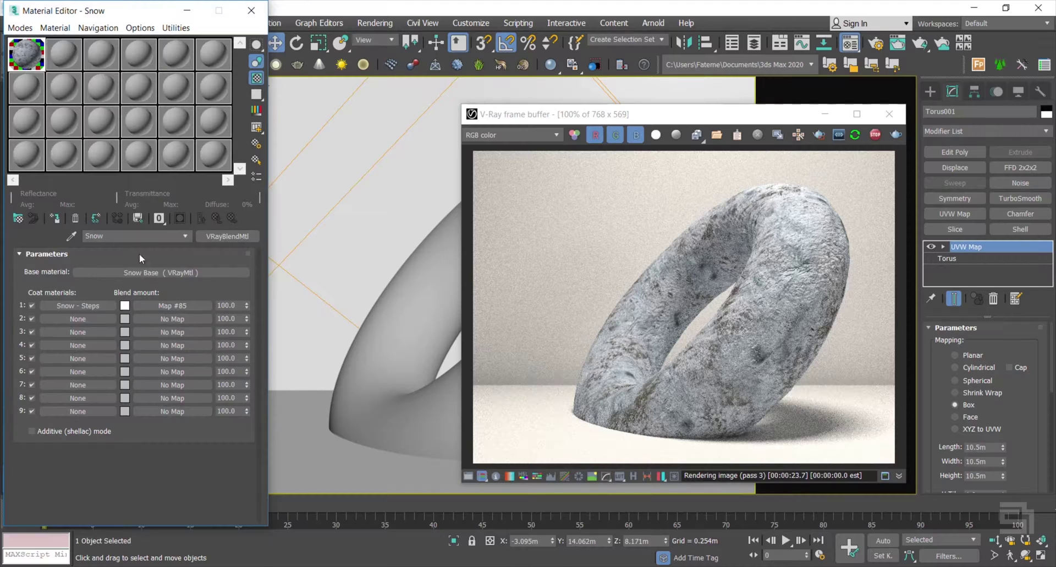
Copy the Snow - Steps coat material and open the Snow Base material of the blend
right_click(103, 305)
key(Escape)
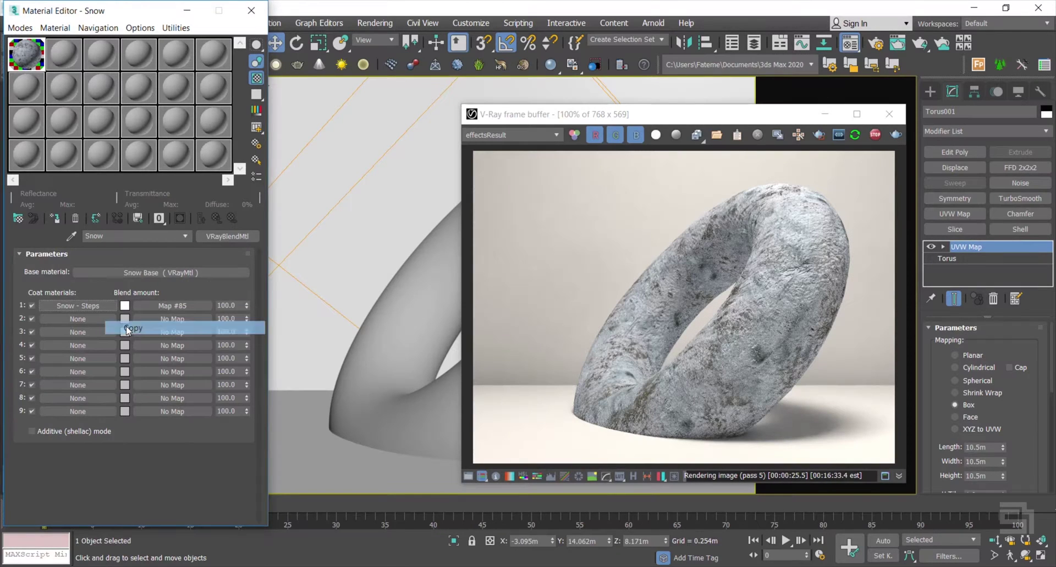
click(67, 65)
click(161, 272)
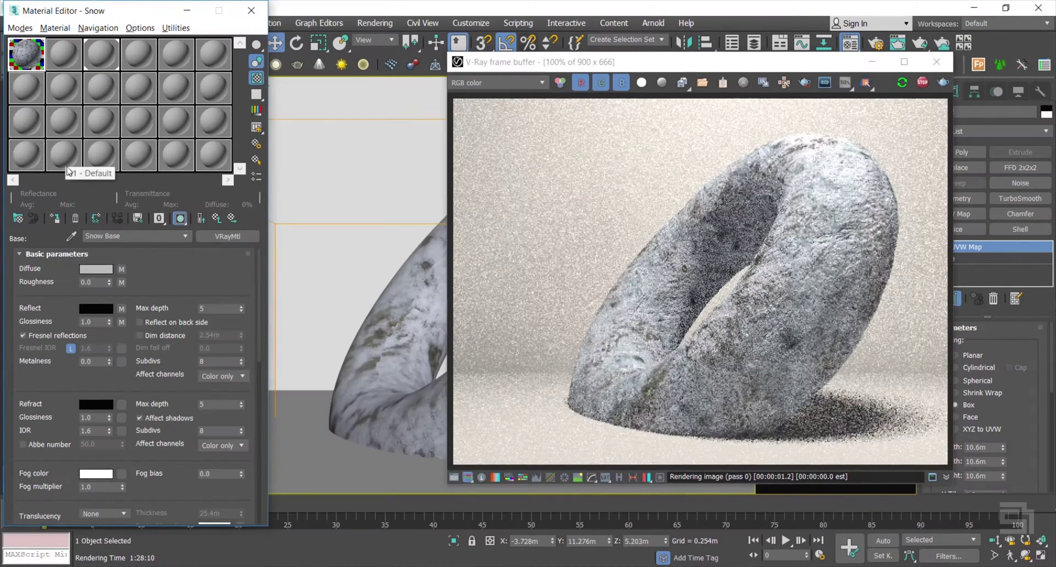
Name the unused default material in the second sample slot "Snow - Steps"
click(63, 53)
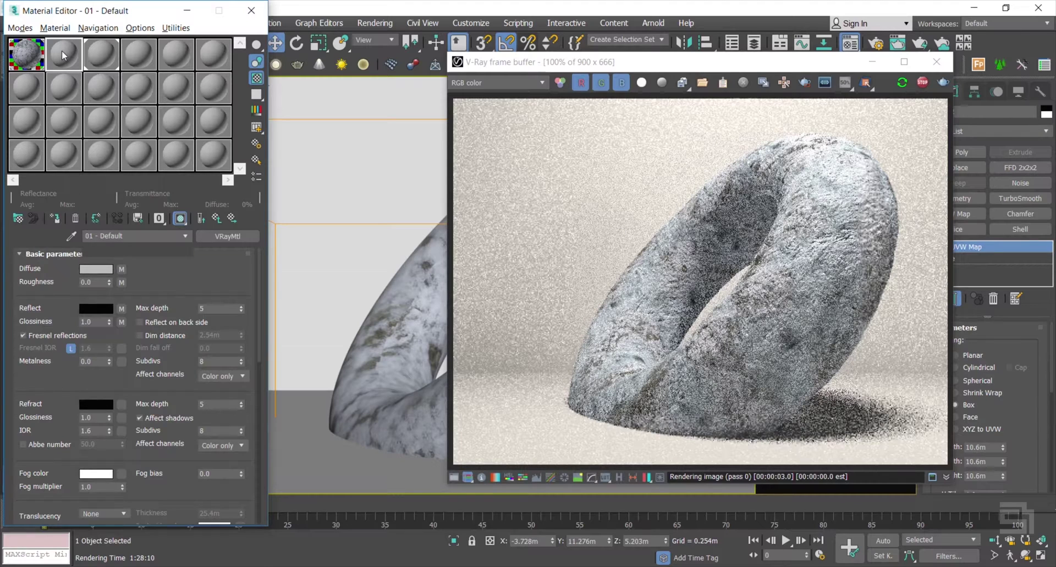
click(132, 236)
text(S)
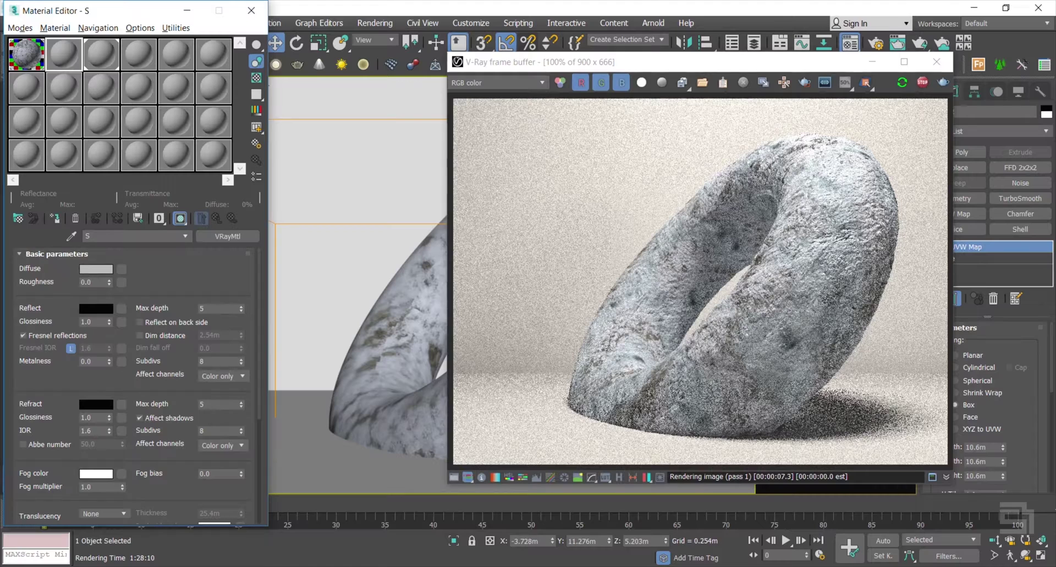
text(now - Steps)
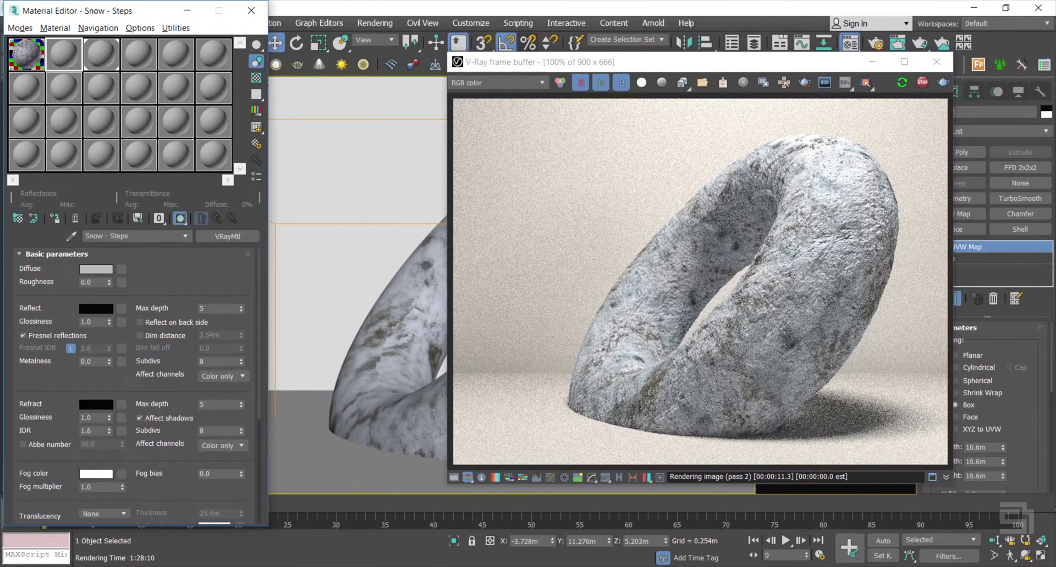
Copy the Snow - Steps coat material from the Snow blend and paste it as a copy into the second sample slot
click(26, 55)
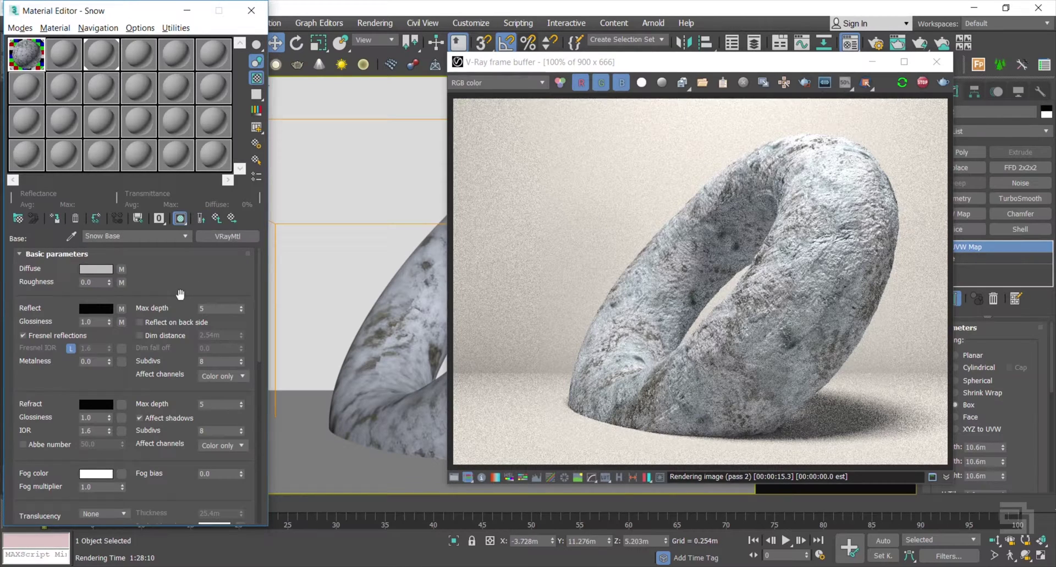
click(216, 218)
right_click(90, 304)
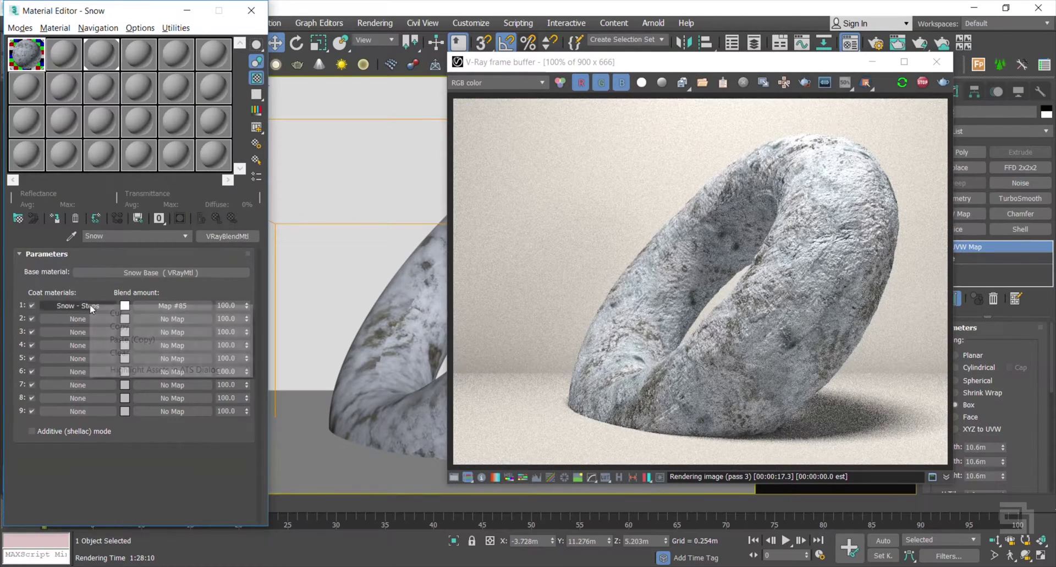
click(117, 325)
click(78, 305)
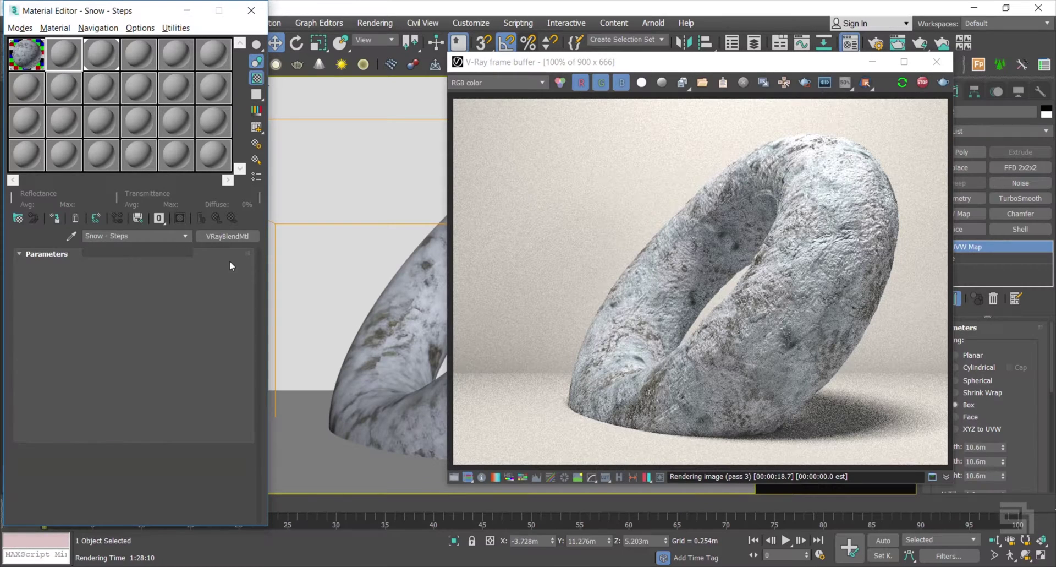
right_click(233, 238)
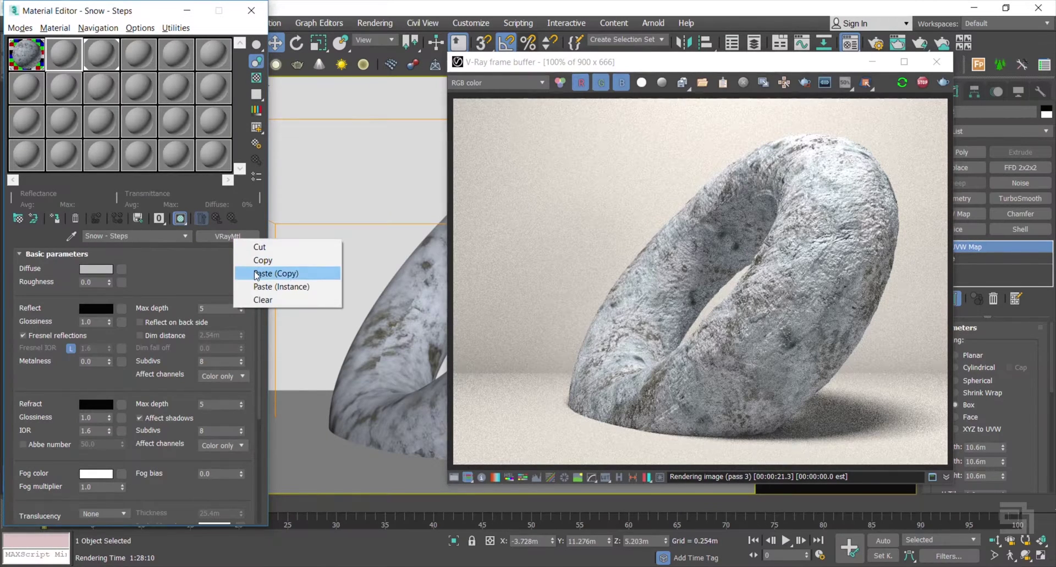
click(256, 273)
Assign the standalone Snow - Steps material to the selected ground plane and show it shaded in the viewport
scroll(220, 275, down, 5)
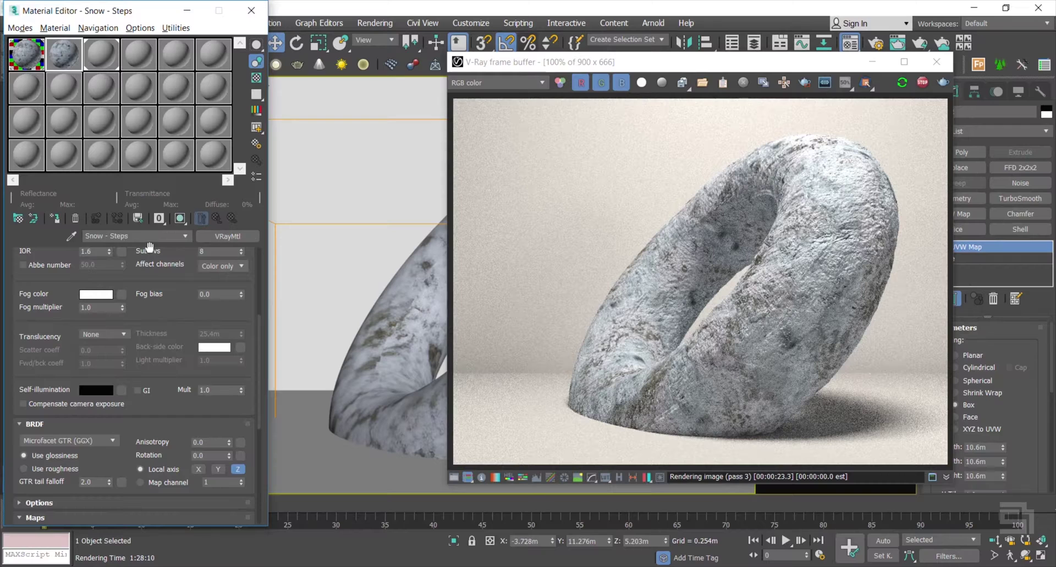
scroll(138, 407, down, 5)
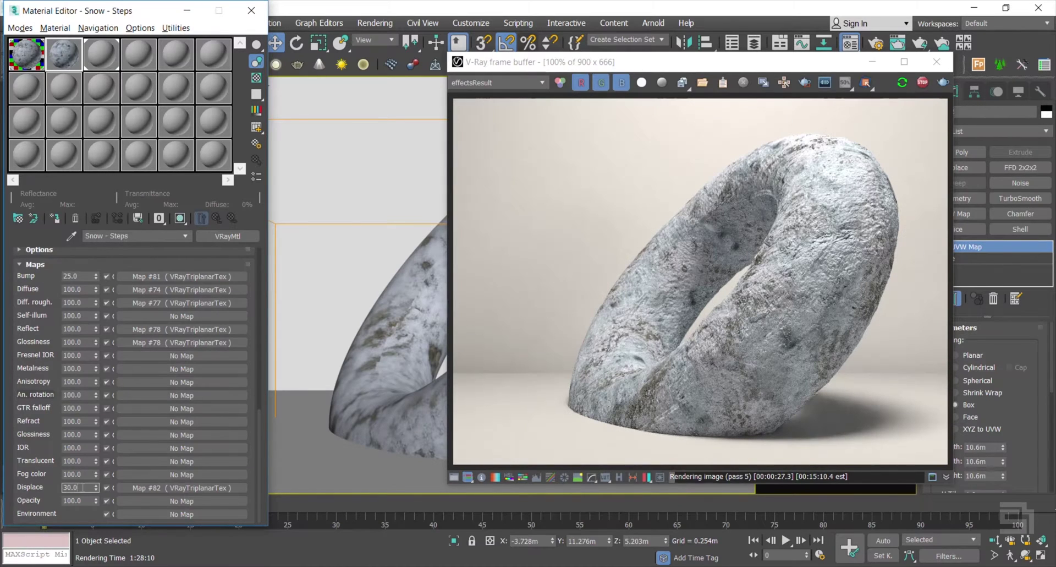
drag(37, 455, 39, 488)
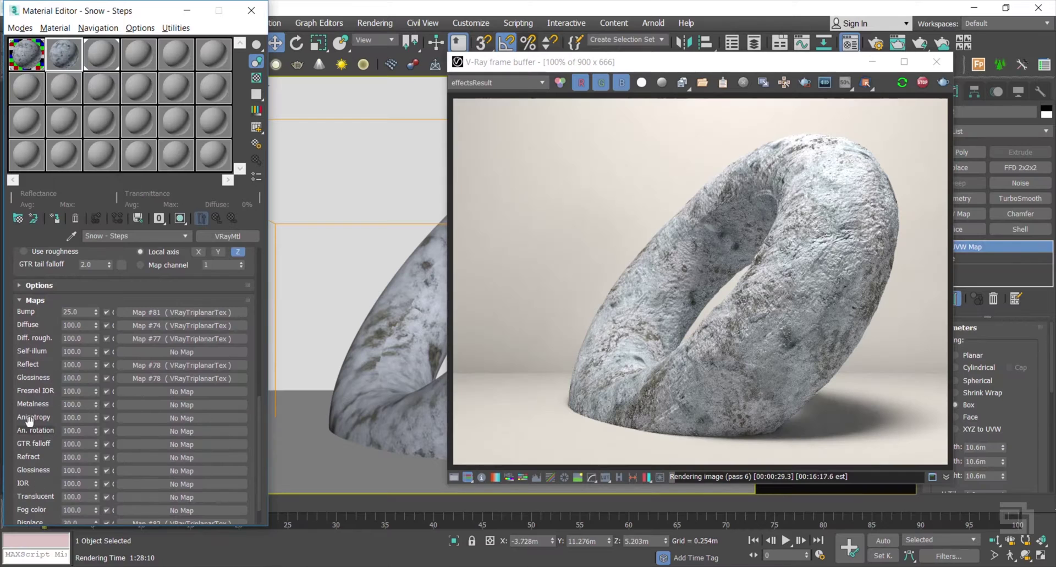
scroll(120, 423, down, 2)
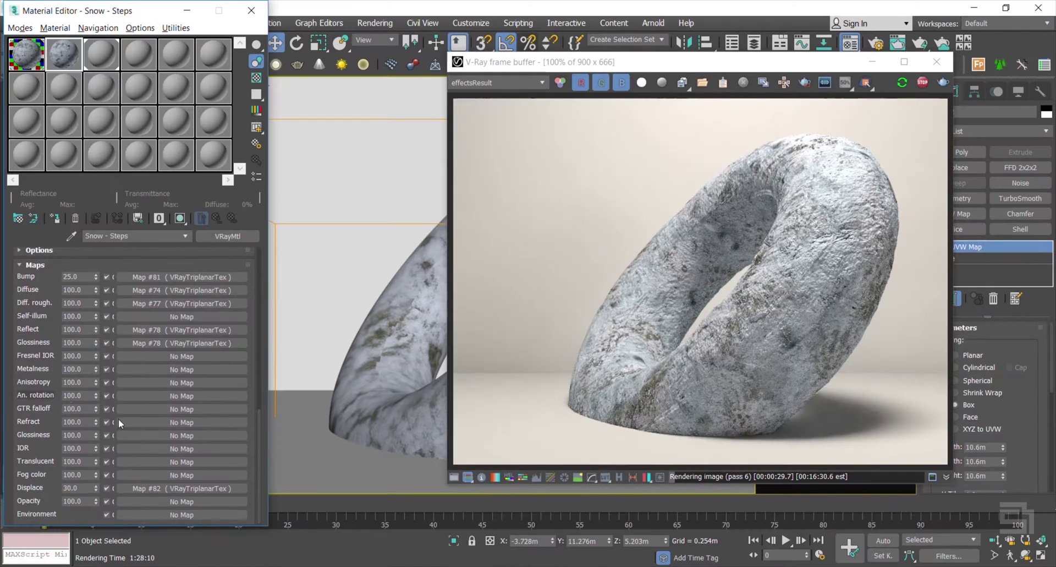
click(54, 219)
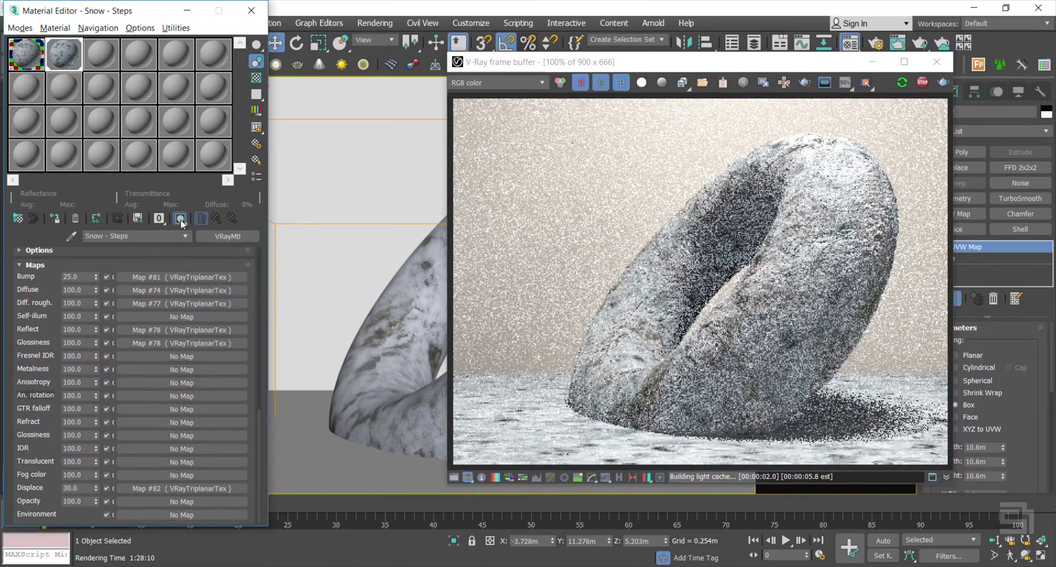
click(180, 218)
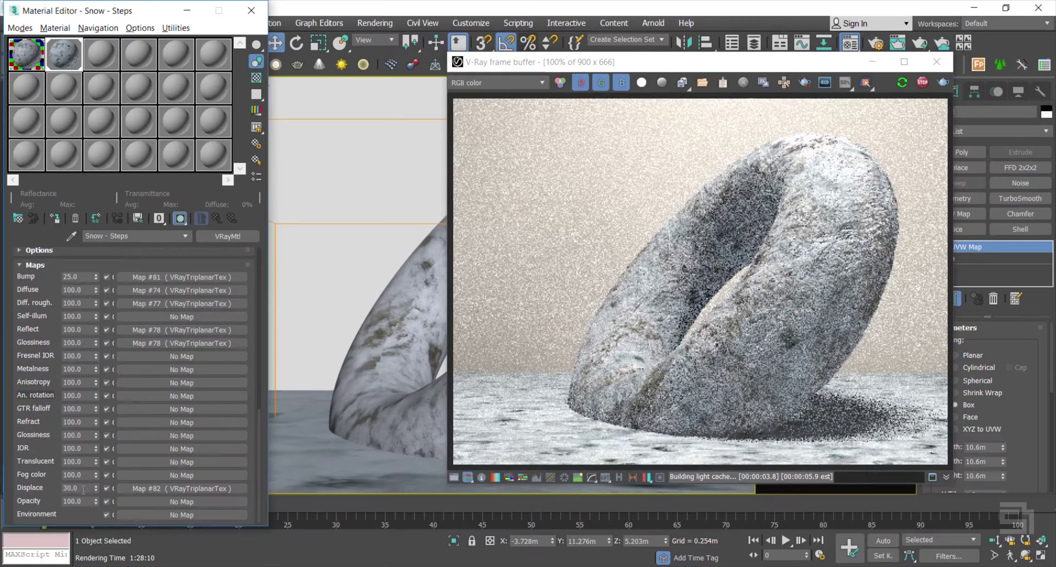
Render the scene and examine the displaced snow ground around the base of the torus
key(shift+q)
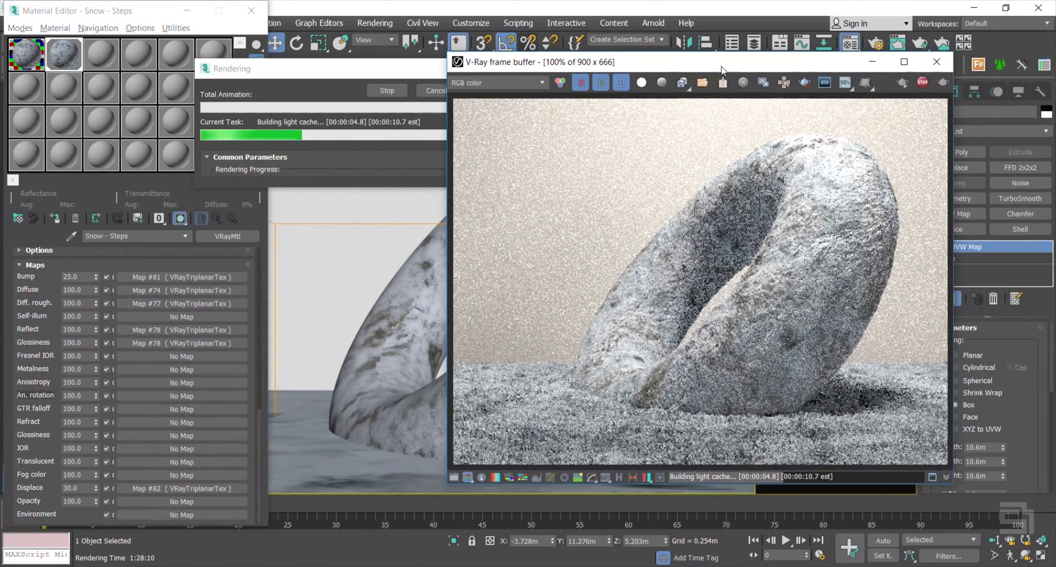
drag(661, 61, 650, 52)
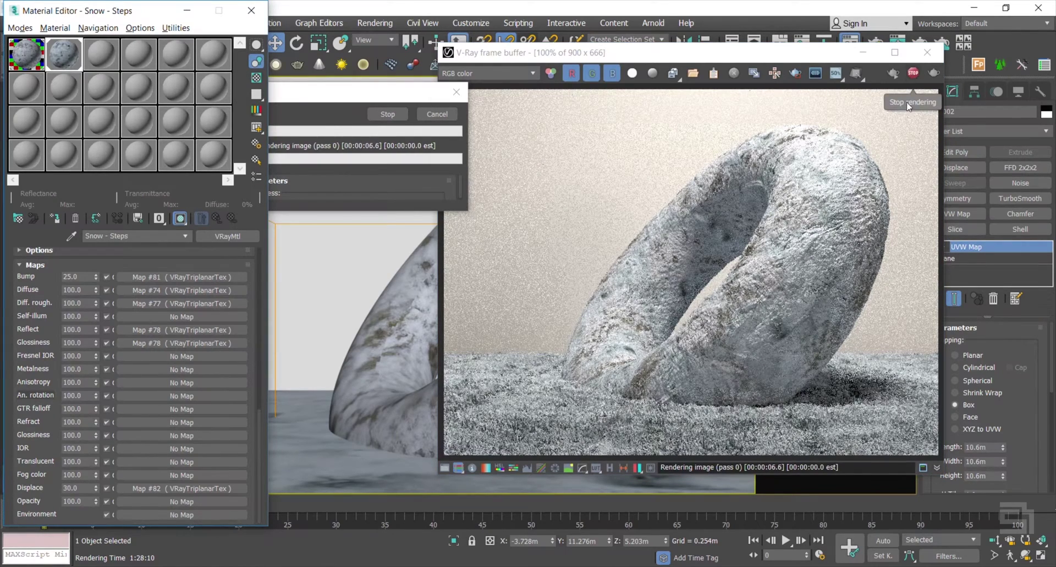
click(775, 379)
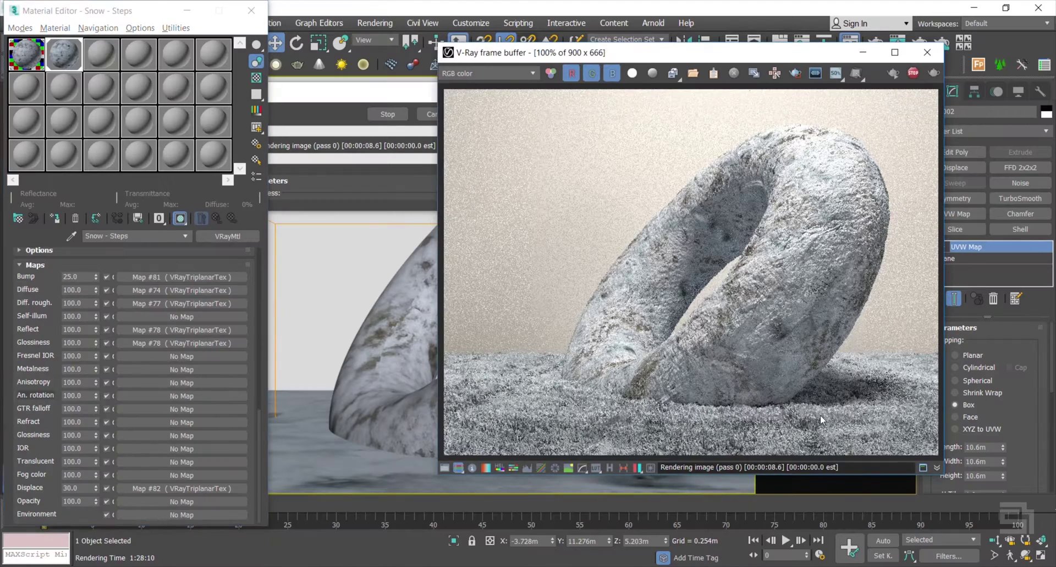
scroll(820, 415, up, 3)
scroll(767, 395, down, 3)
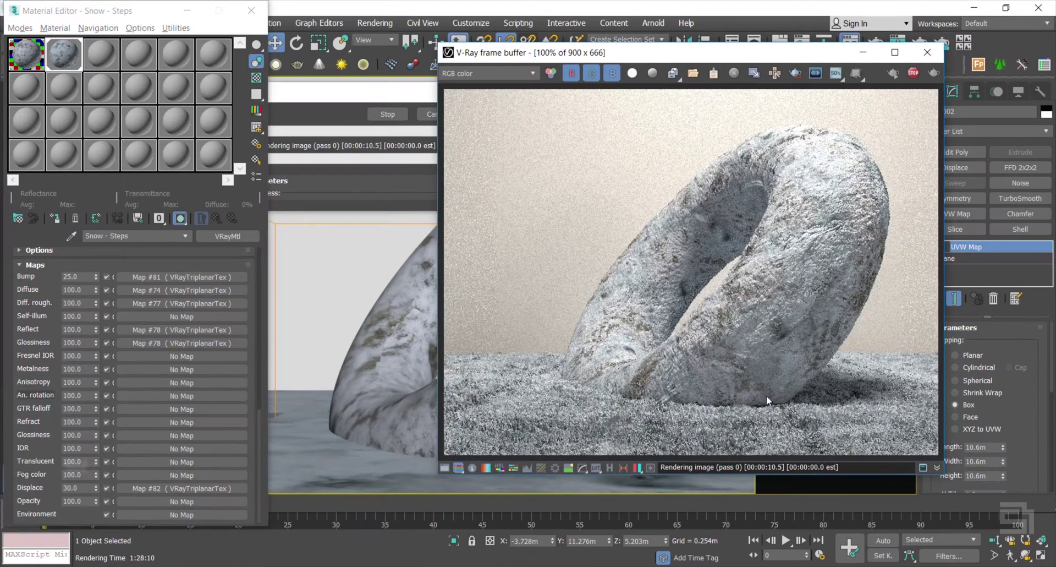